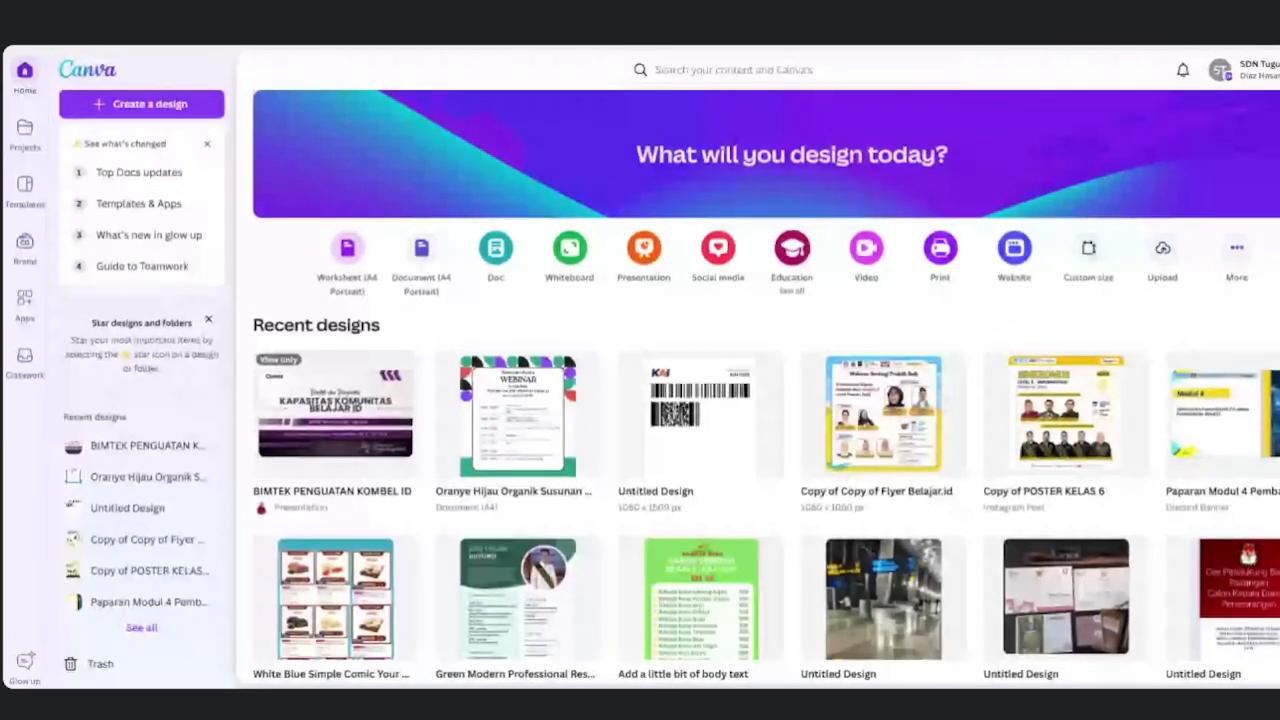
Dismiss the 'See what's changed' announcements and go to the Templates page.
click(204, 147)
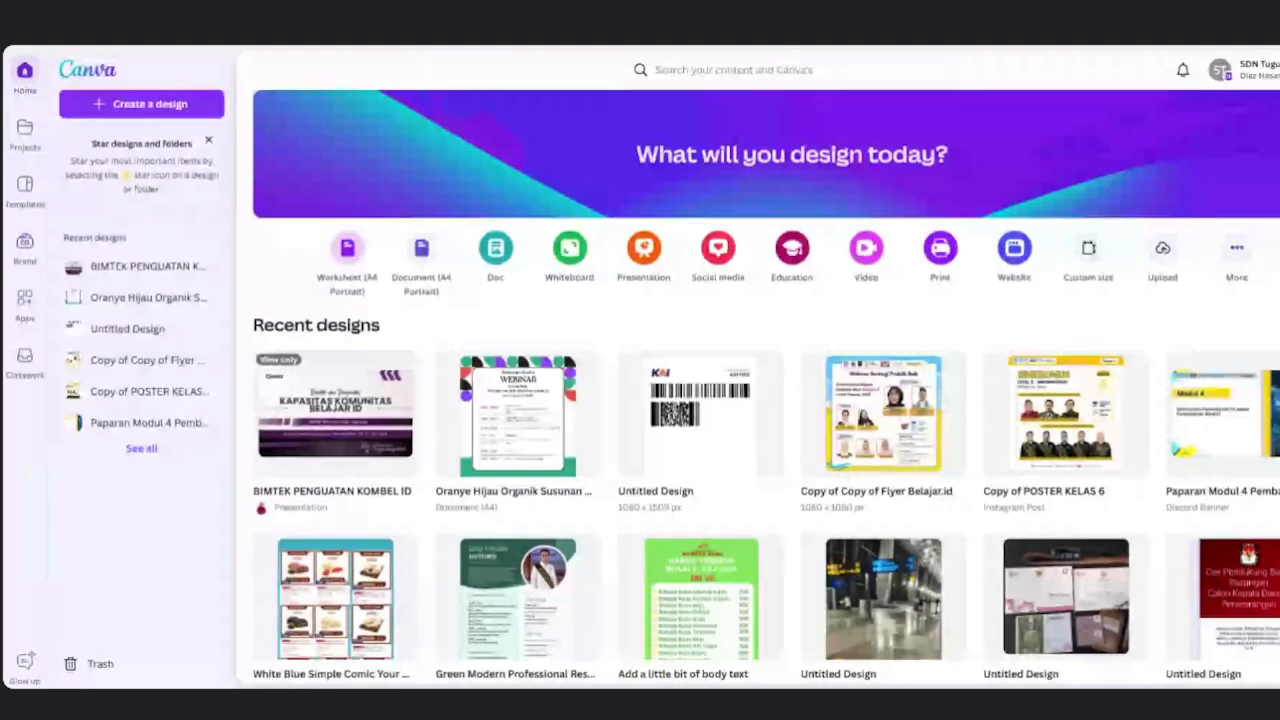
click(25, 192)
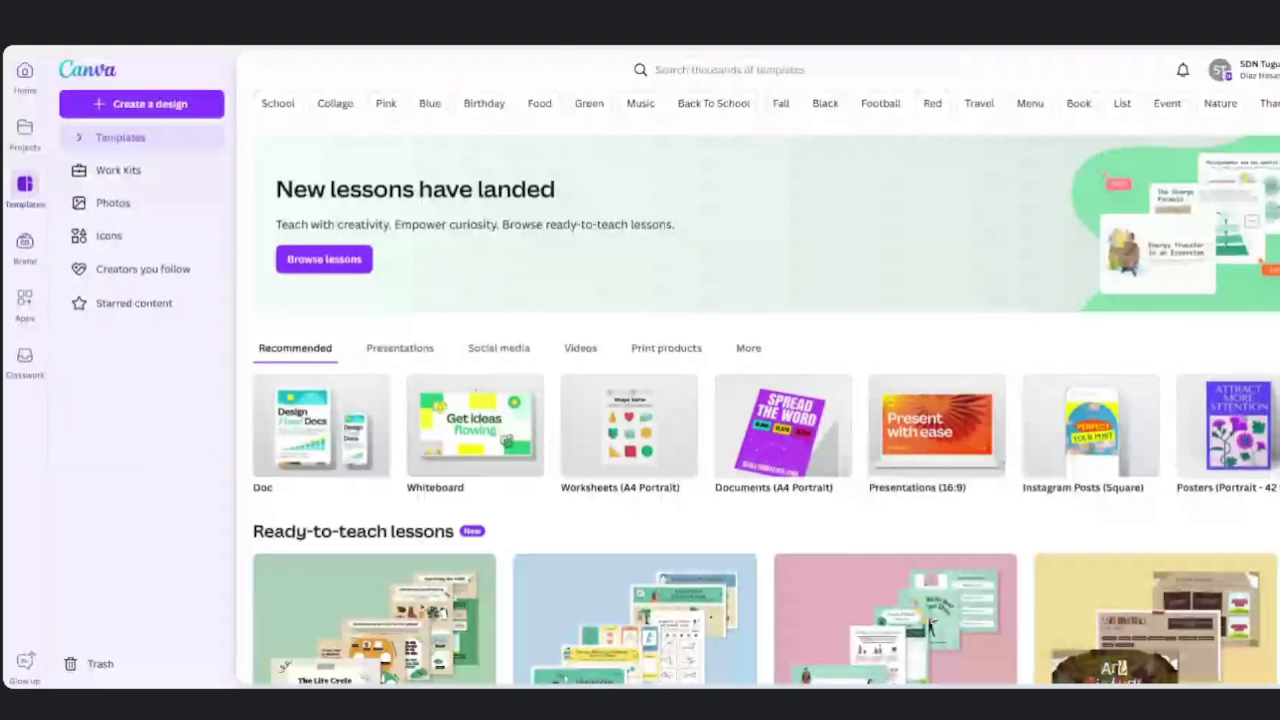
Reload the Templates gallery twice, reveal more topic categories, then bring up 'Create a design'.
click(25, 190)
click(112, 140)
click(1279, 103)
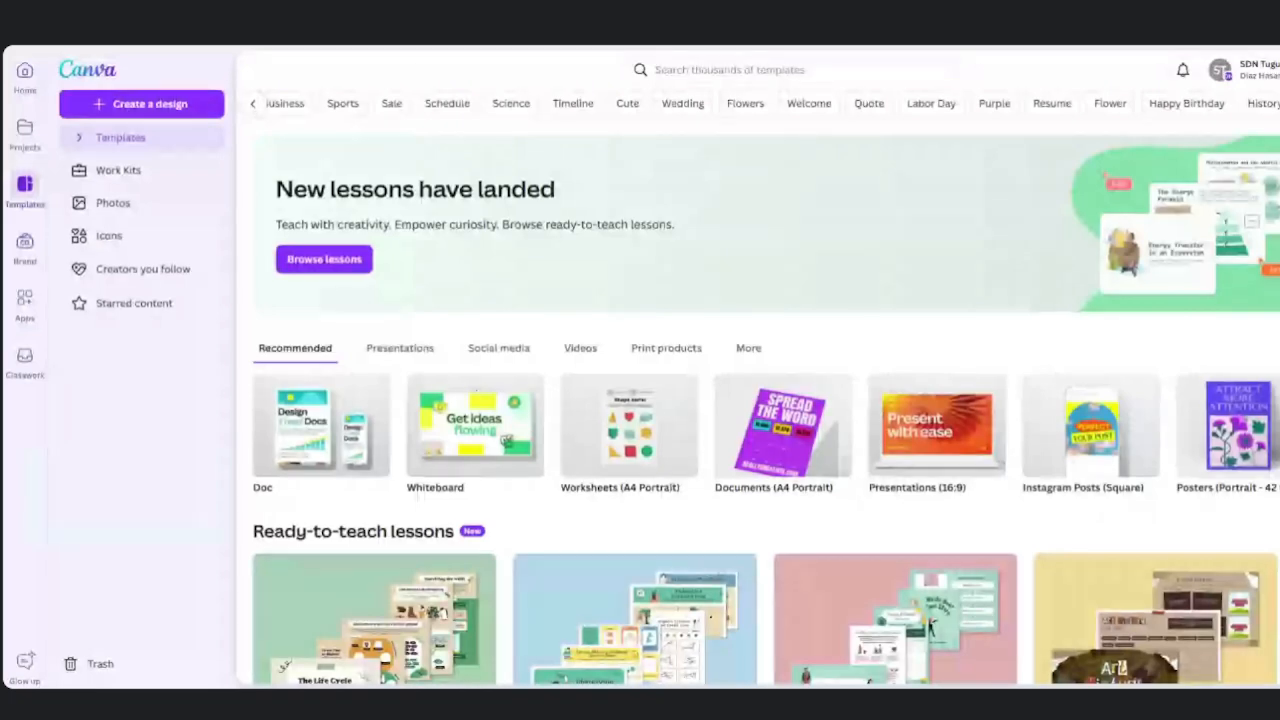
click(142, 106)
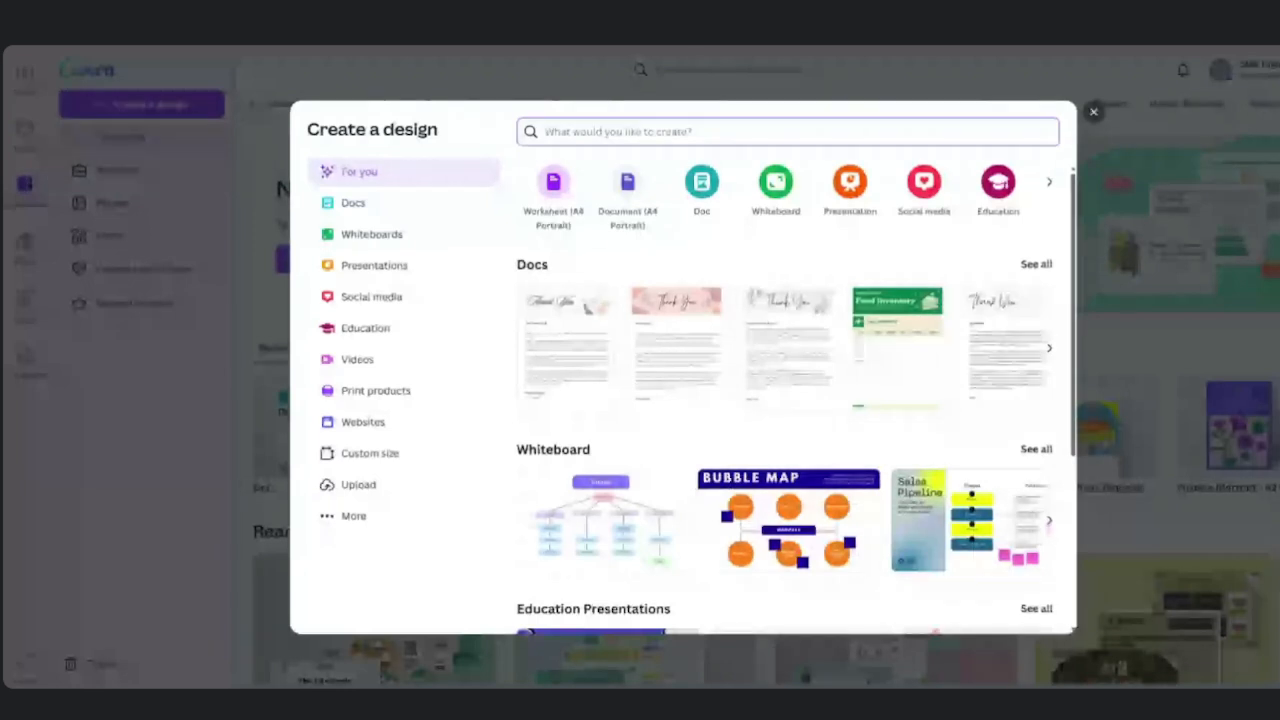
Page through the Education design types, then view the More category with Popular, Office and Marketing types.
click(392, 341)
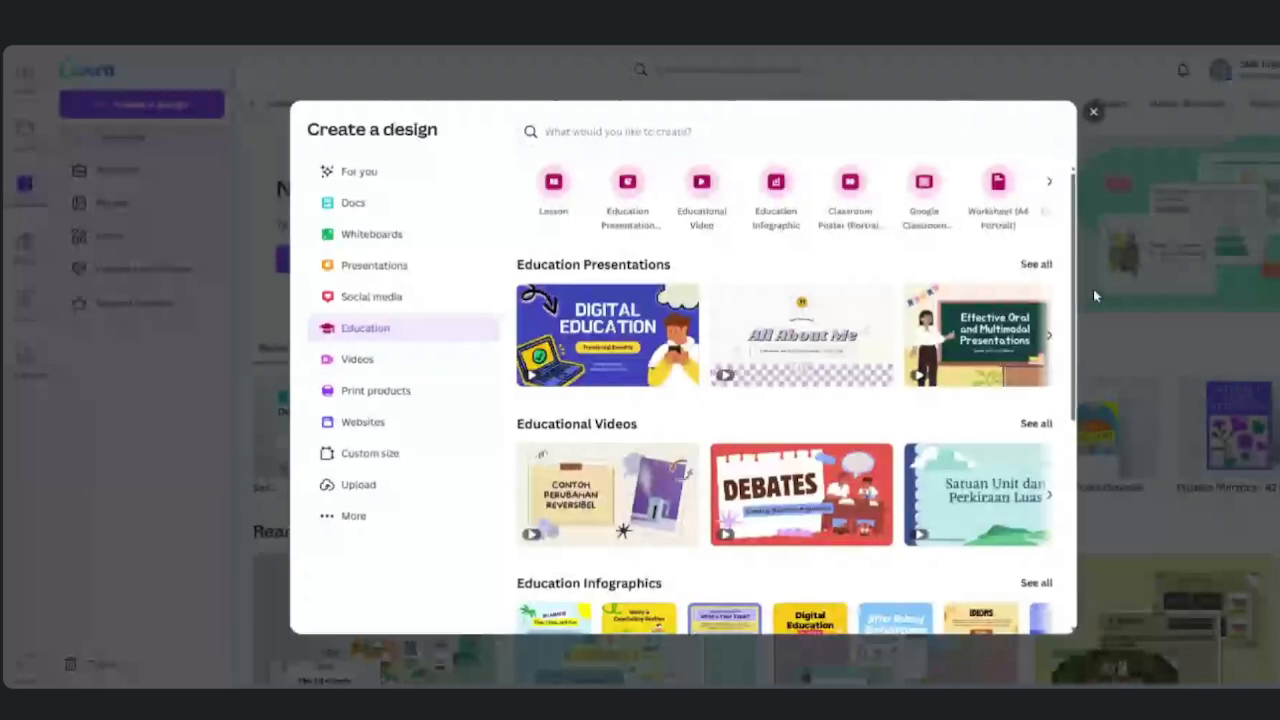
drag(1075, 310, 1072, 225)
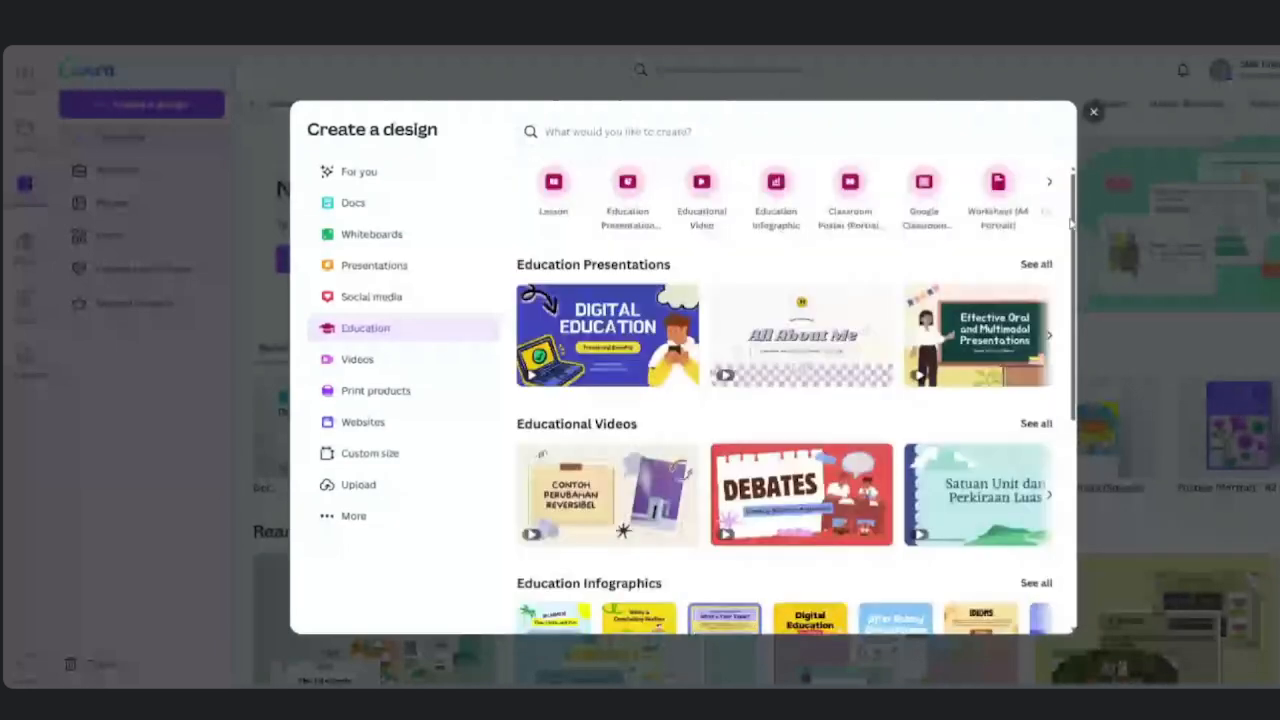
click(1051, 196)
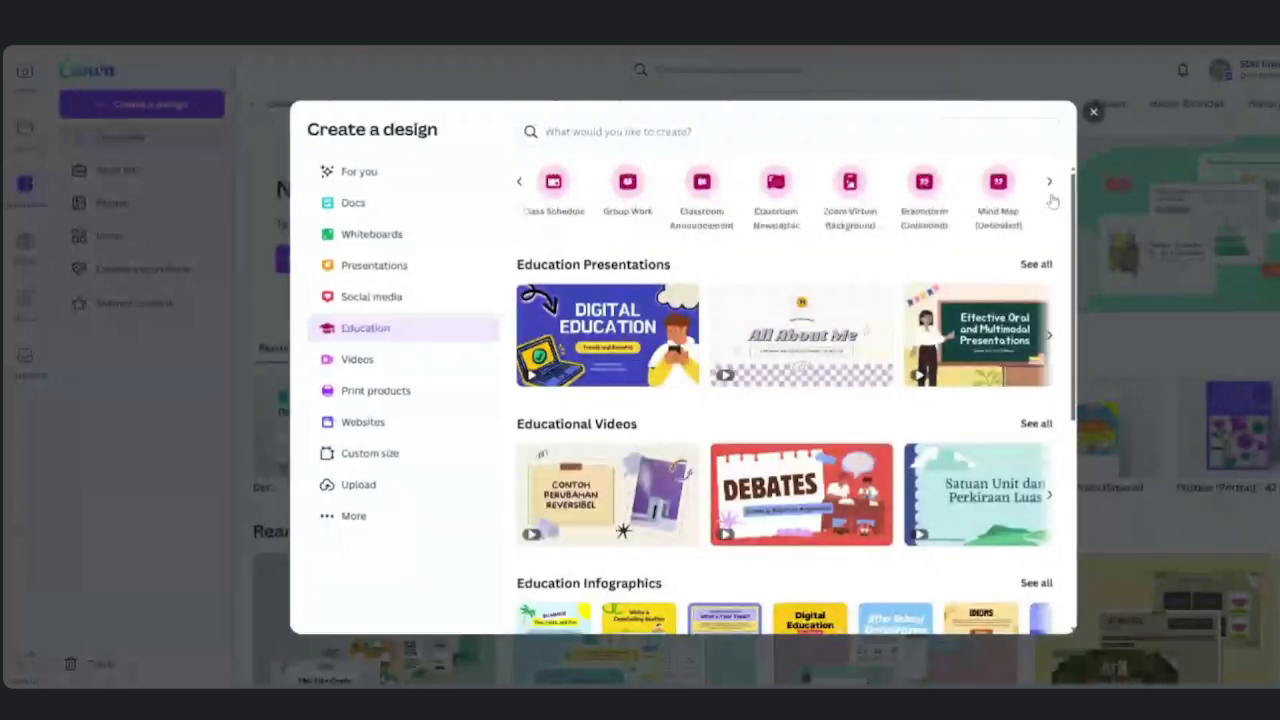
click(1052, 198)
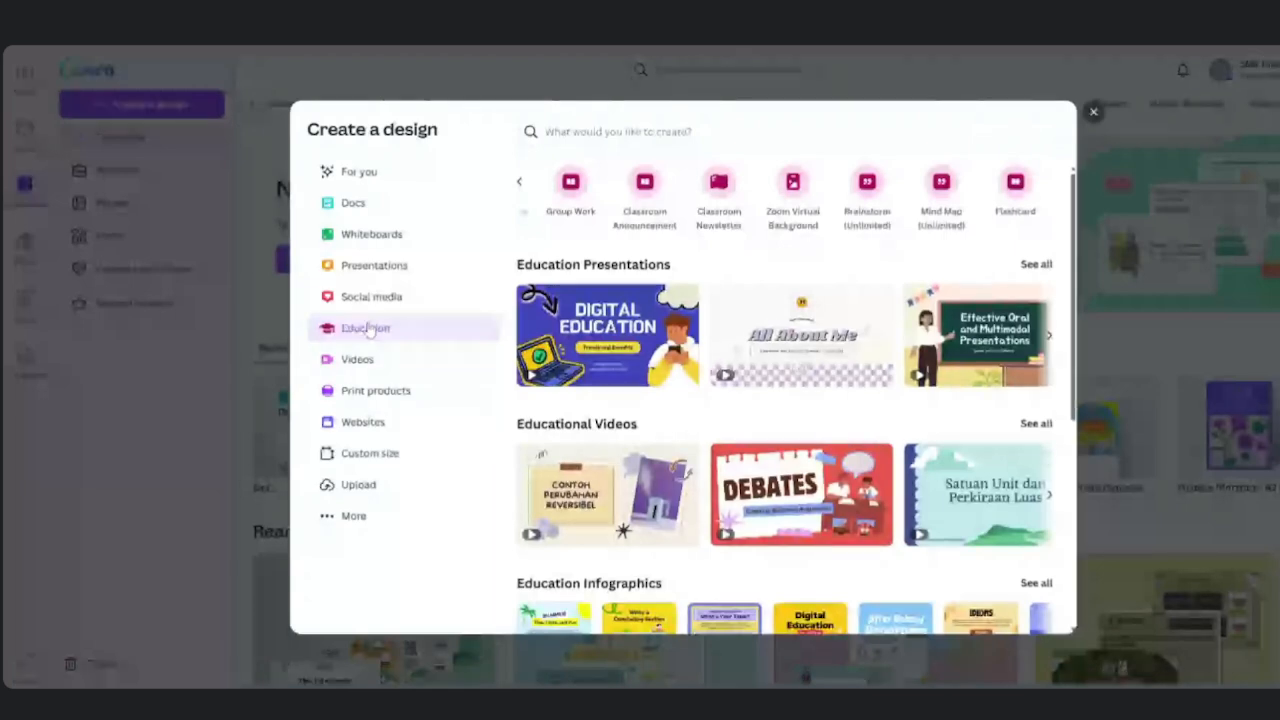
click(355, 517)
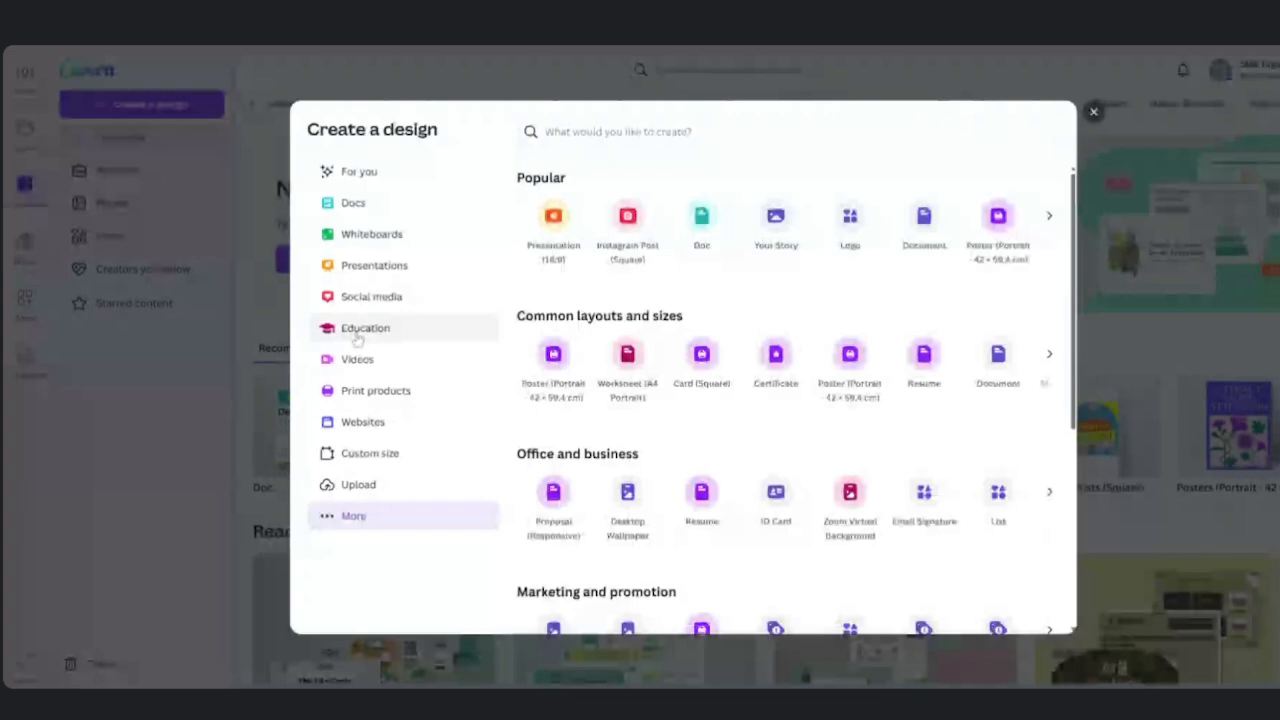
click(357, 340)
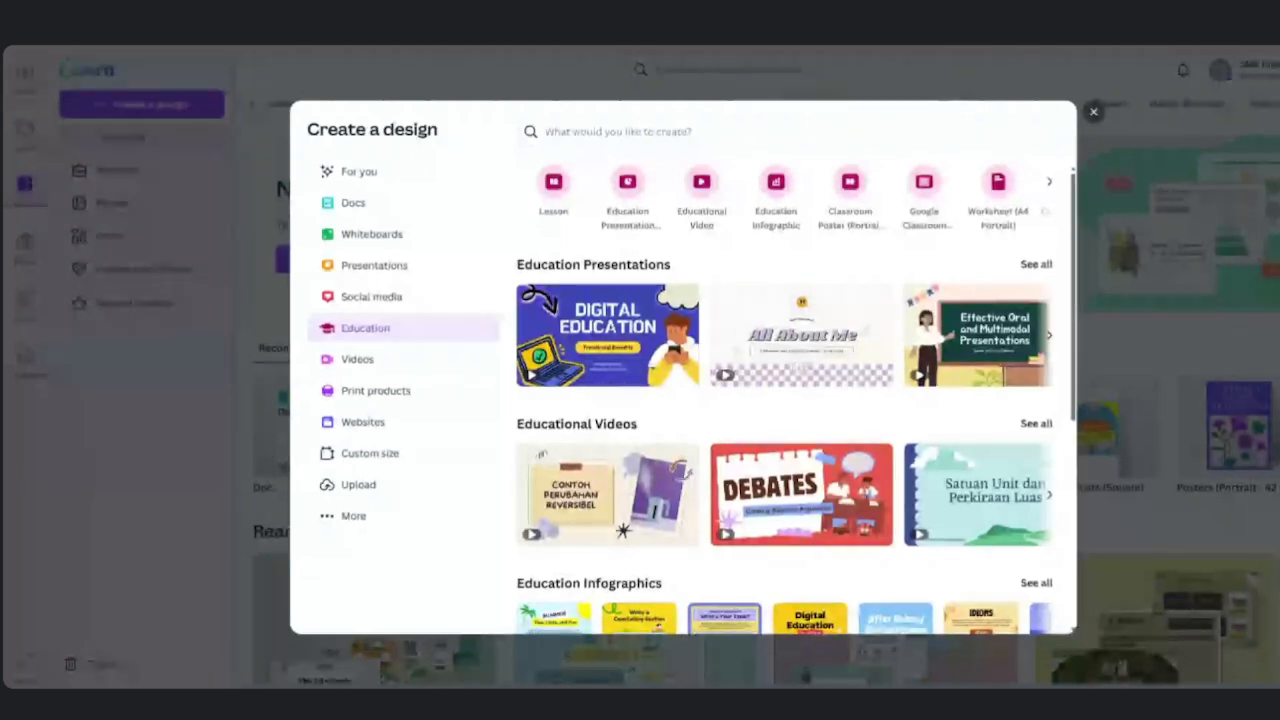
scroll(1062, 398, down, 3)
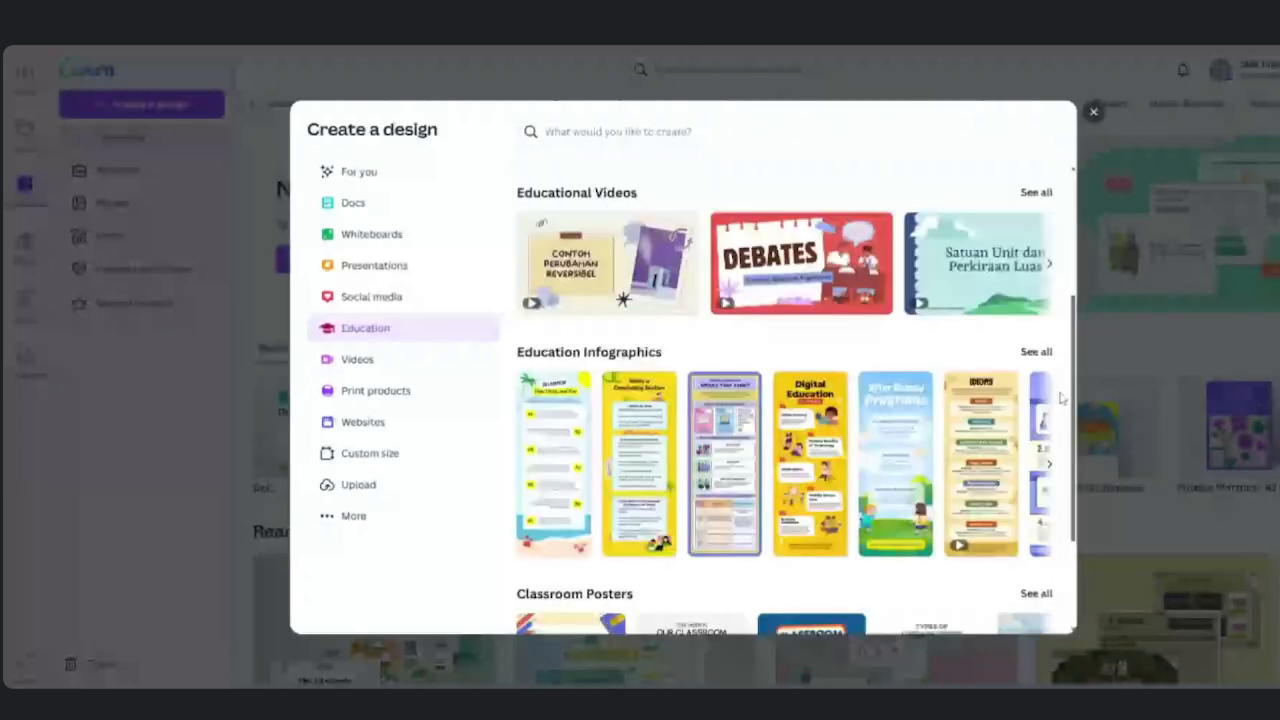
scroll(1062, 398, down, 2)
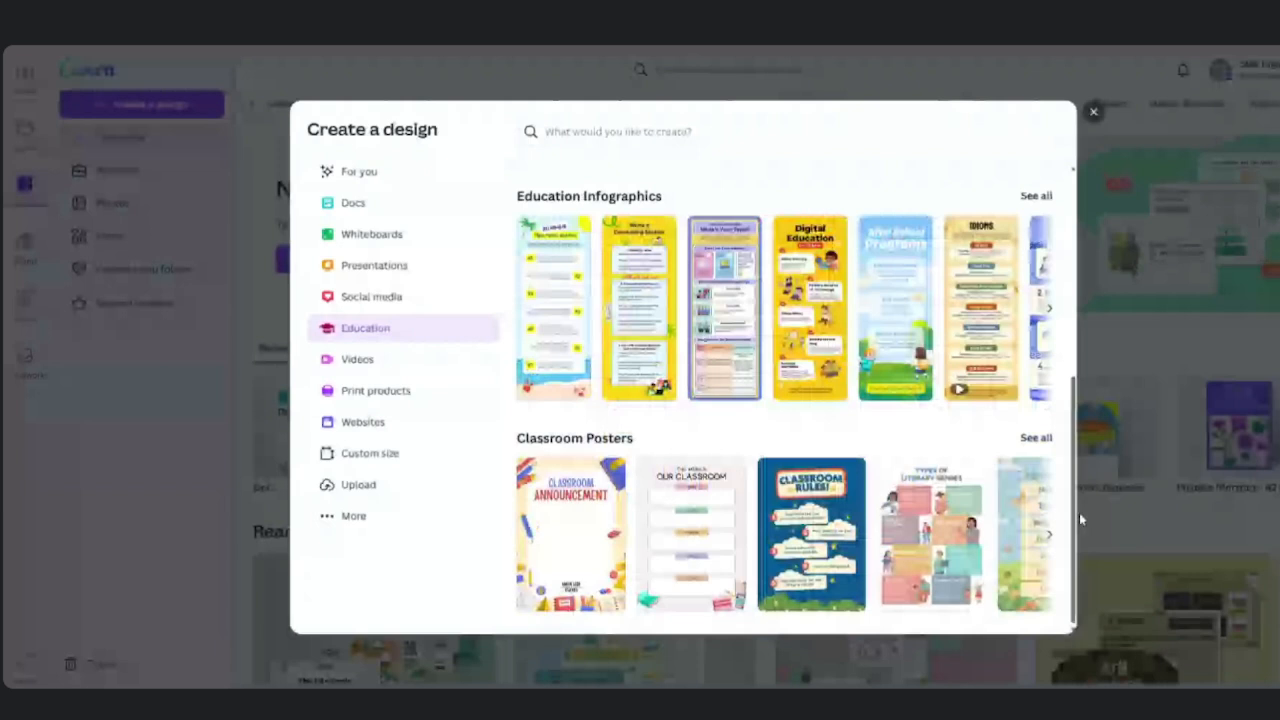
scroll(1079, 512, up, 5)
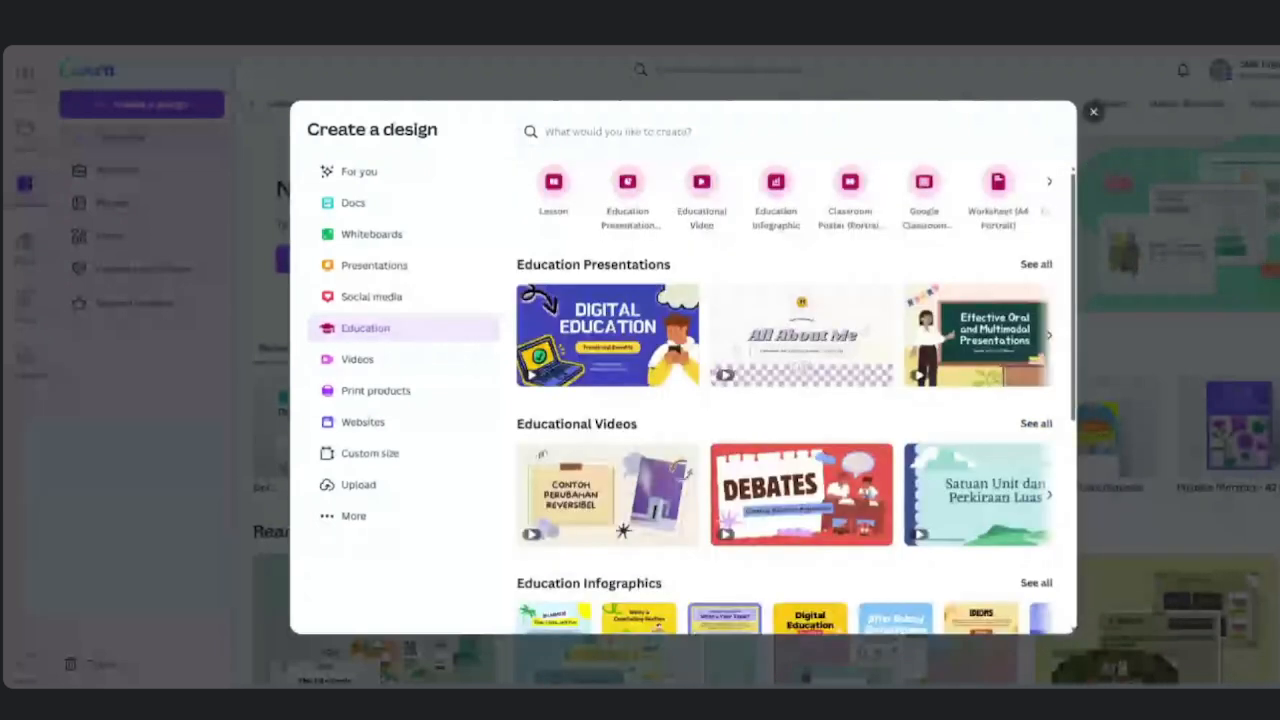
click(1049, 181)
click(1045, 196)
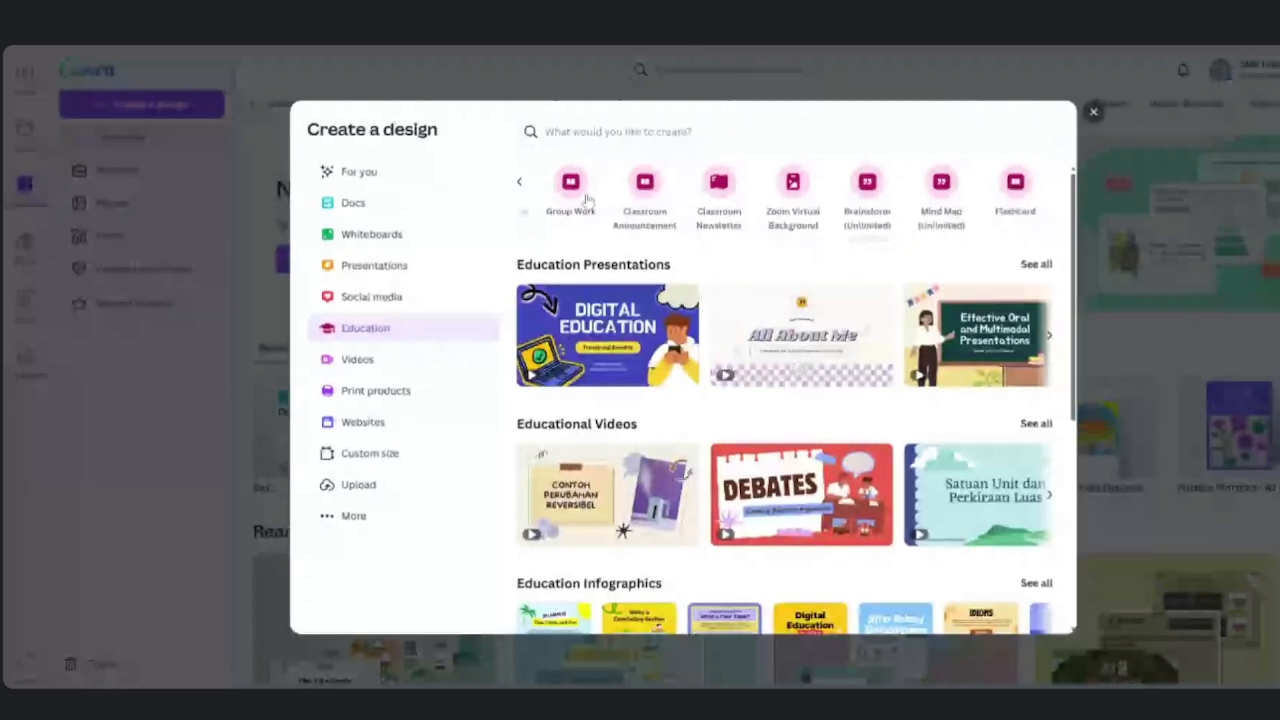
click(519, 183)
click(519, 185)
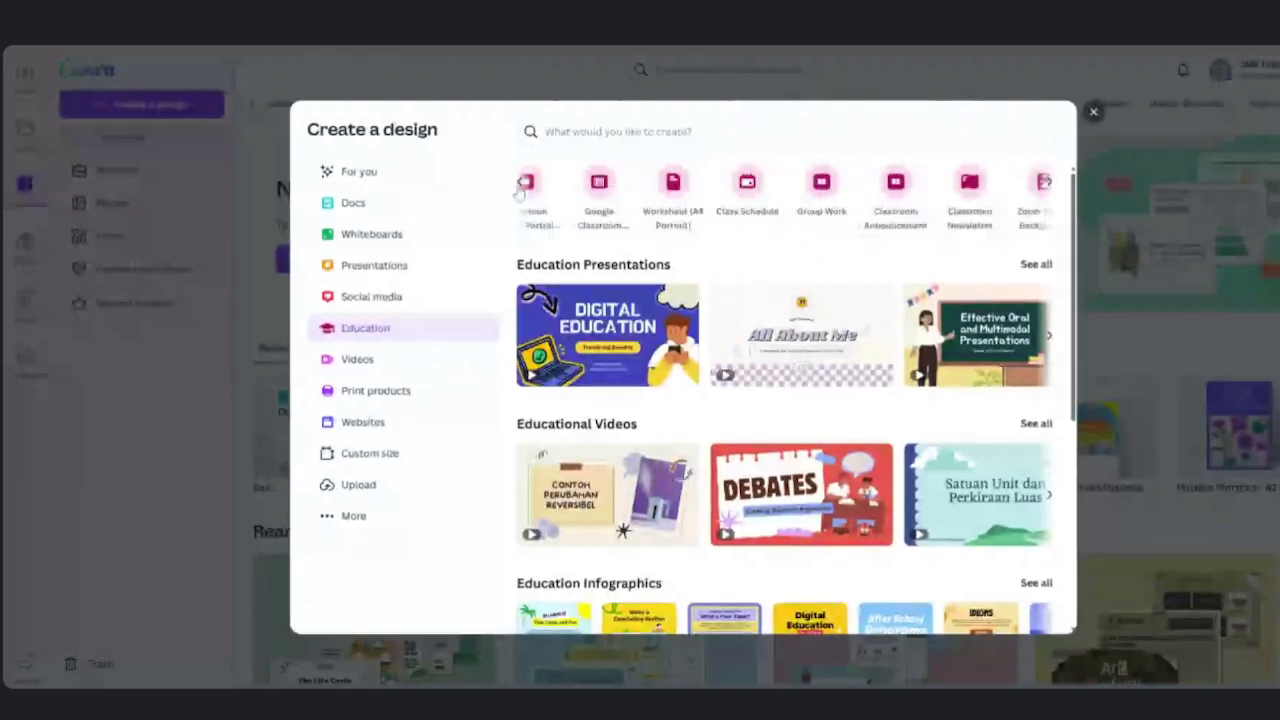
click(519, 187)
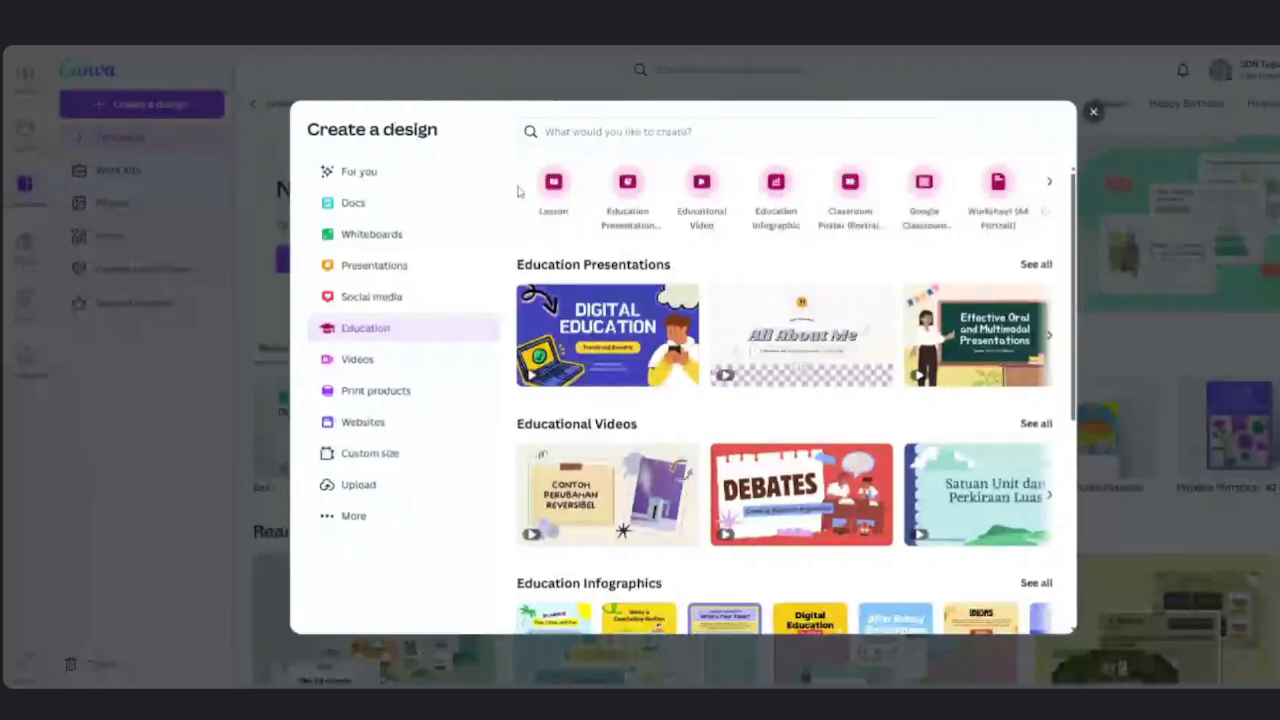
click(339, 527)
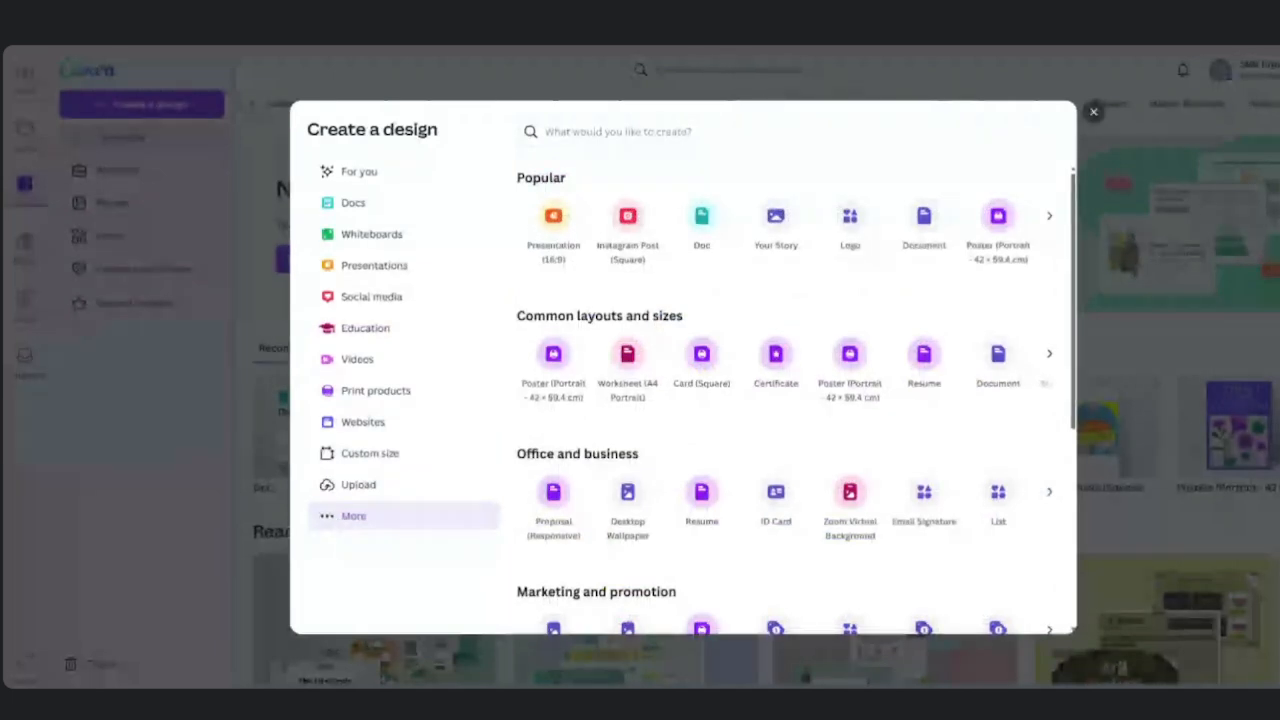
Close and reopen 'Create a design', landing on the Education category with Lesson and Presentation types.
click(1095, 112)
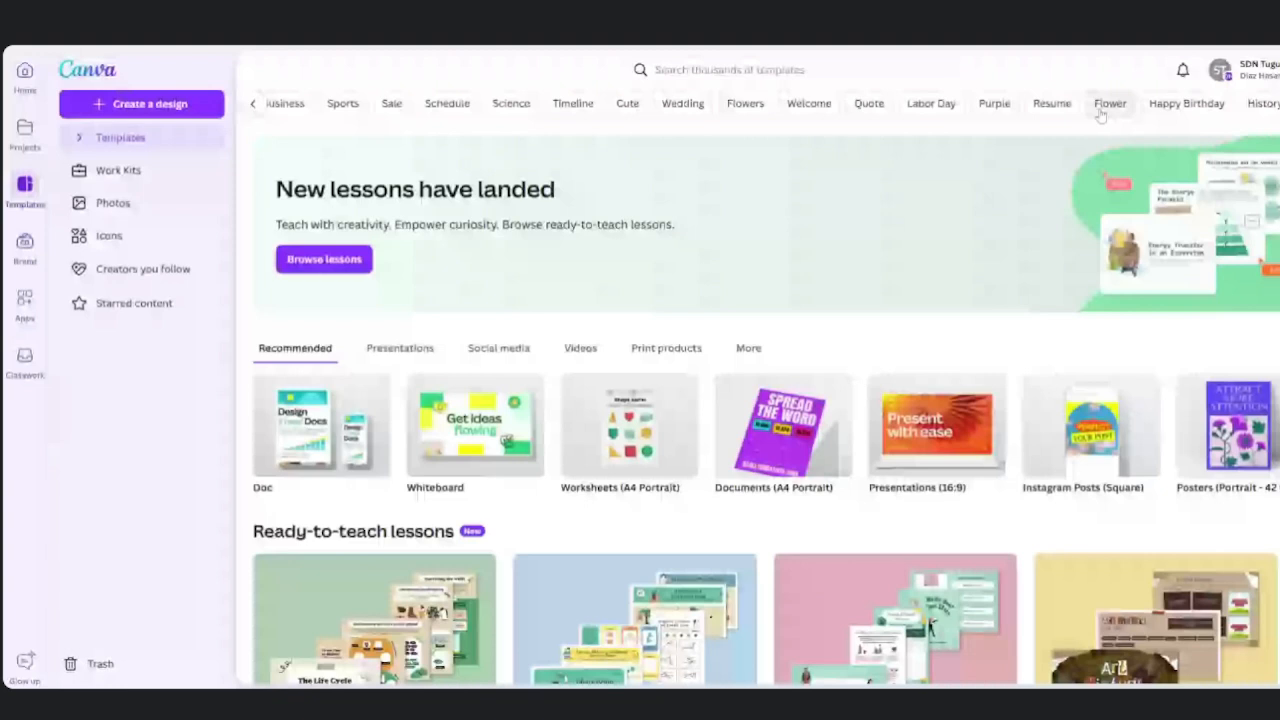
click(198, 110)
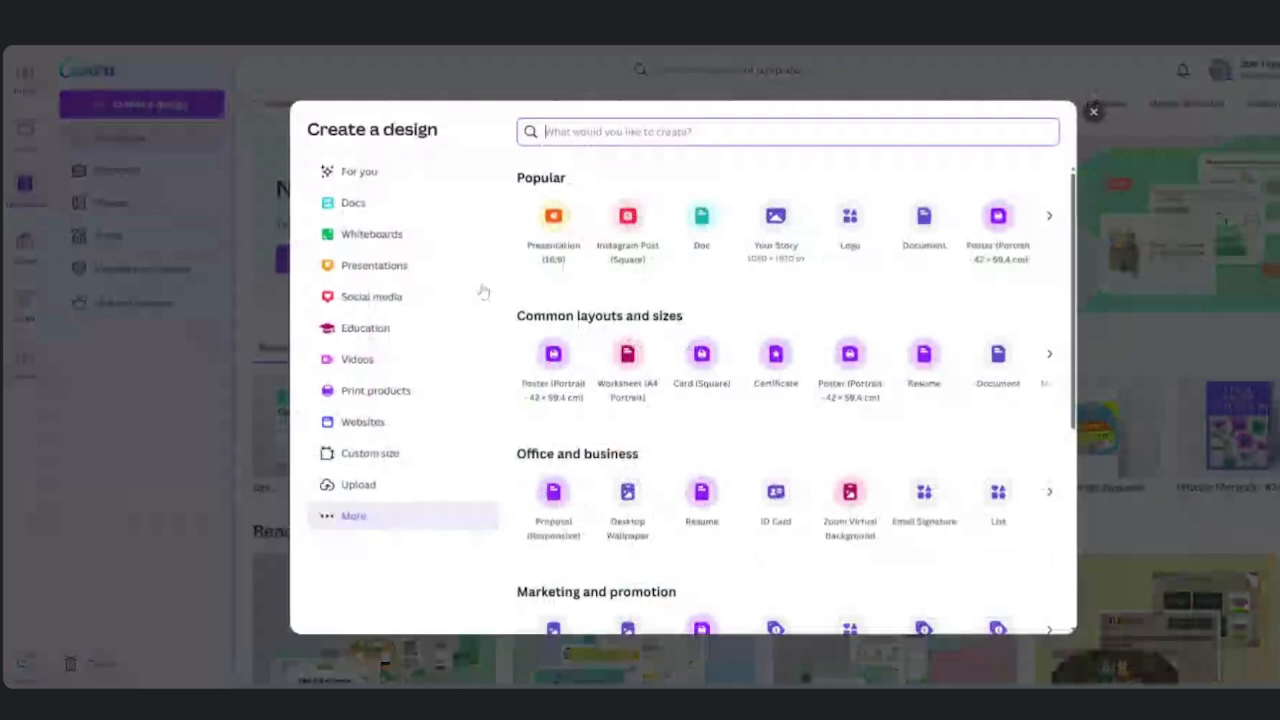
click(366, 330)
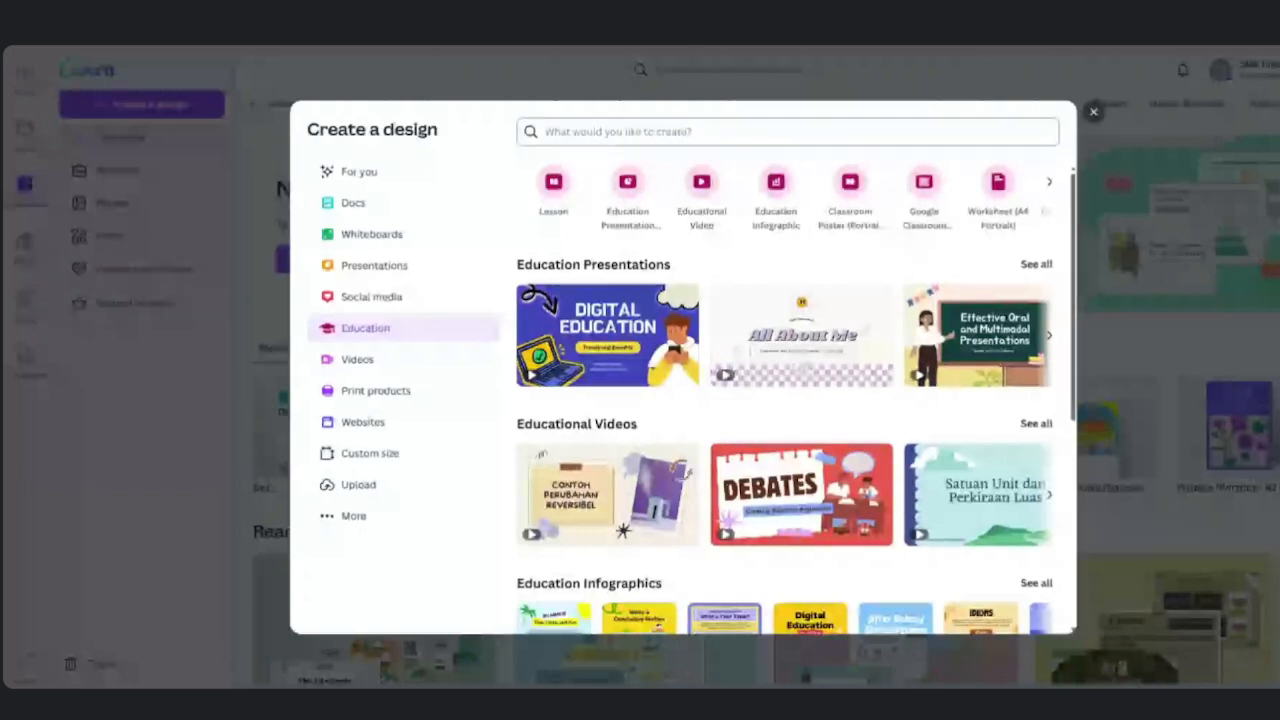
Search the design types for 'lkpd', retrying after the connection error.
text(leps)
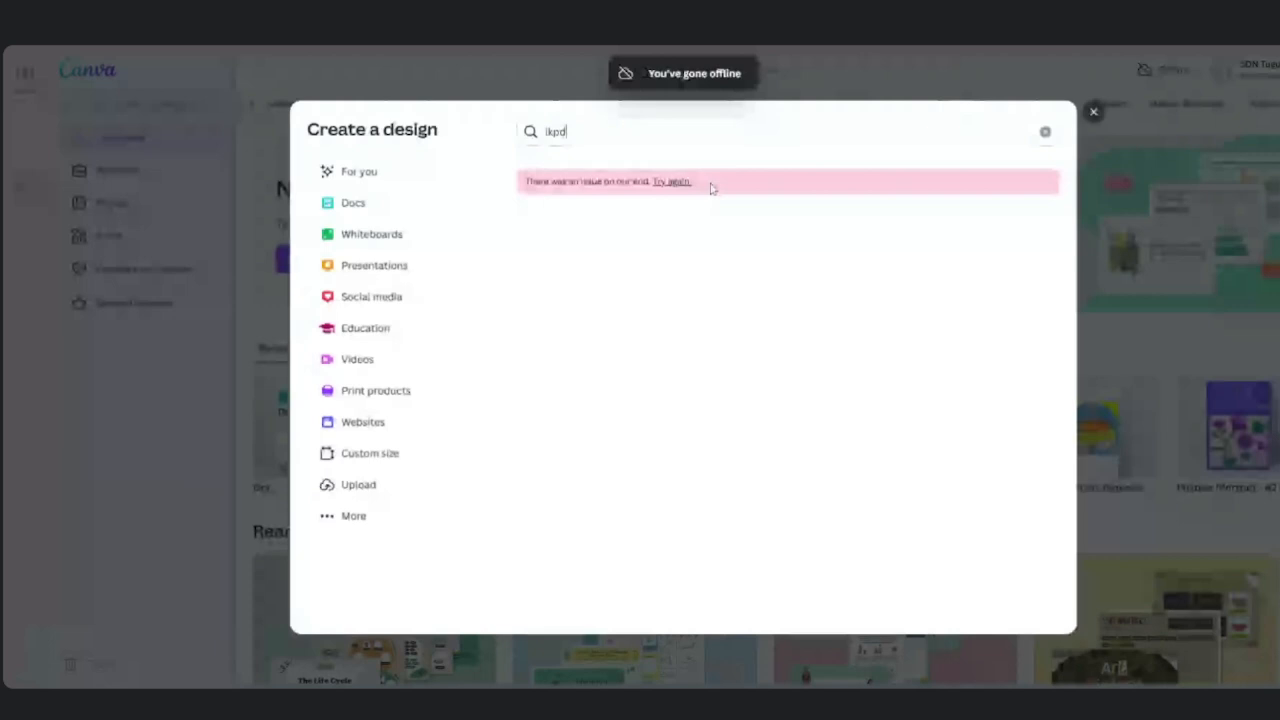
click(668, 183)
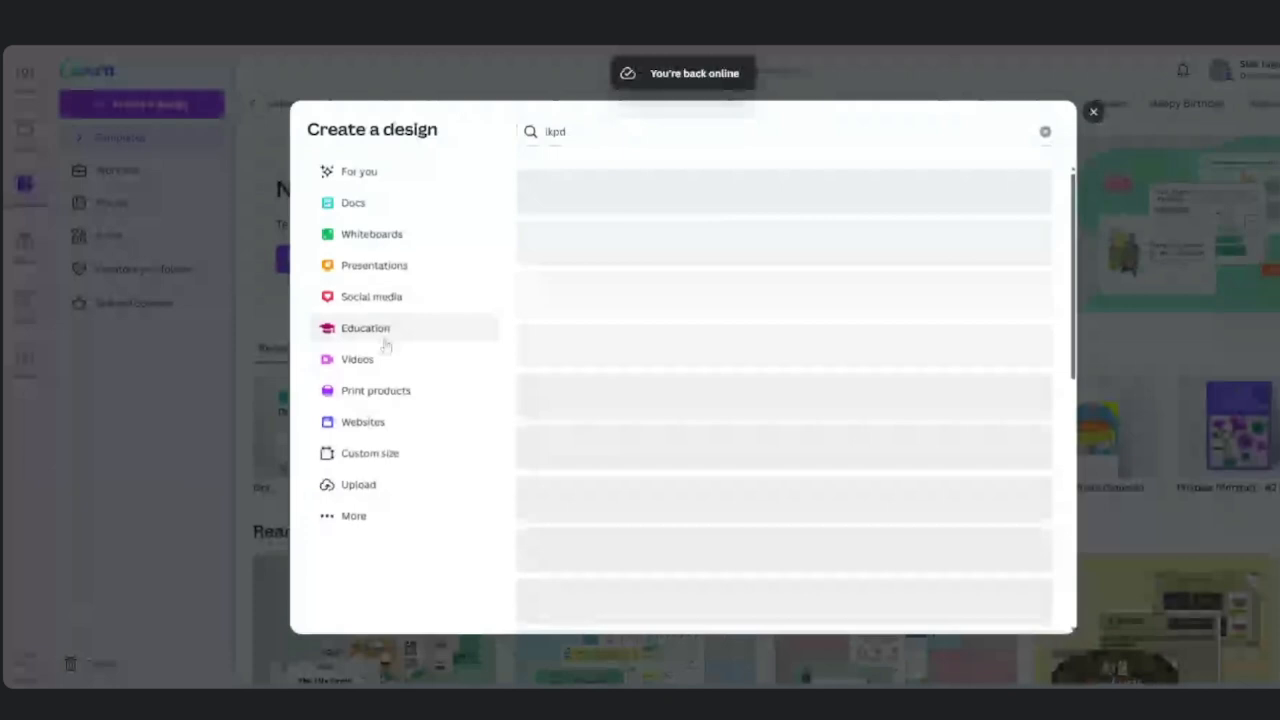
click(600, 131)
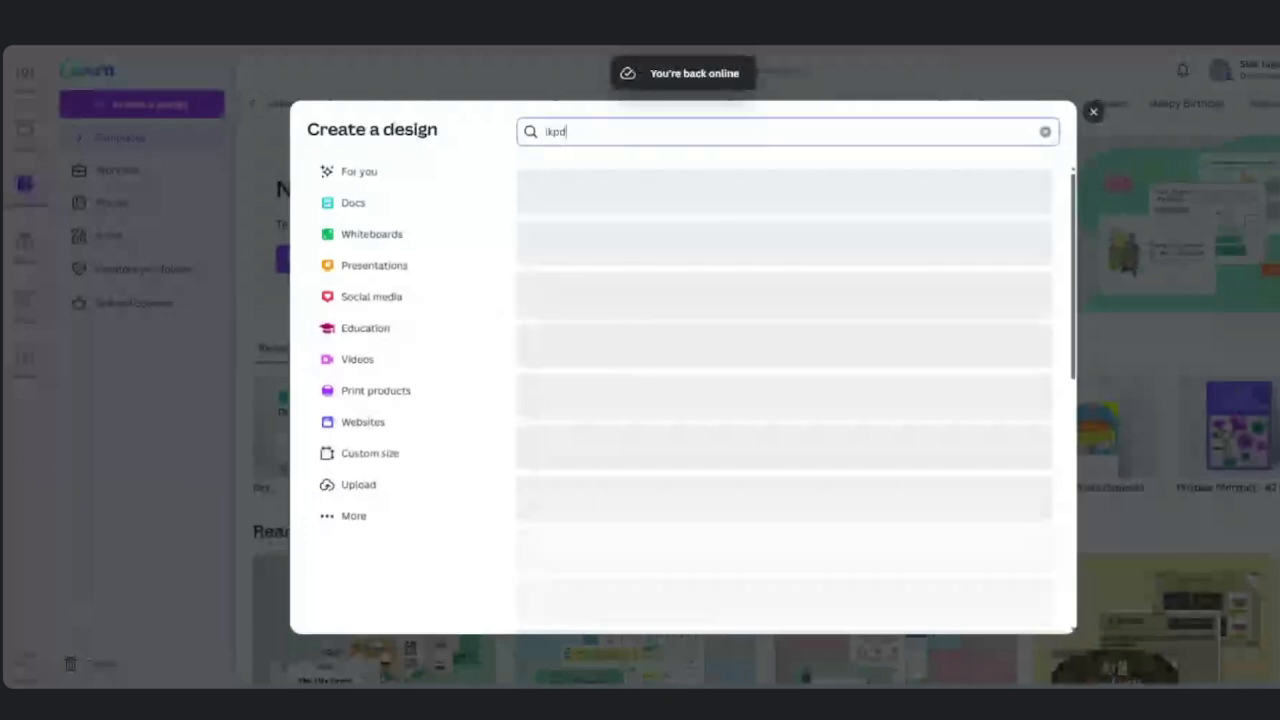
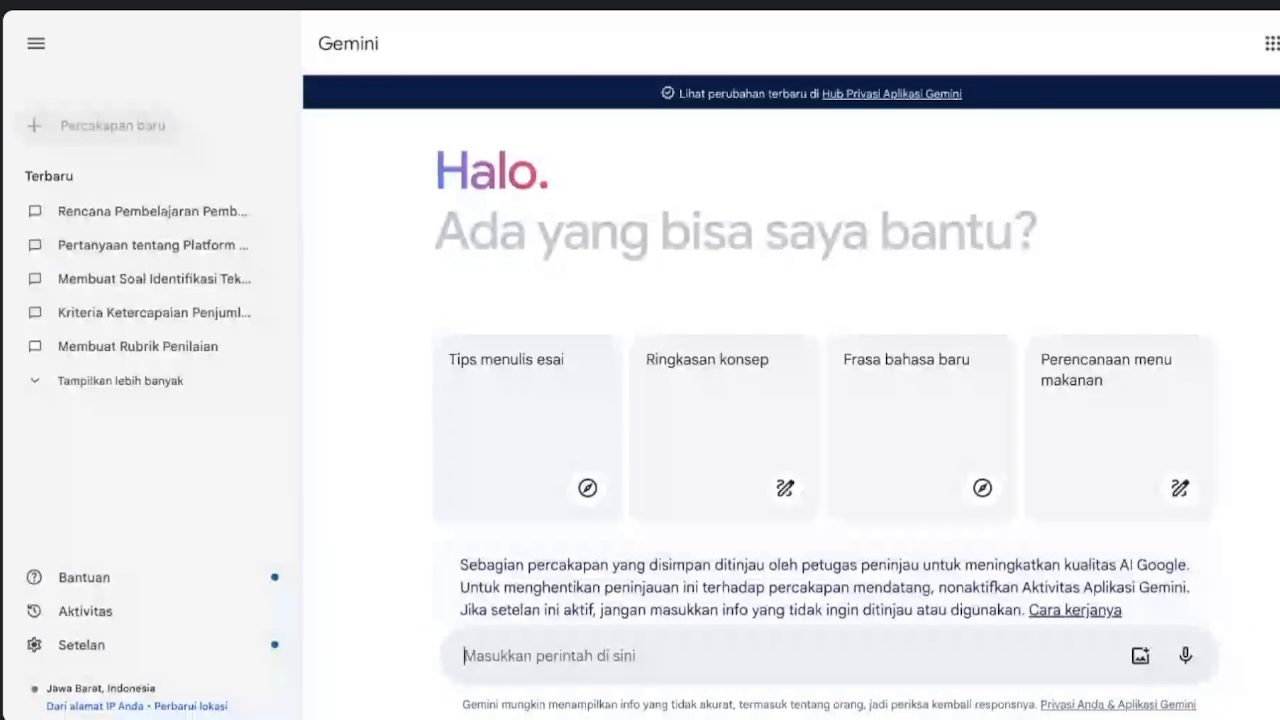
Collapse Gemini's recent-conversations panel to show the Akun belajar.id slide deck.
click(35, 44)
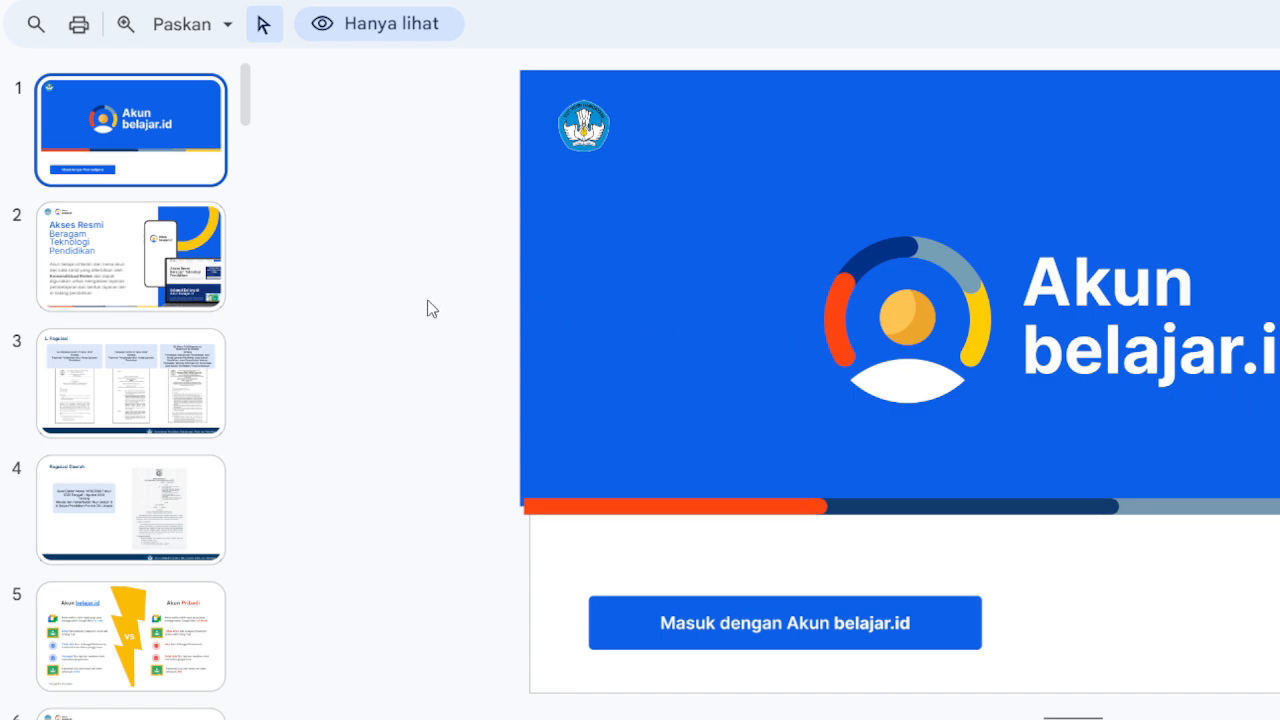
Page through the Akun belajar.id slides, from Akses Resmi to submitting student accounts.
key(Down)
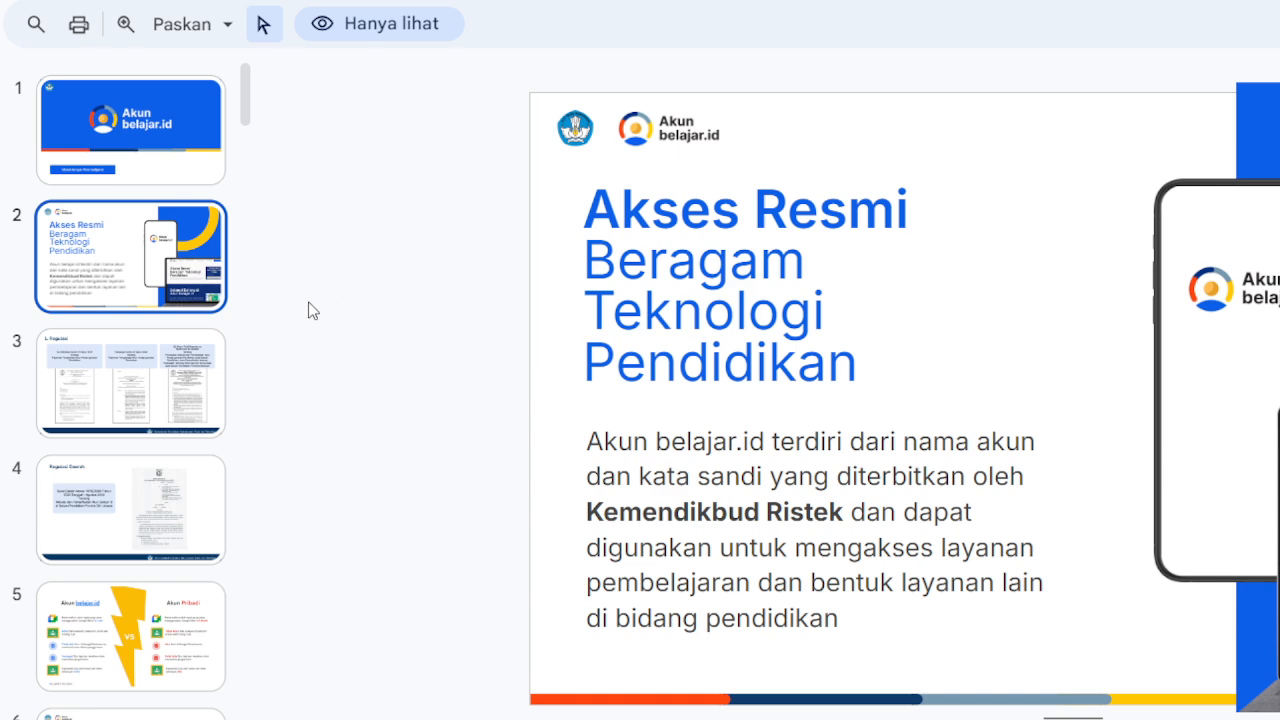
click(149, 435)
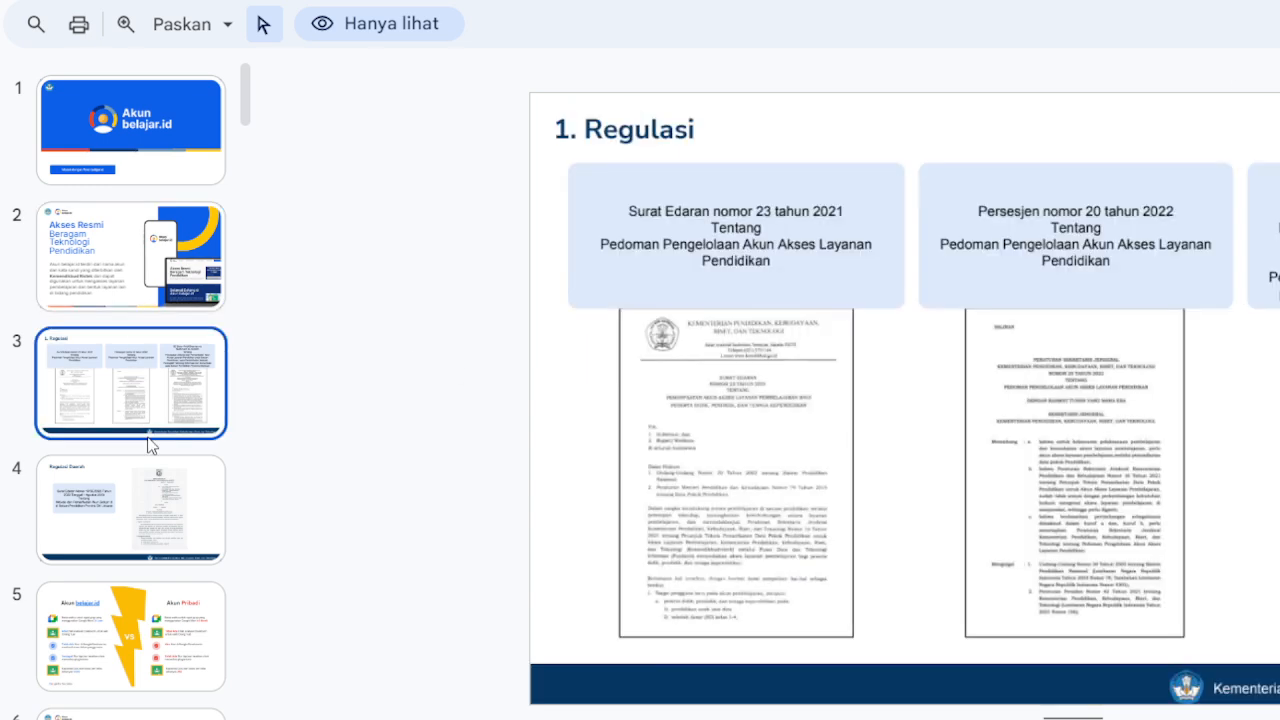
click(149, 513)
scroll(147, 563, down, 3)
click(147, 563)
click(146, 602)
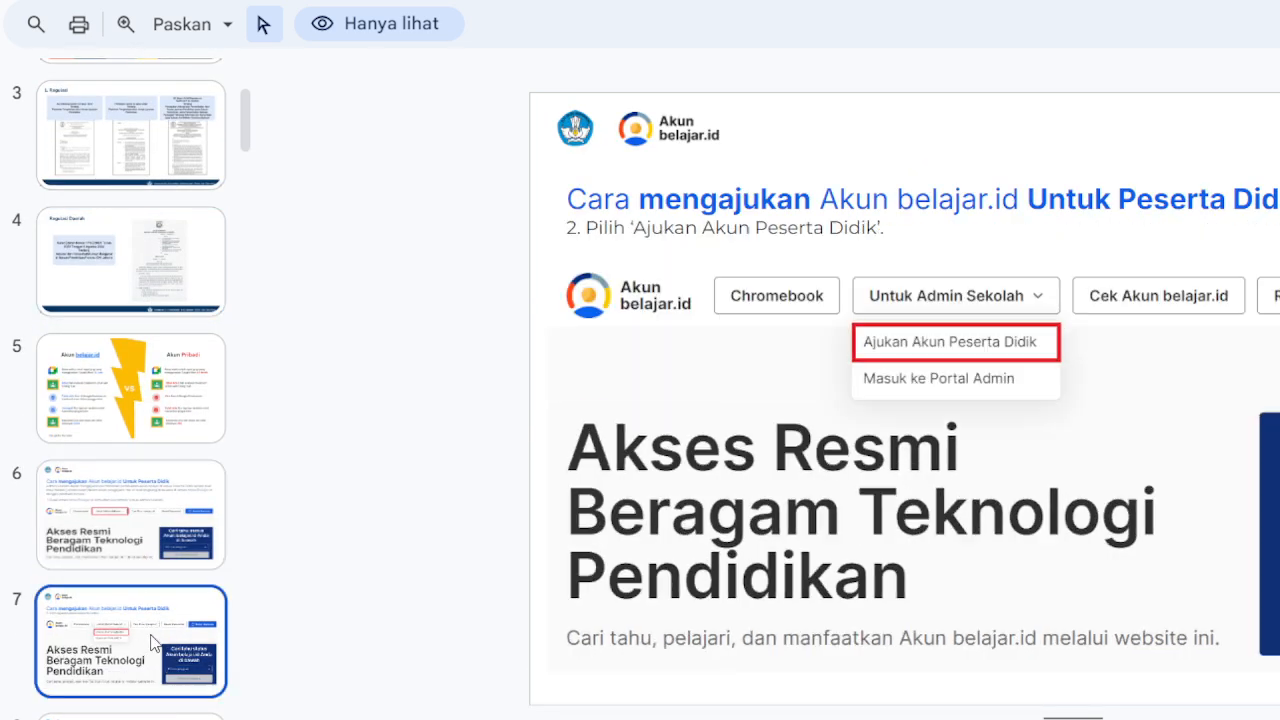
scroll(155, 600, down, 3)
click(142, 570)
scroll(135, 555, down, 6)
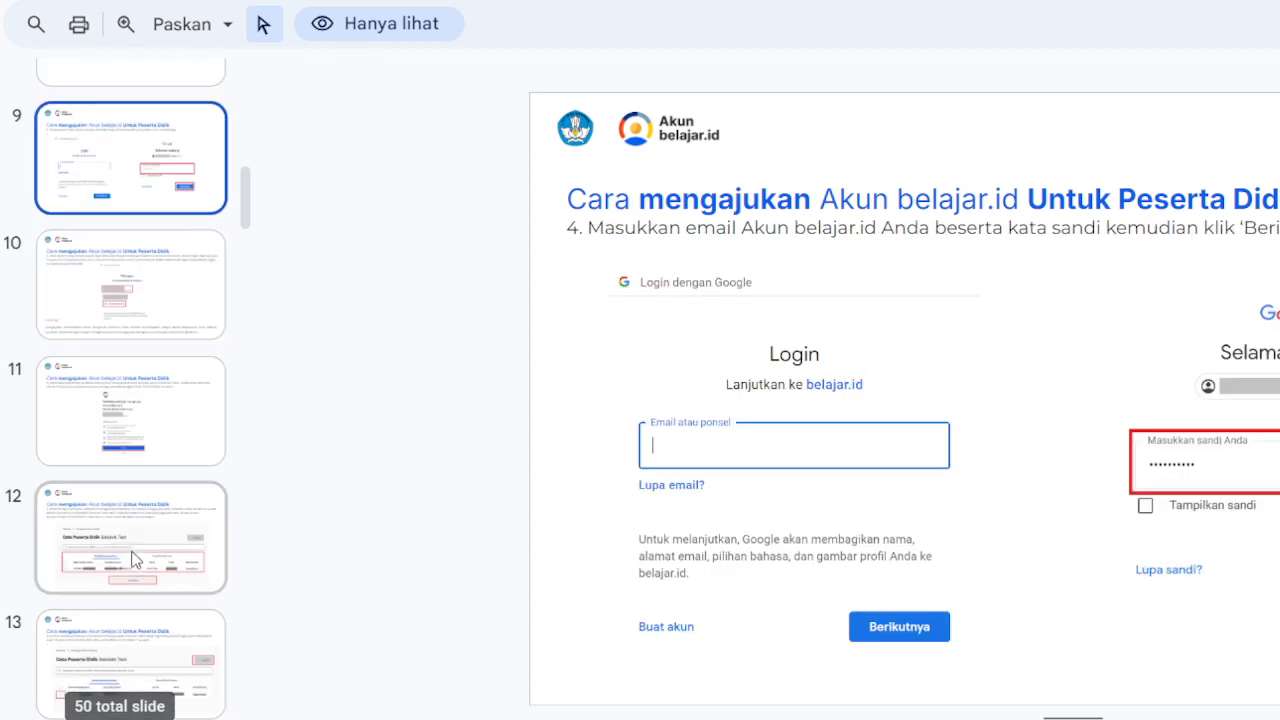
click(135, 550)
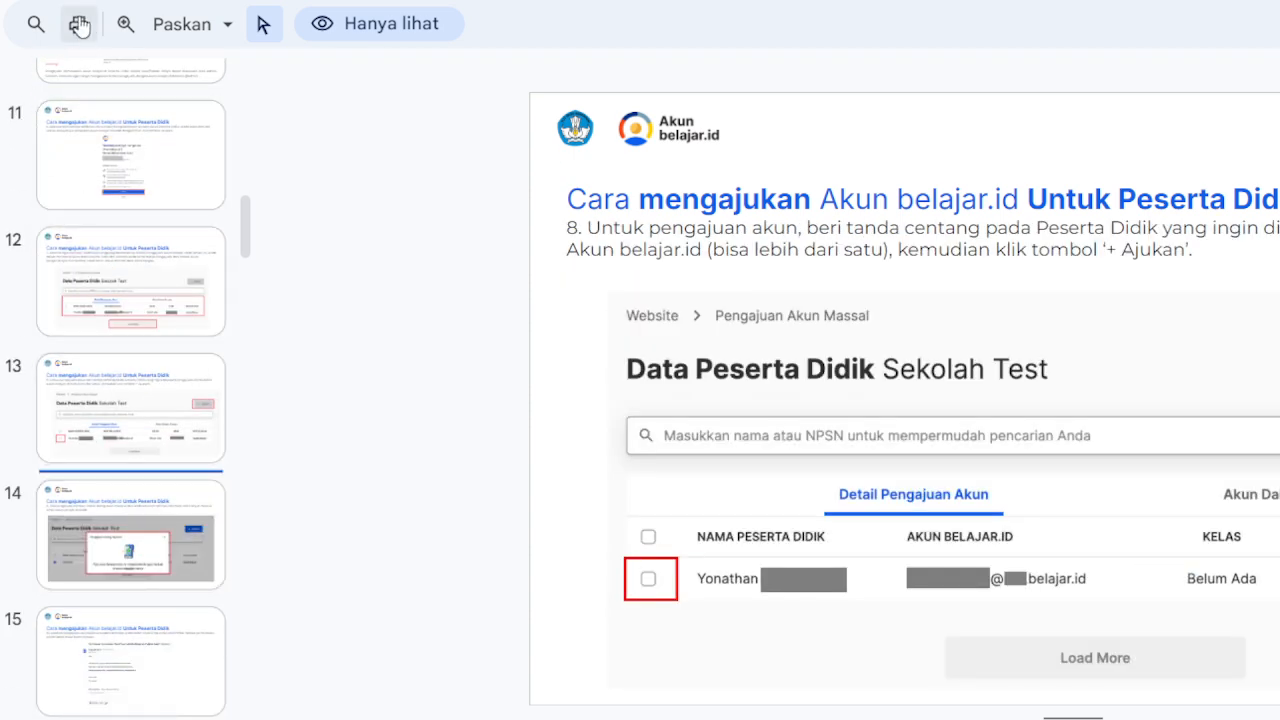
scroll(105, 80, up, 3)
scroll(108, 80, up, 3)
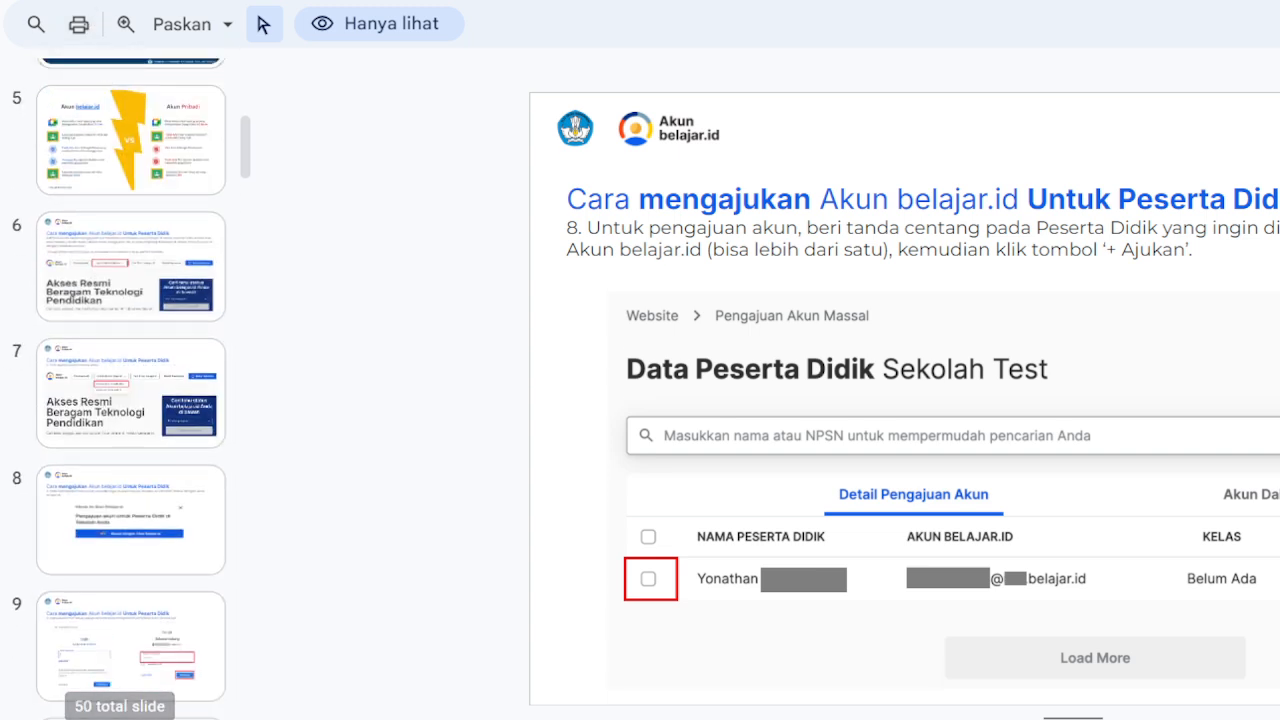
Download the deck as a Microsoft PowerPoint (.pptx) file.
click(70, 3)
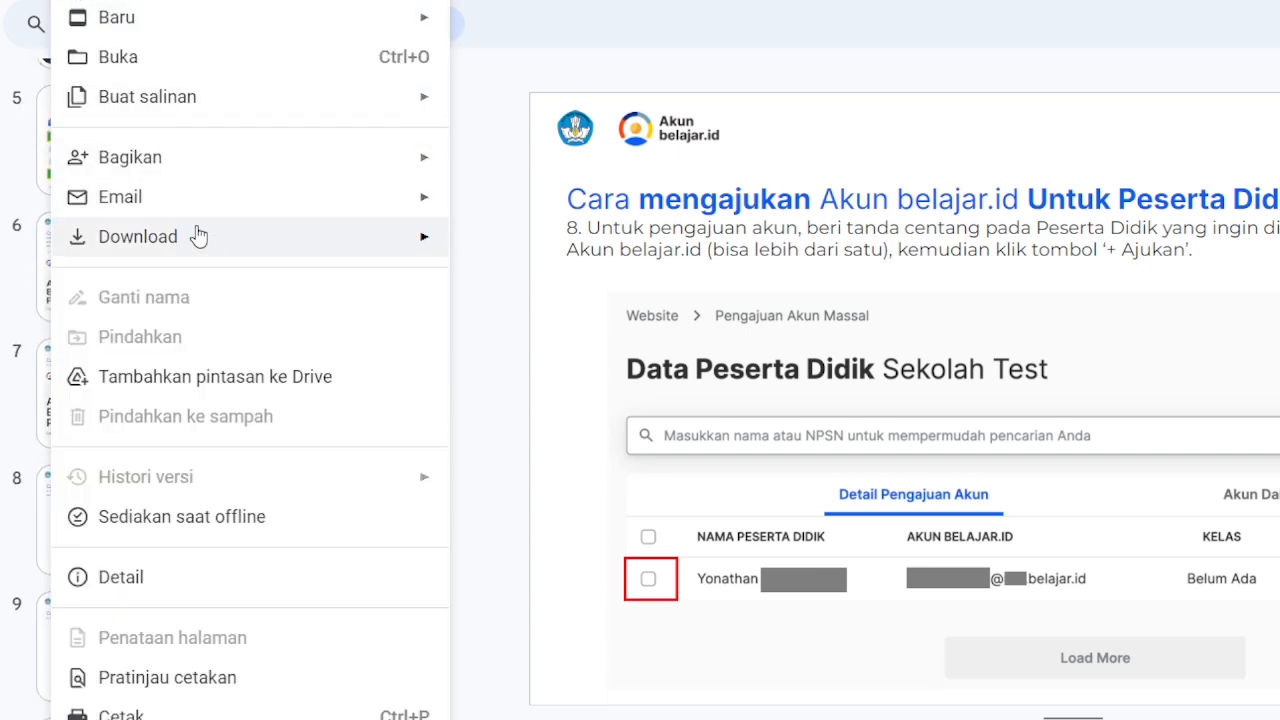
mouse_move(209, 249)
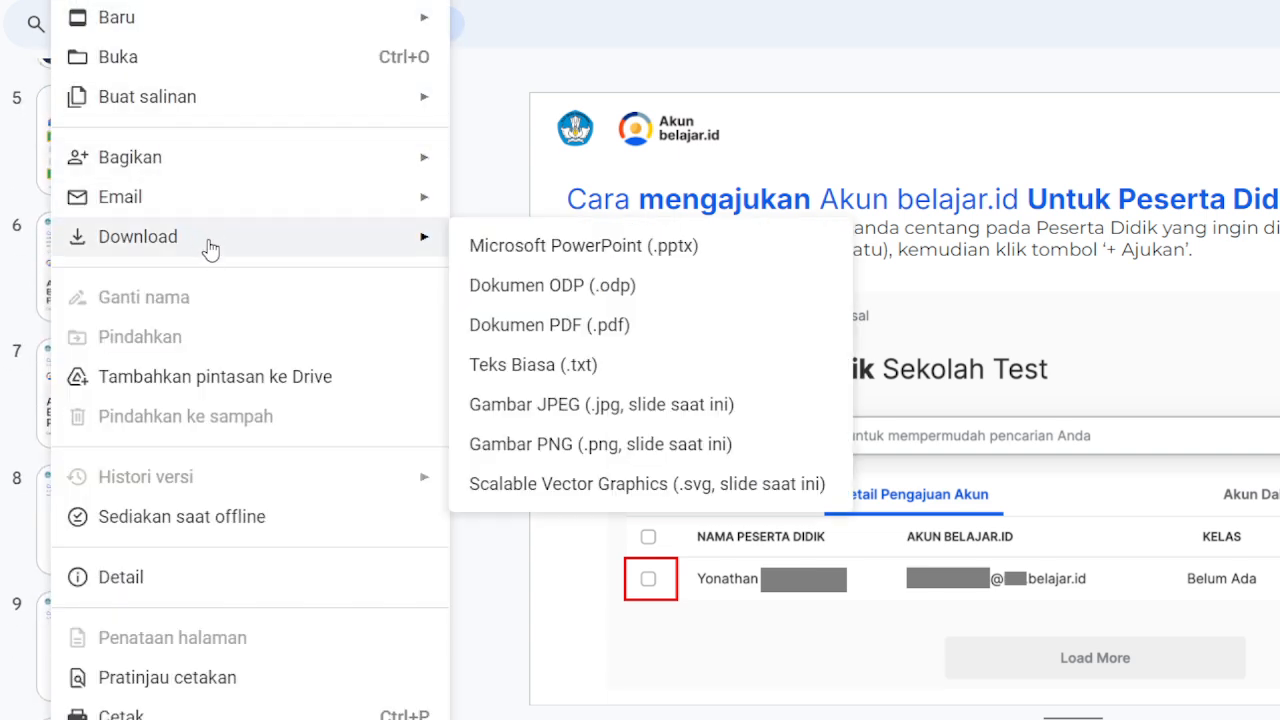
click(590, 257)
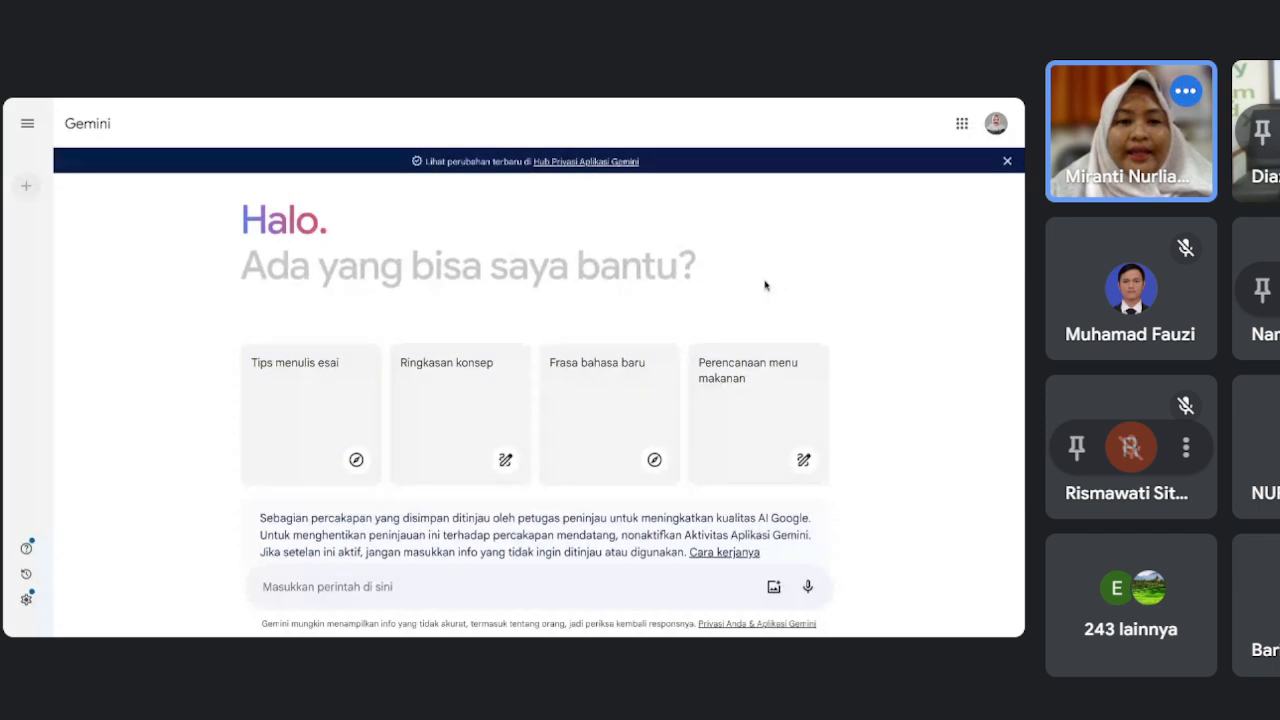
Write the prompt 'saya guru kelas 6 SD yang menggunakan kurikulum merdeka. Buatlah rubrik penilaian mata pelajaran seni rupa untuk SD kelas 6'.
click(484, 586)
text(saya guru kel)
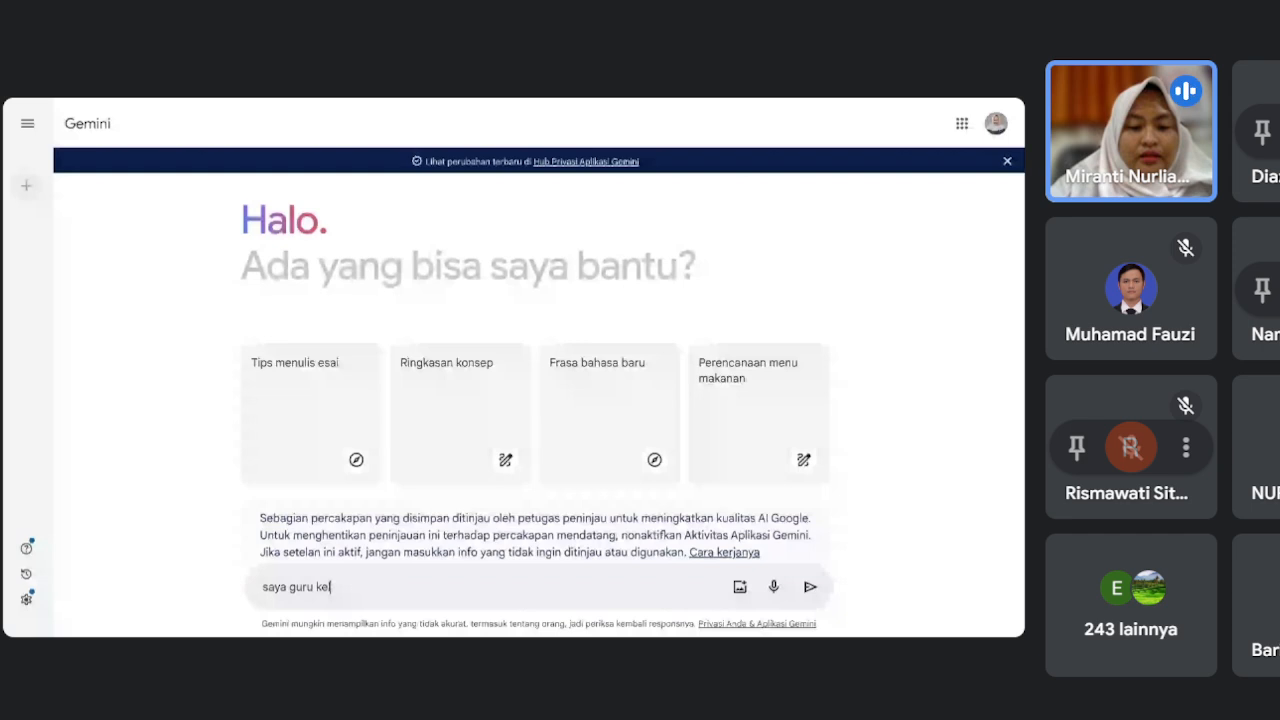
text(as 6 S)
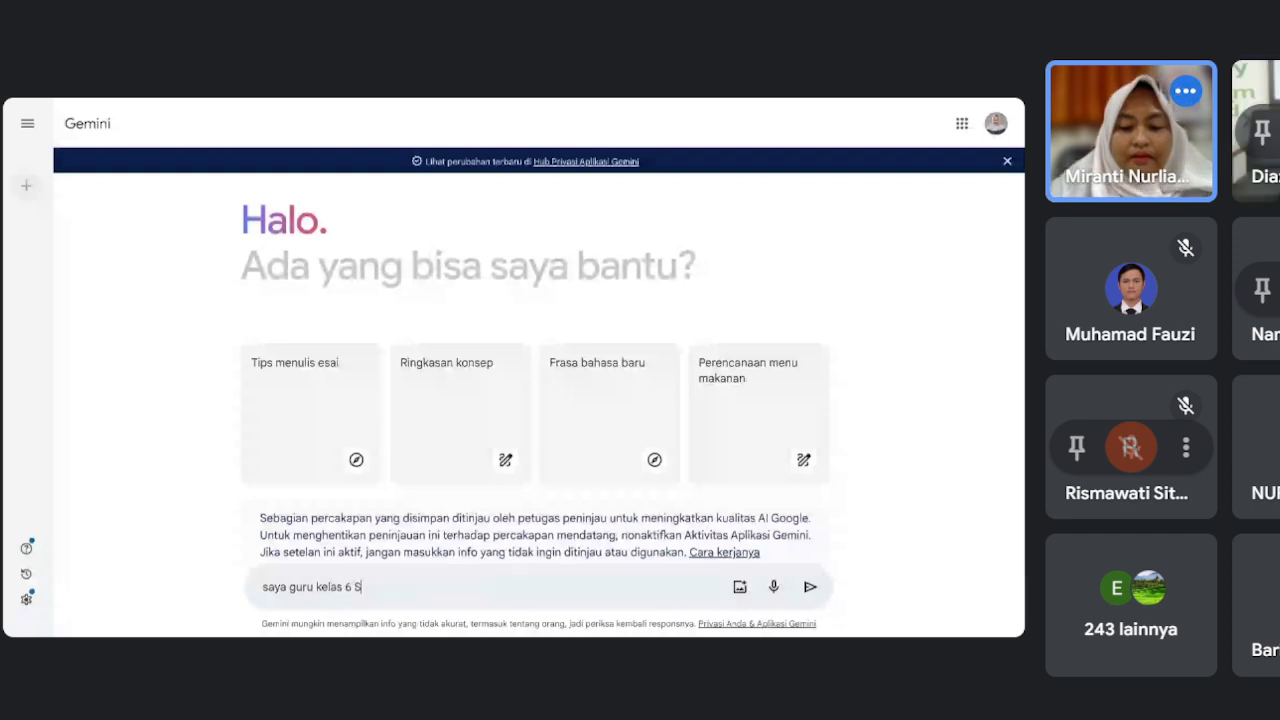
text(D meng)
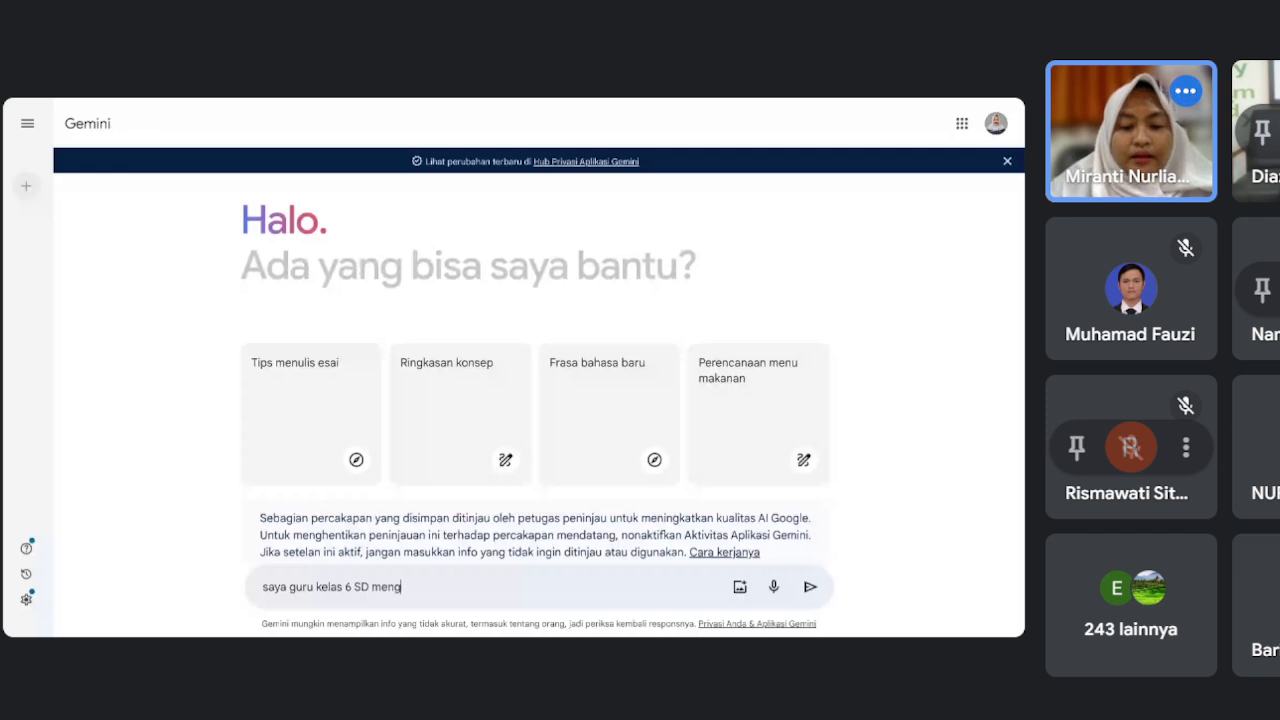
text(gunakan kurikulum)
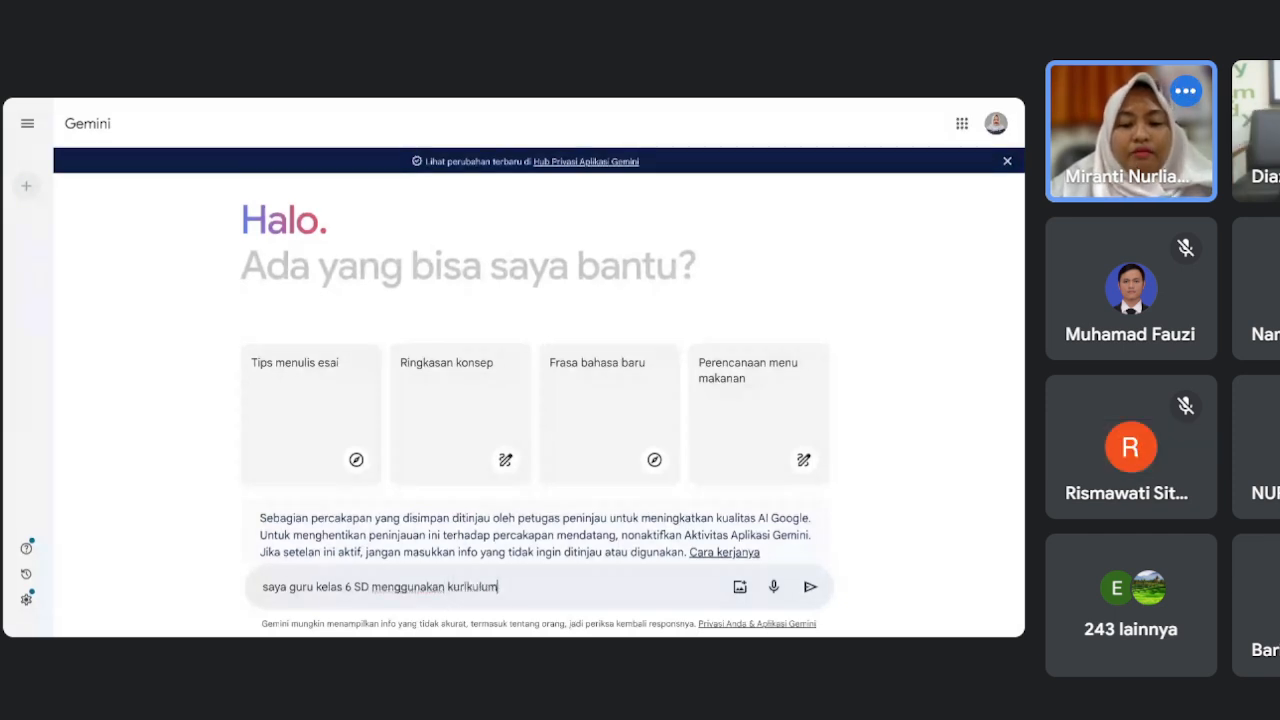
text( merdeka)
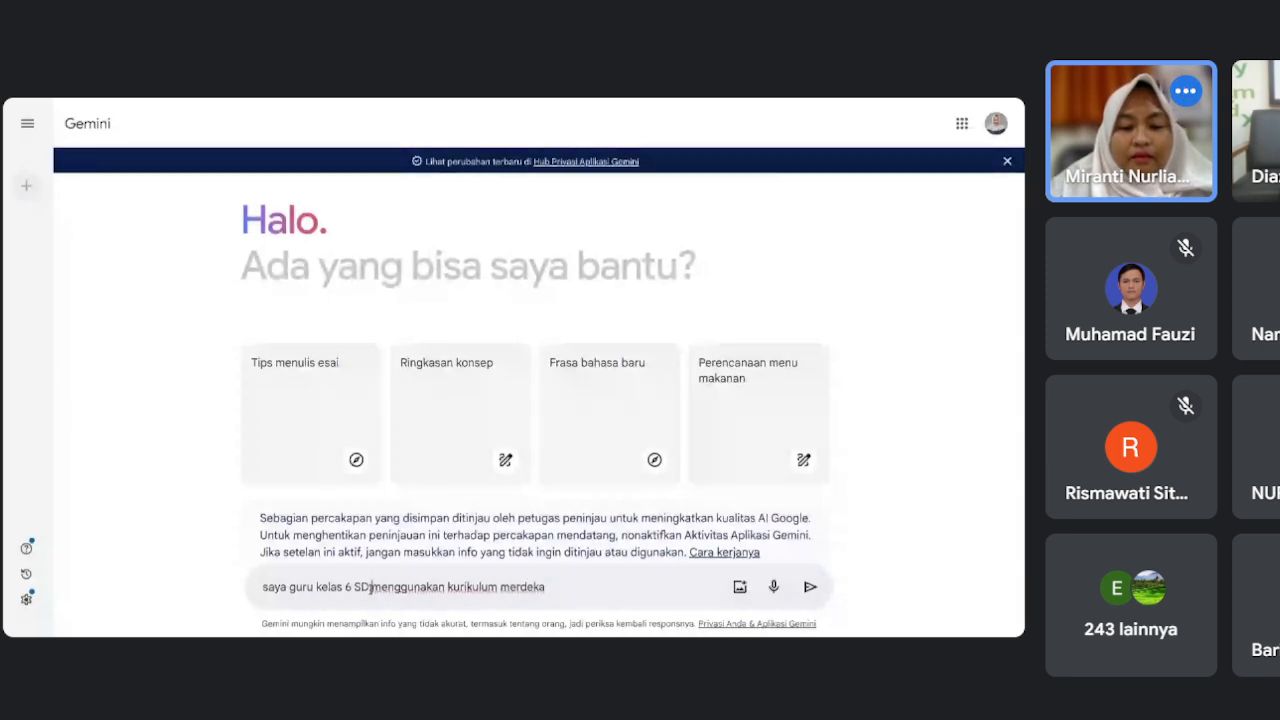
click(371, 587)
text(yang )
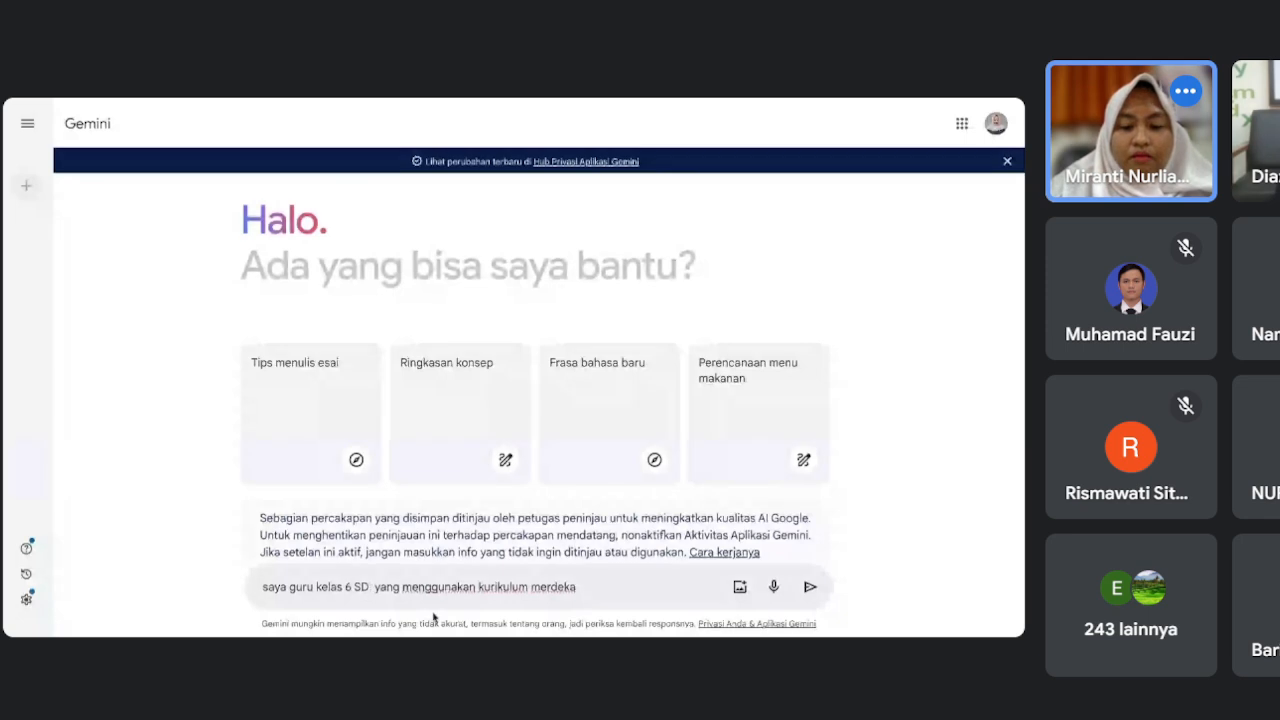
text(.)
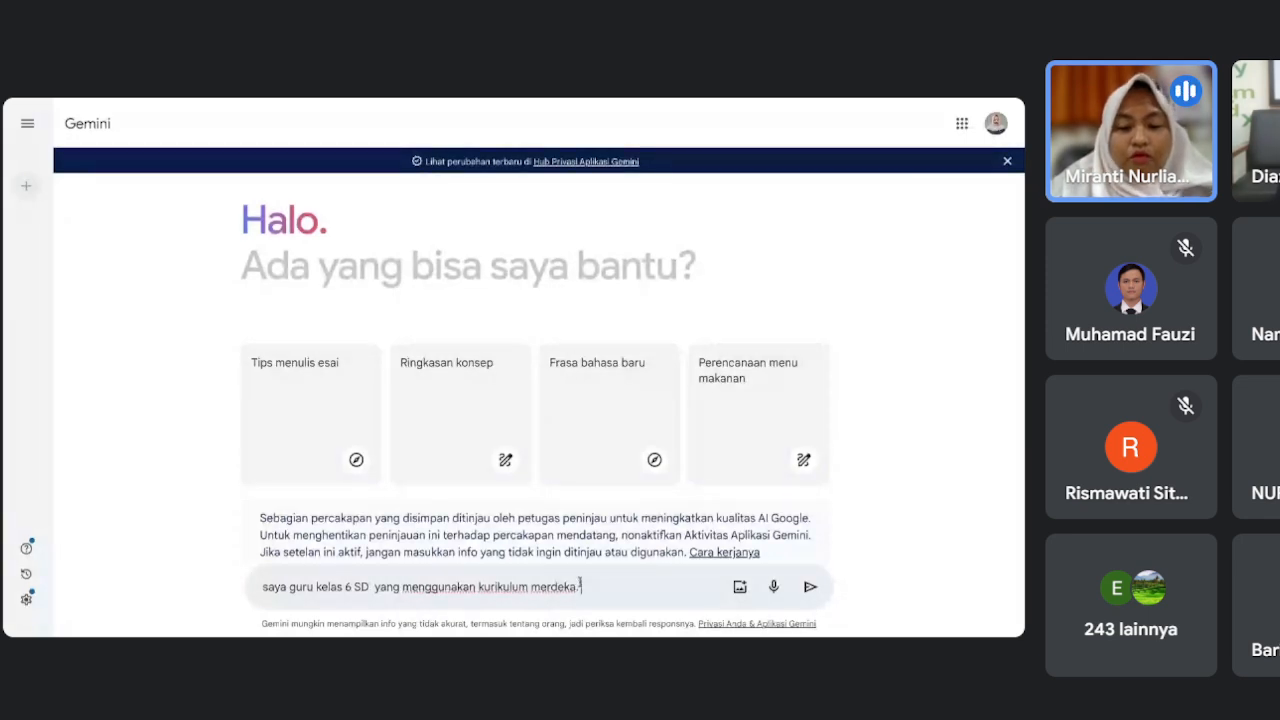
text( Buatkan)
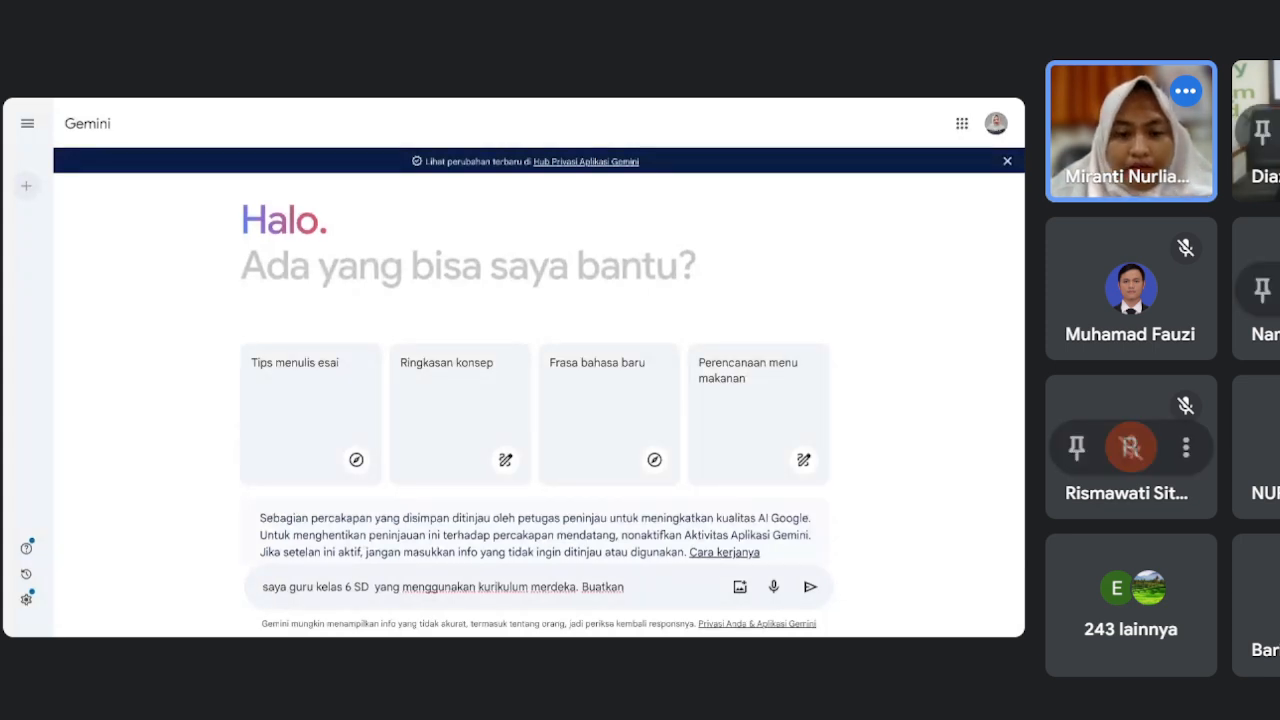
key(BackSpace)
key(BackSpace)
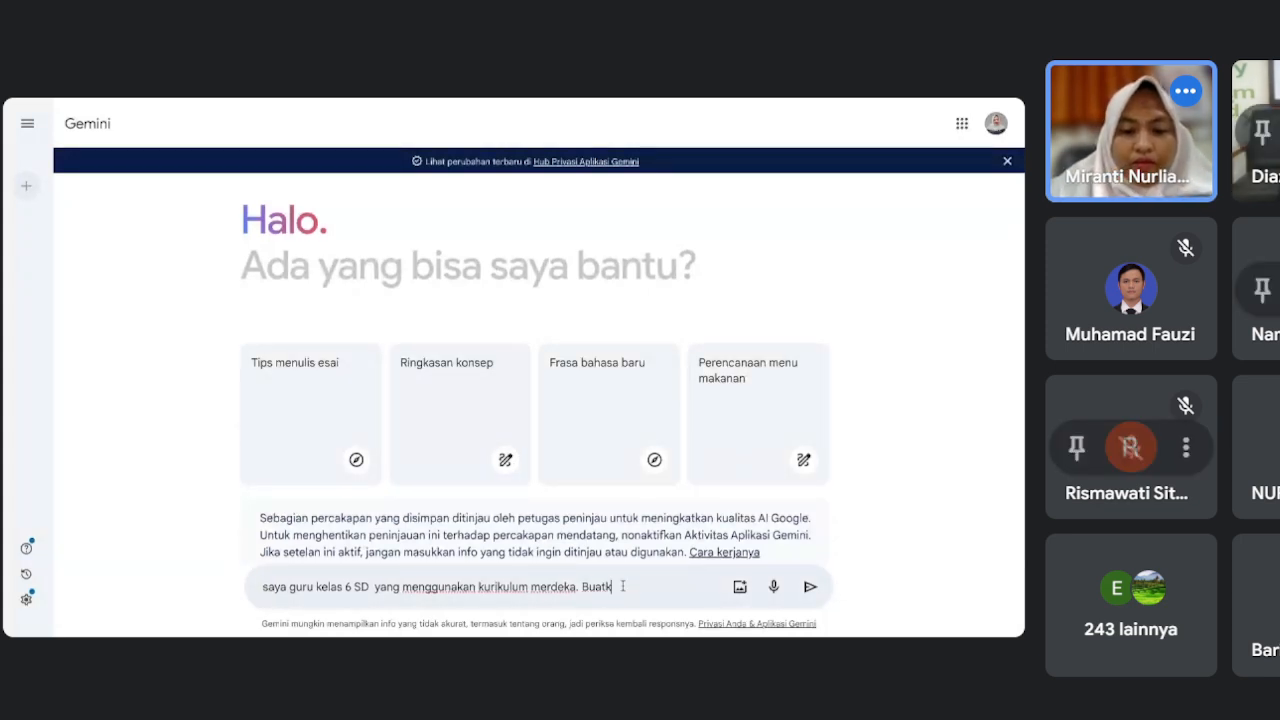
key(BackSpace)
text(lah rubti)
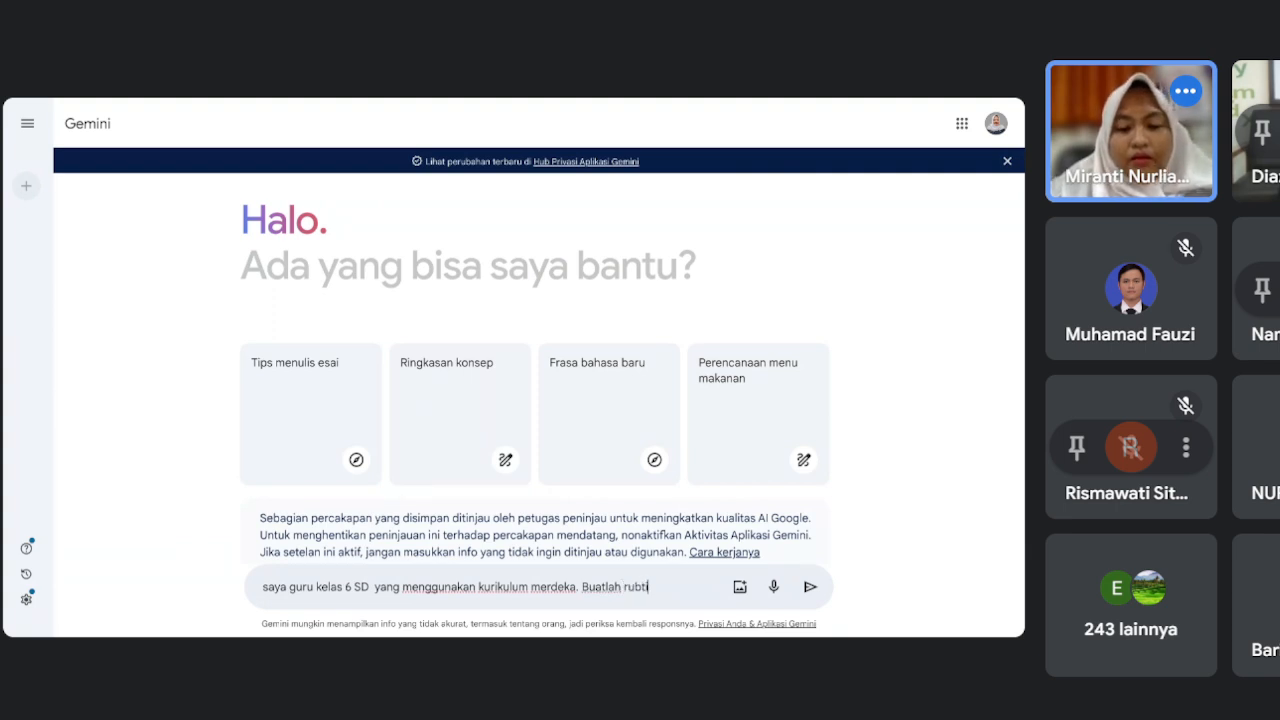
key(BackSpace)
key(BackSpace)
text(rik penila)
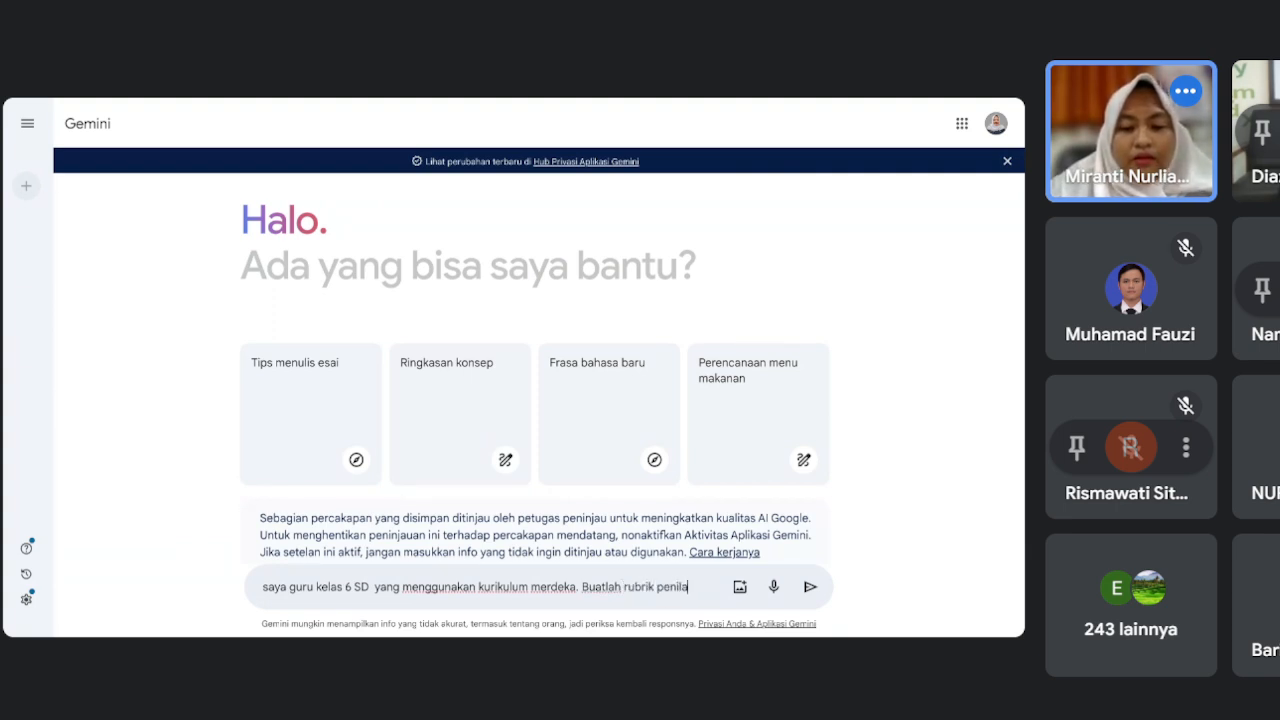
text(ian mata)
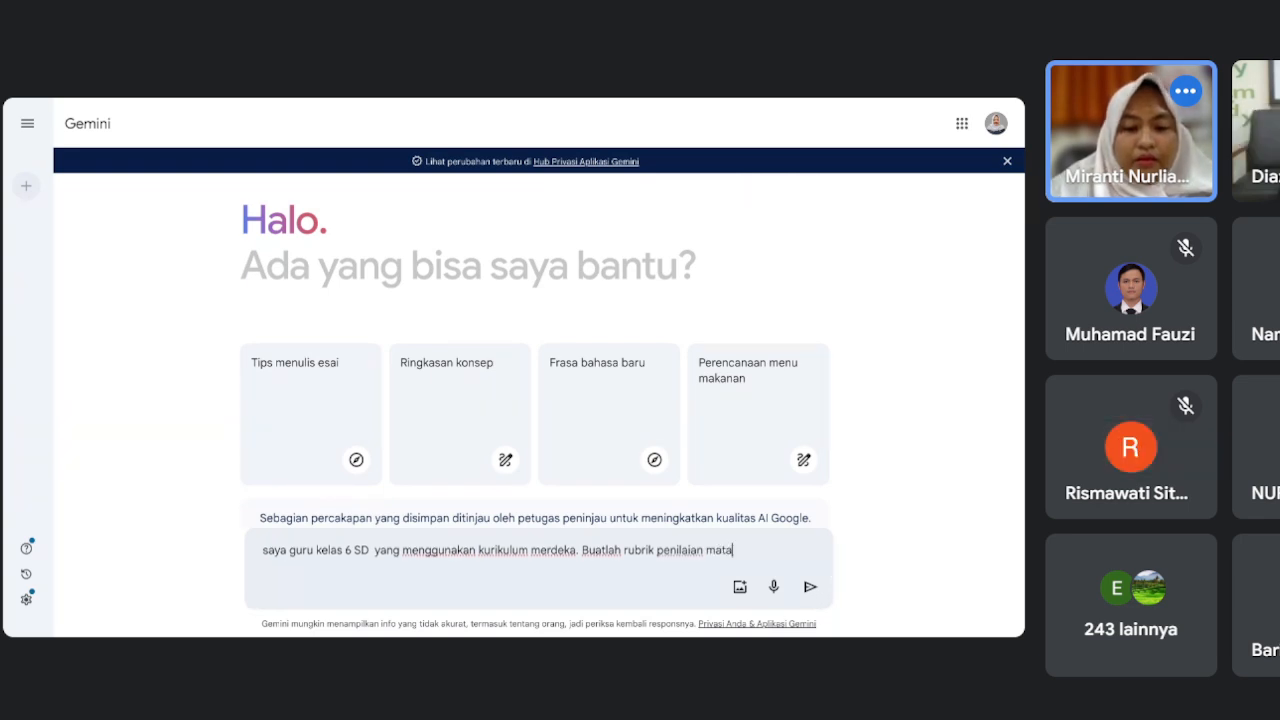
text( pelajaran s)
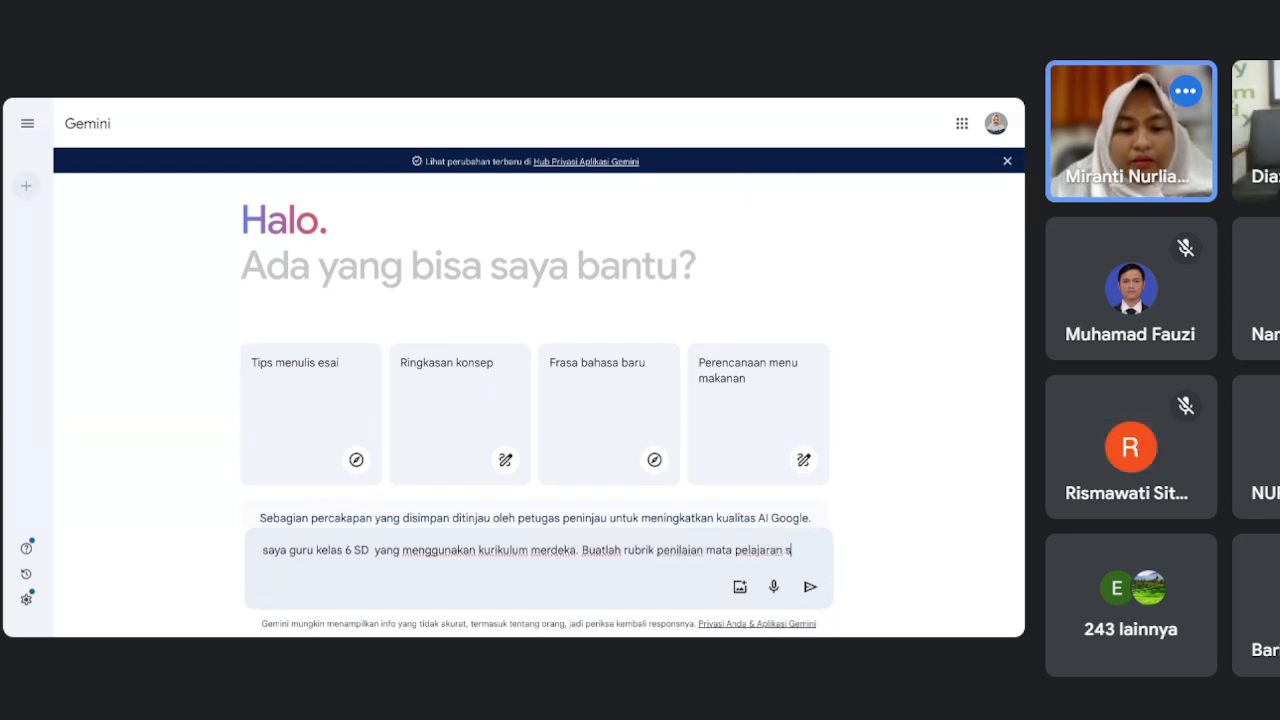
text(eni rupa untuk)
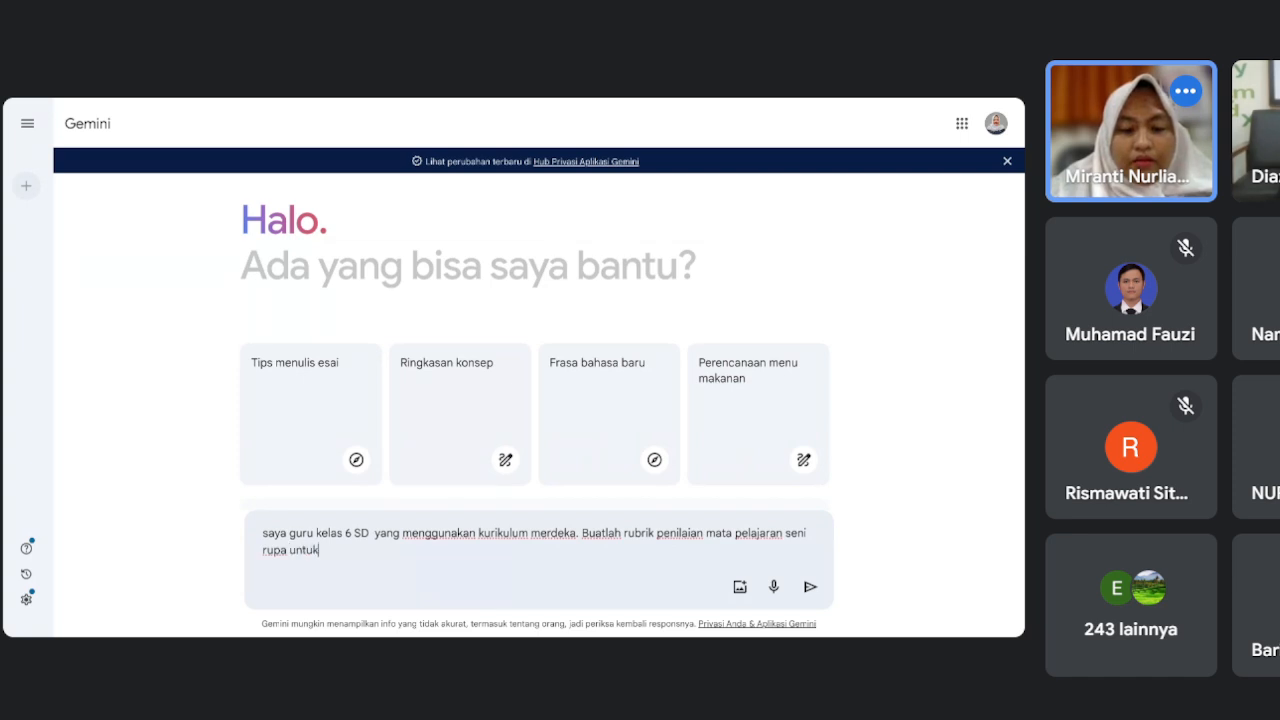
text( SD kelas 6)
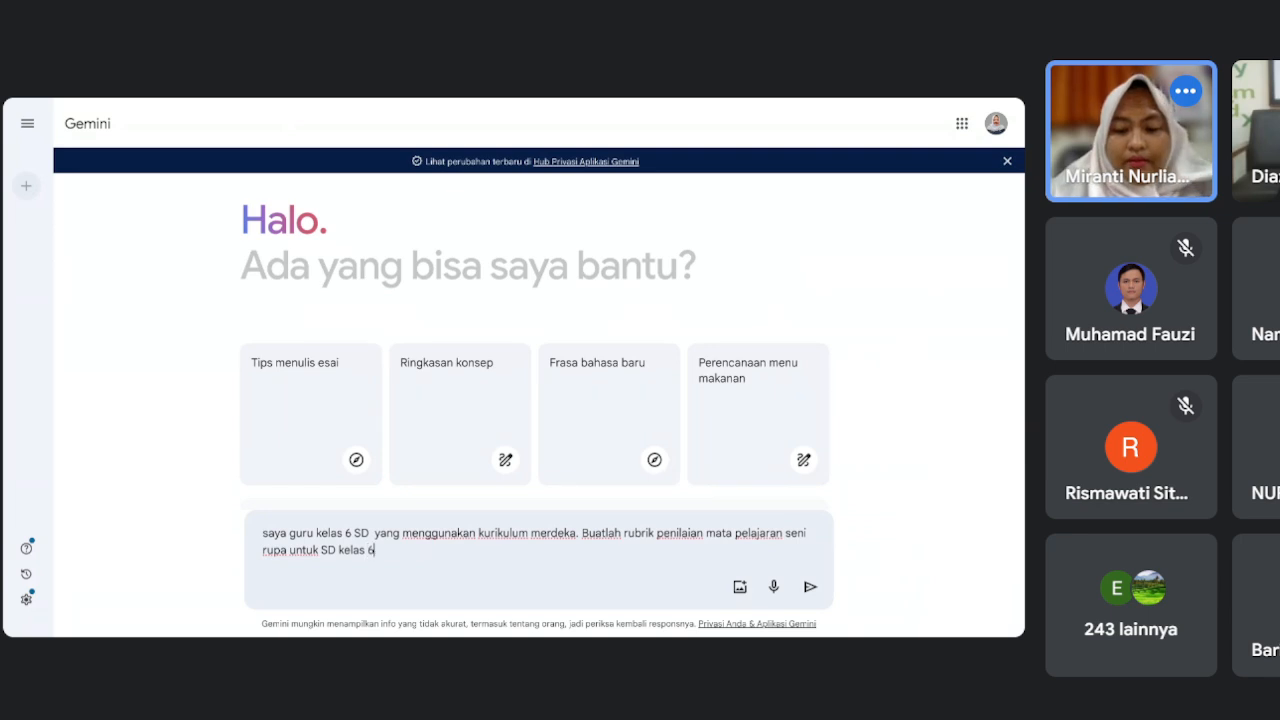
key(Return)
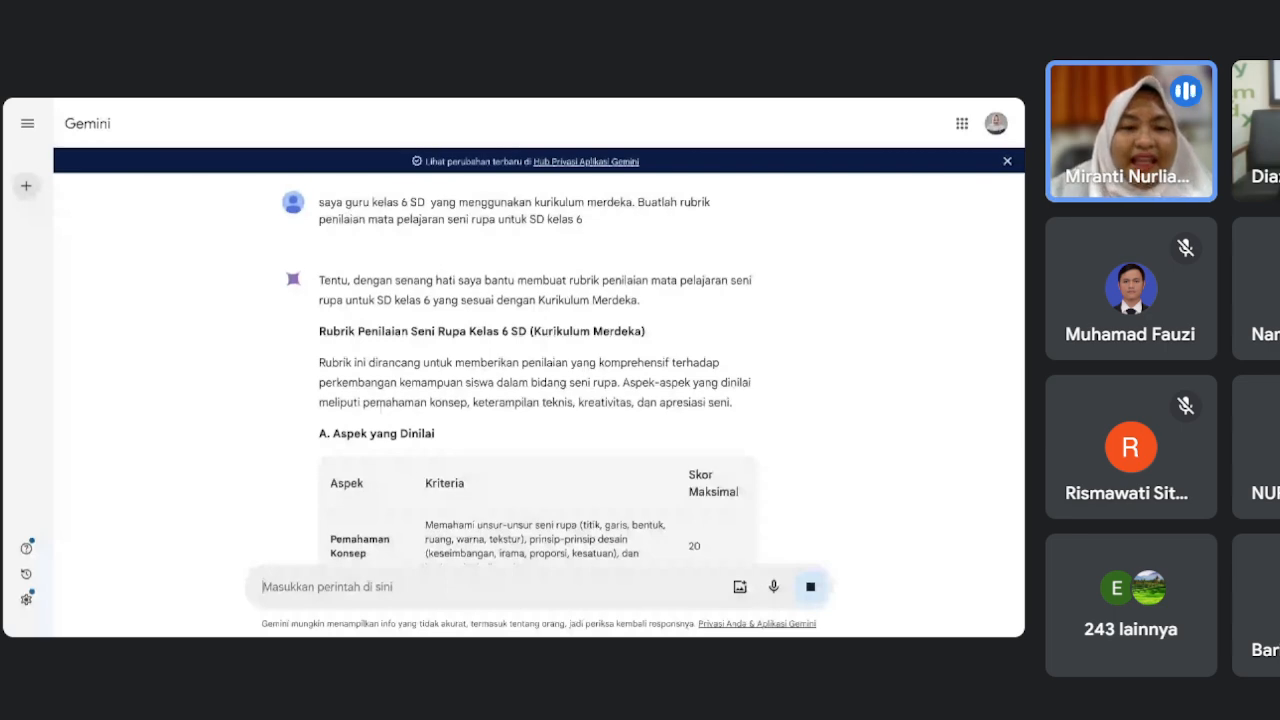
scroll(648, 478, down, 2)
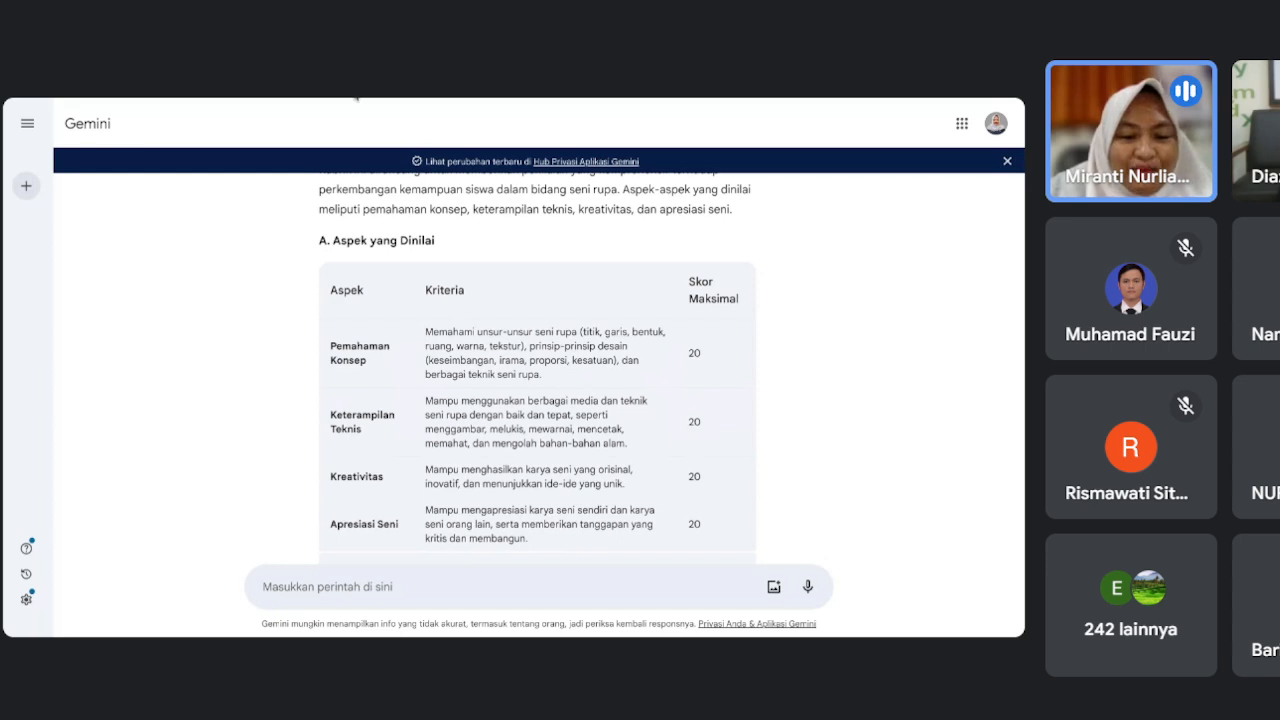
scroll(406, 262, down, 1)
scroll(406, 262, down, 1)
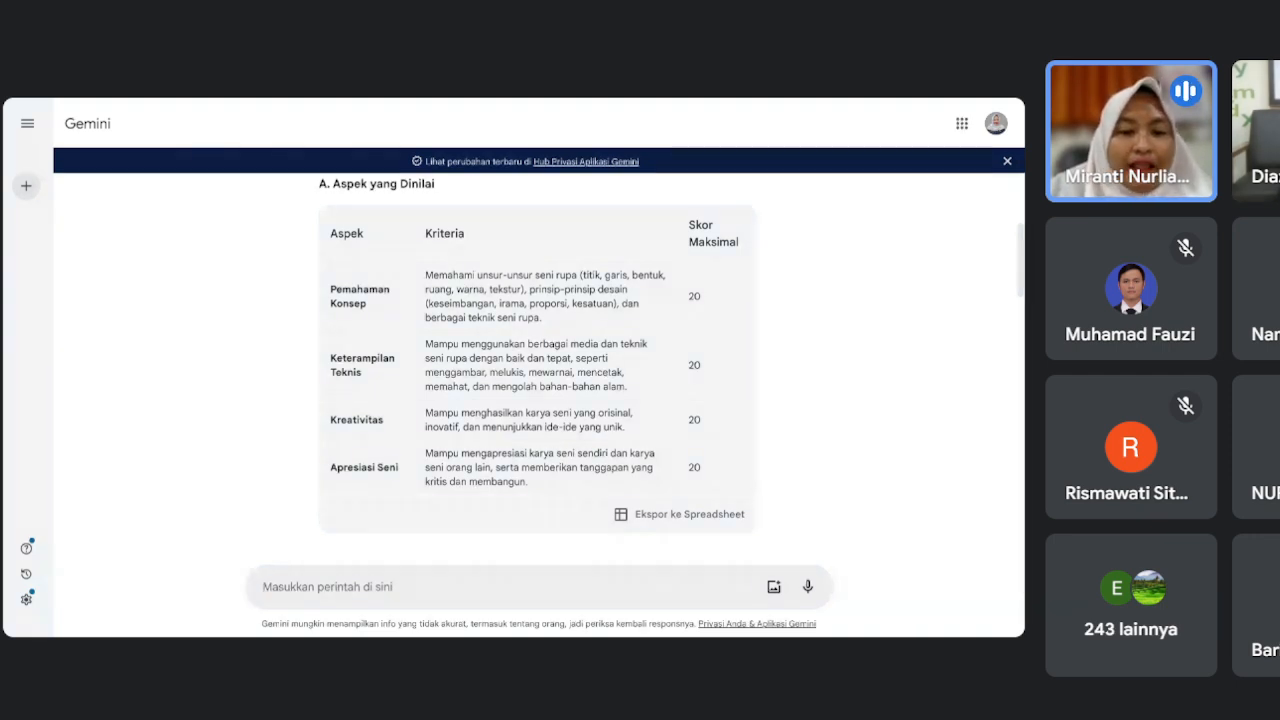
scroll(539, 387, up, 1)
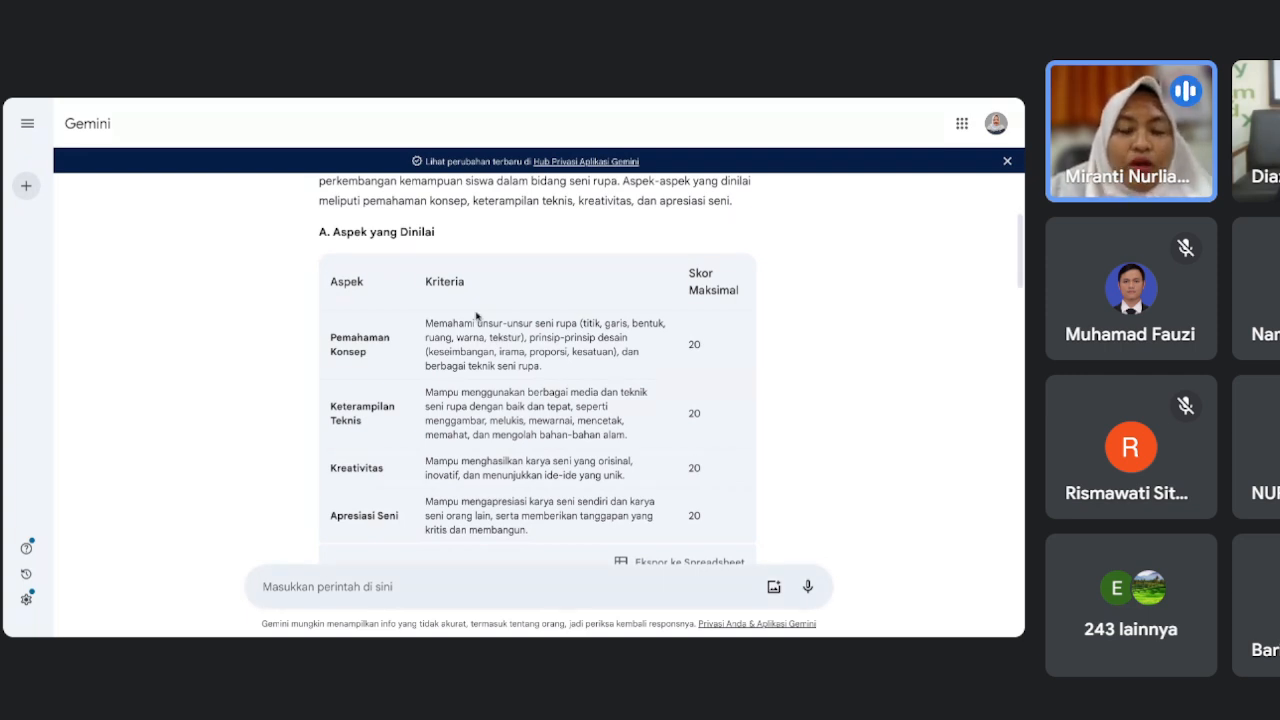
scroll(476, 316, down, 1)
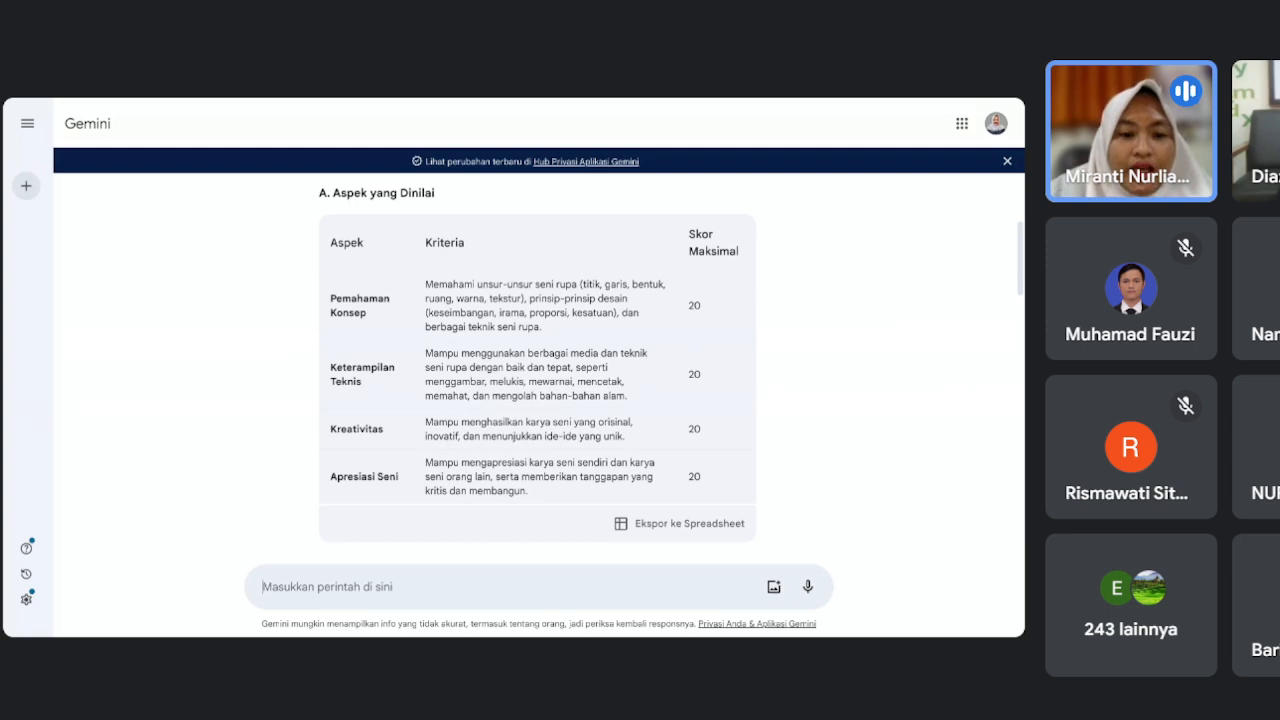
scroll(380, 366, down, 1)
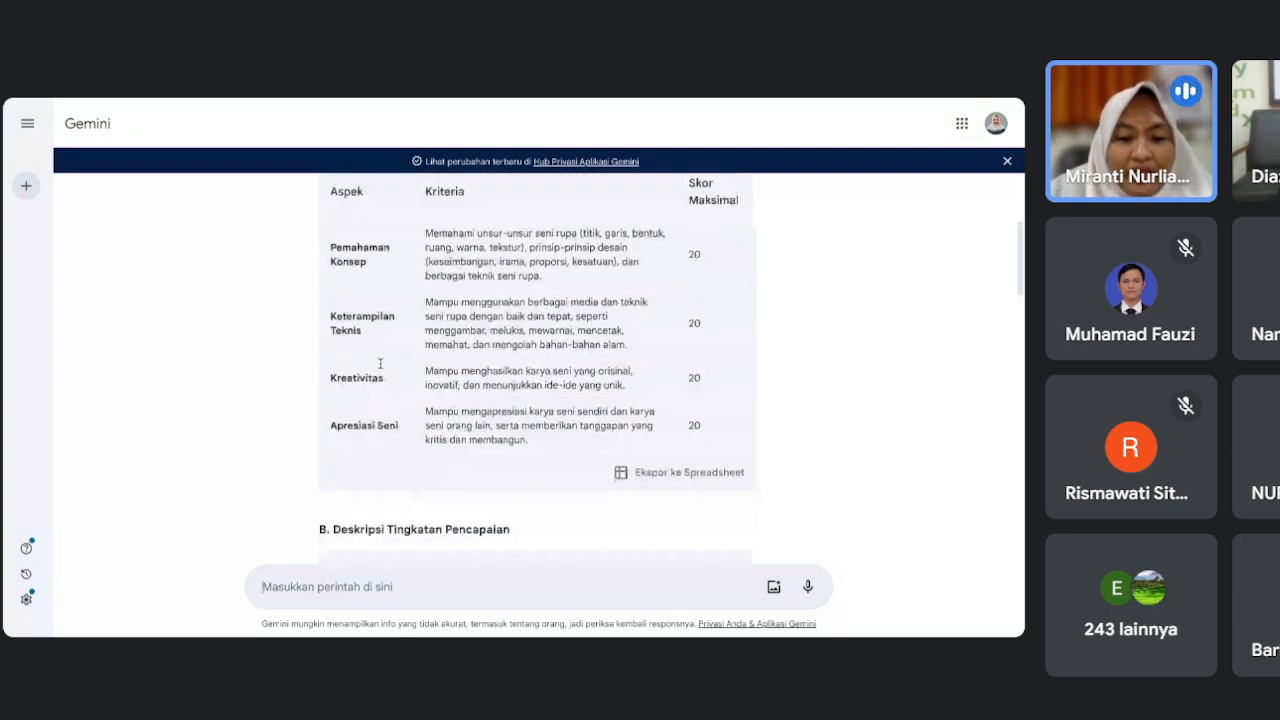
scroll(380, 366, down, 1)
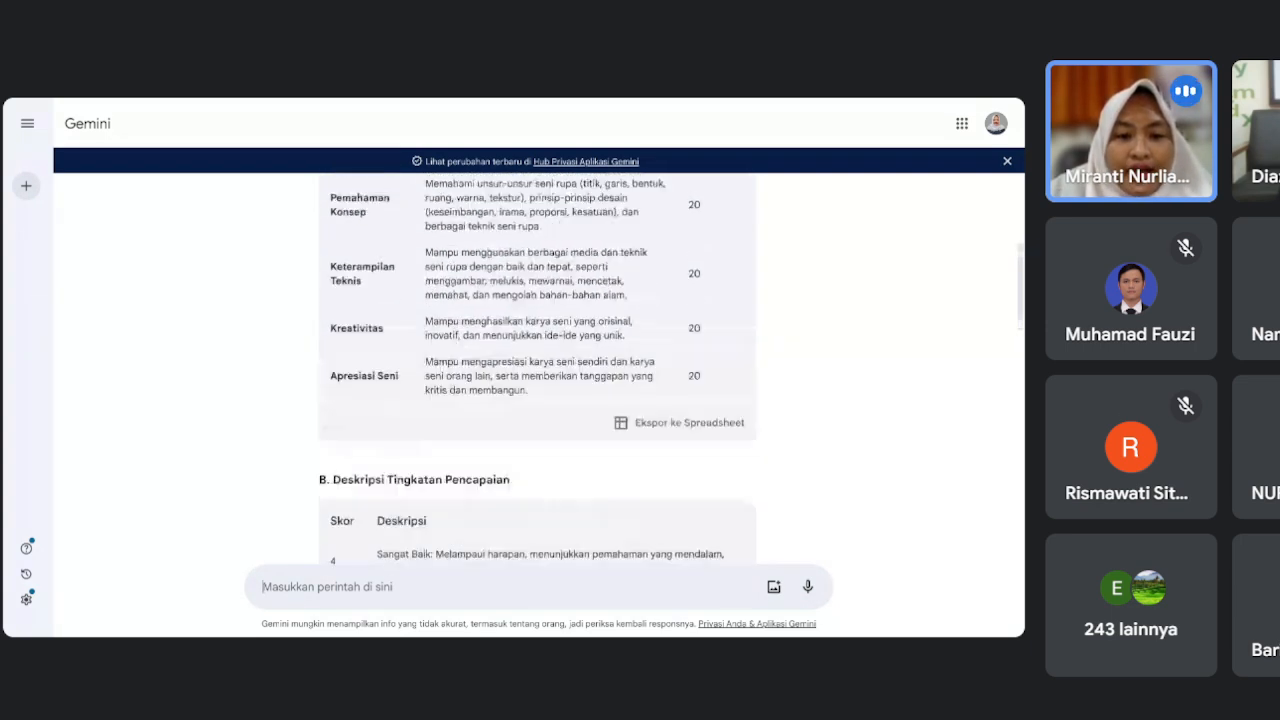
scroll(537, 370, up, 2)
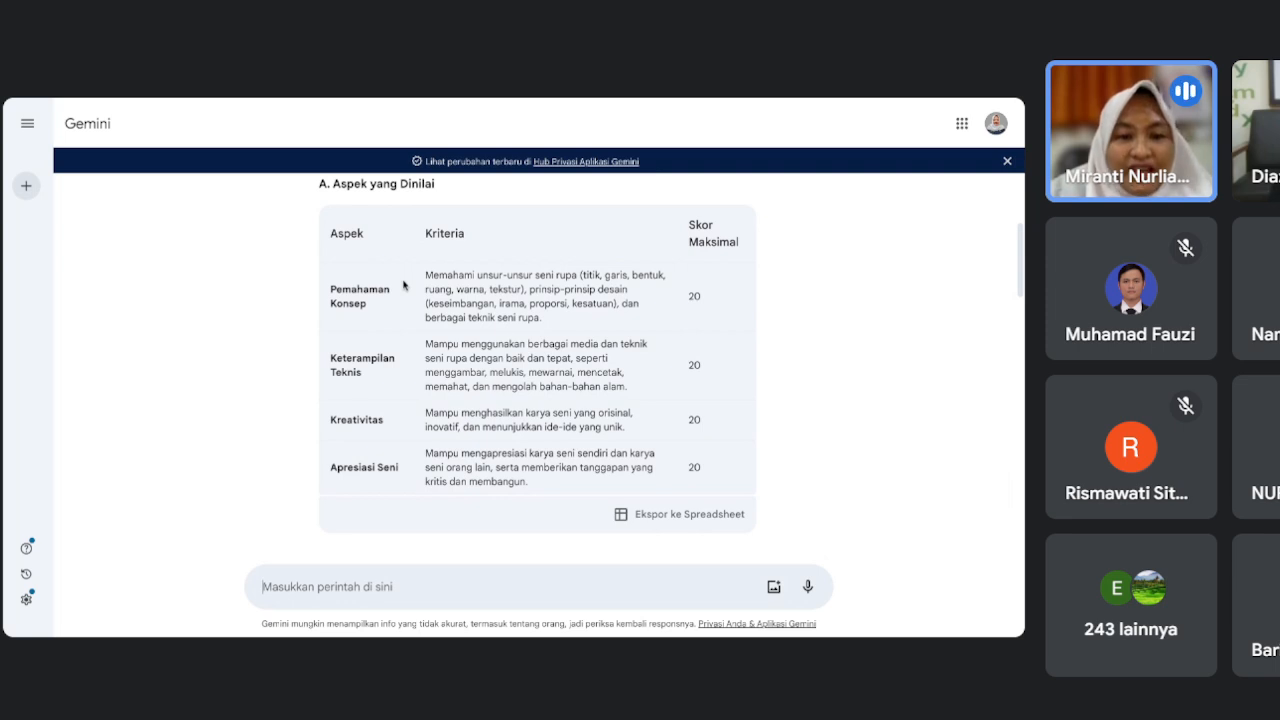
scroll(404, 286, up, 2)
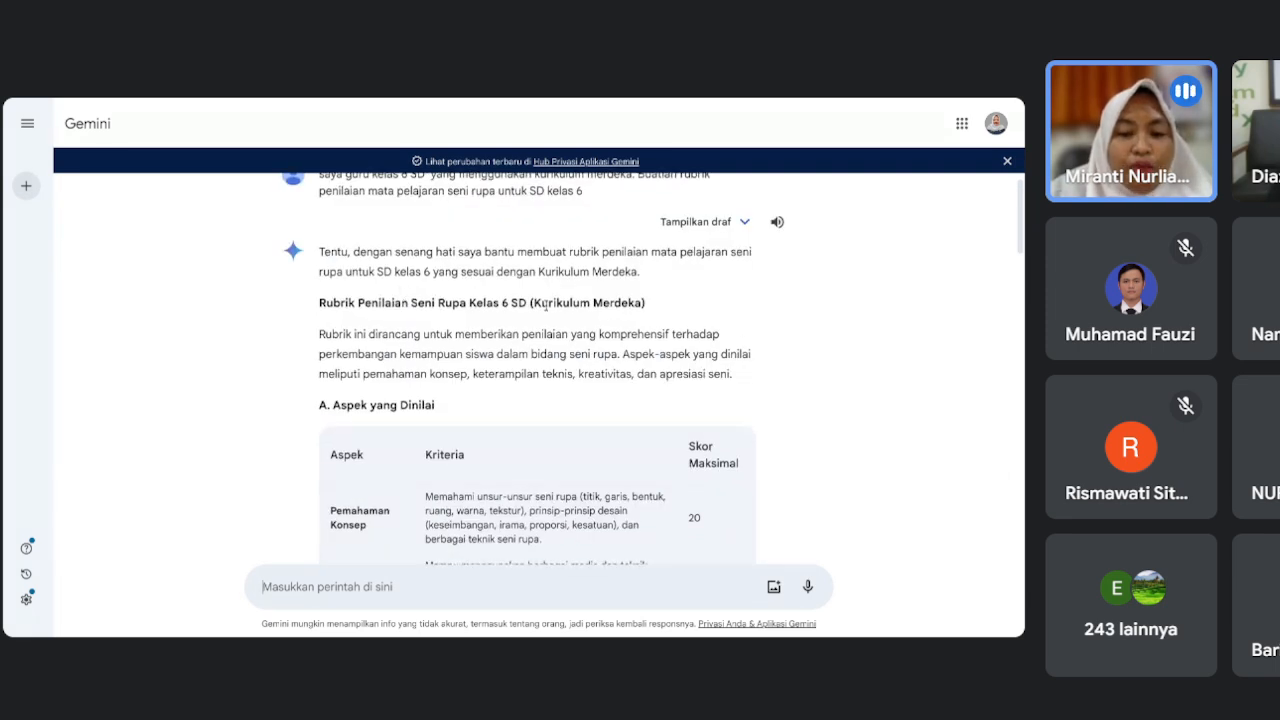
scroll(546, 305, down, 1)
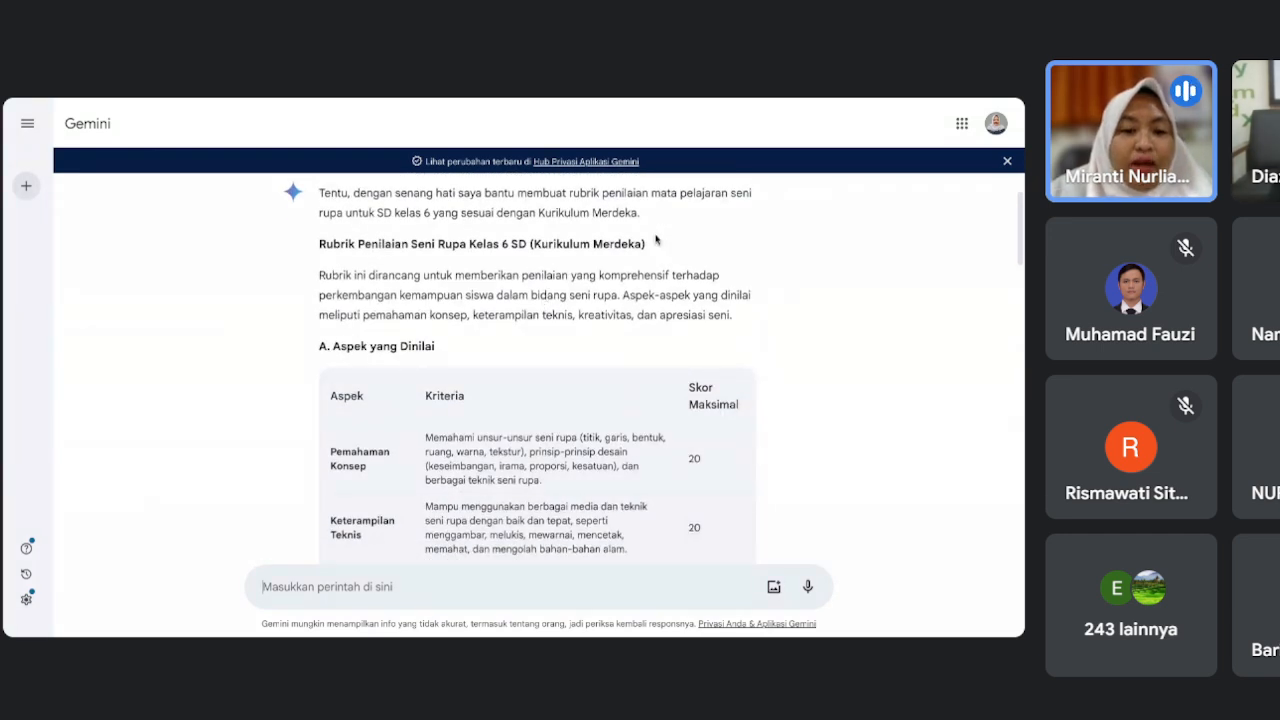
scroll(641, 390, down, 2)
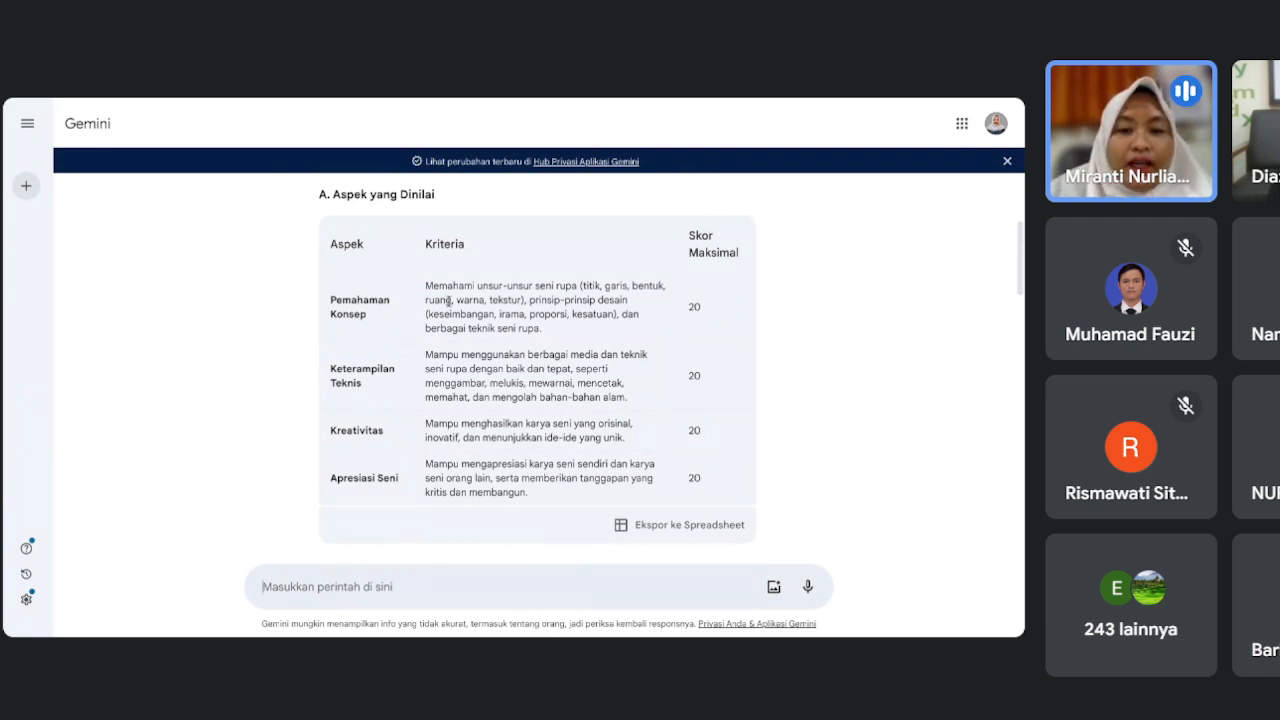
scroll(746, 281, down, 2)
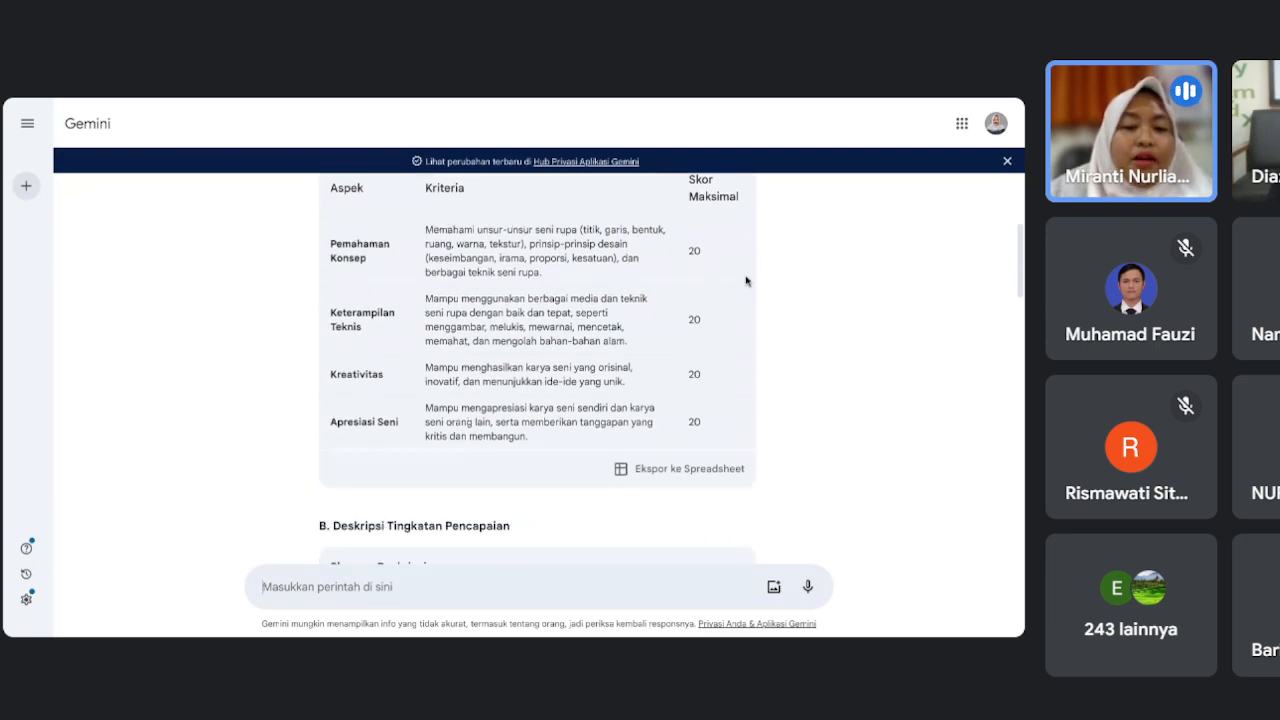
scroll(746, 281, down, 1)
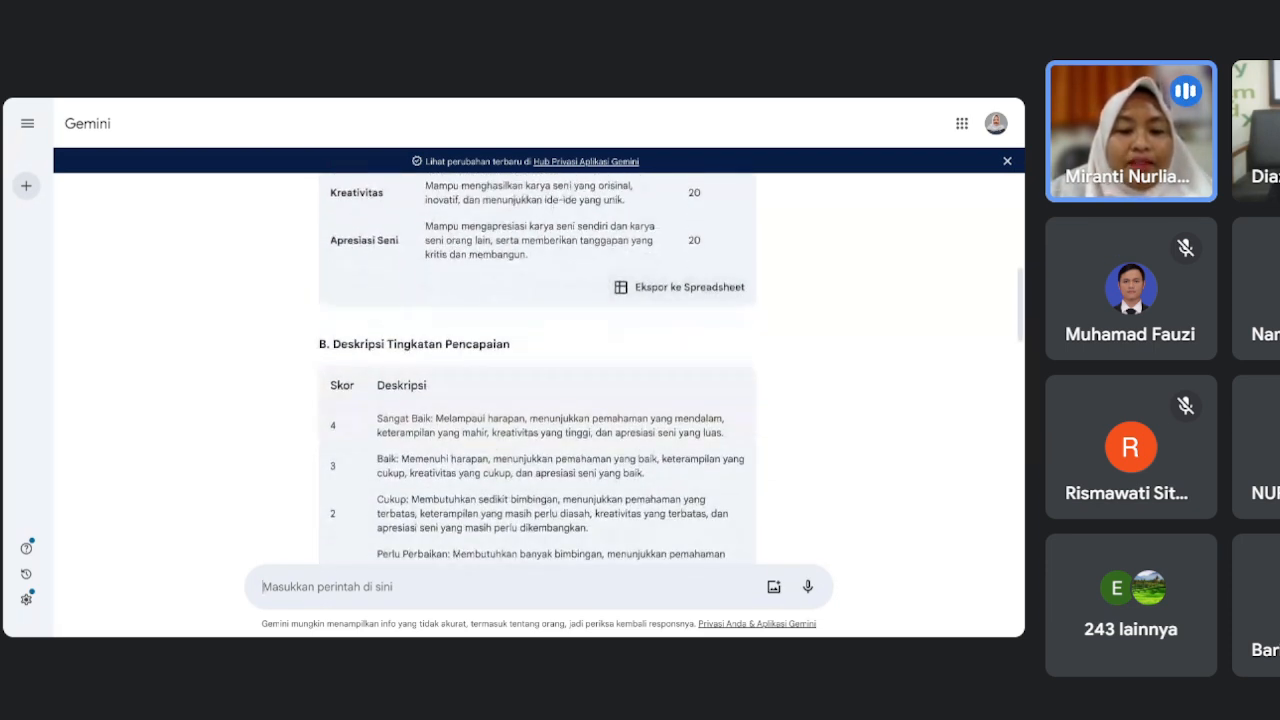
scroll(580, 450, down, 2)
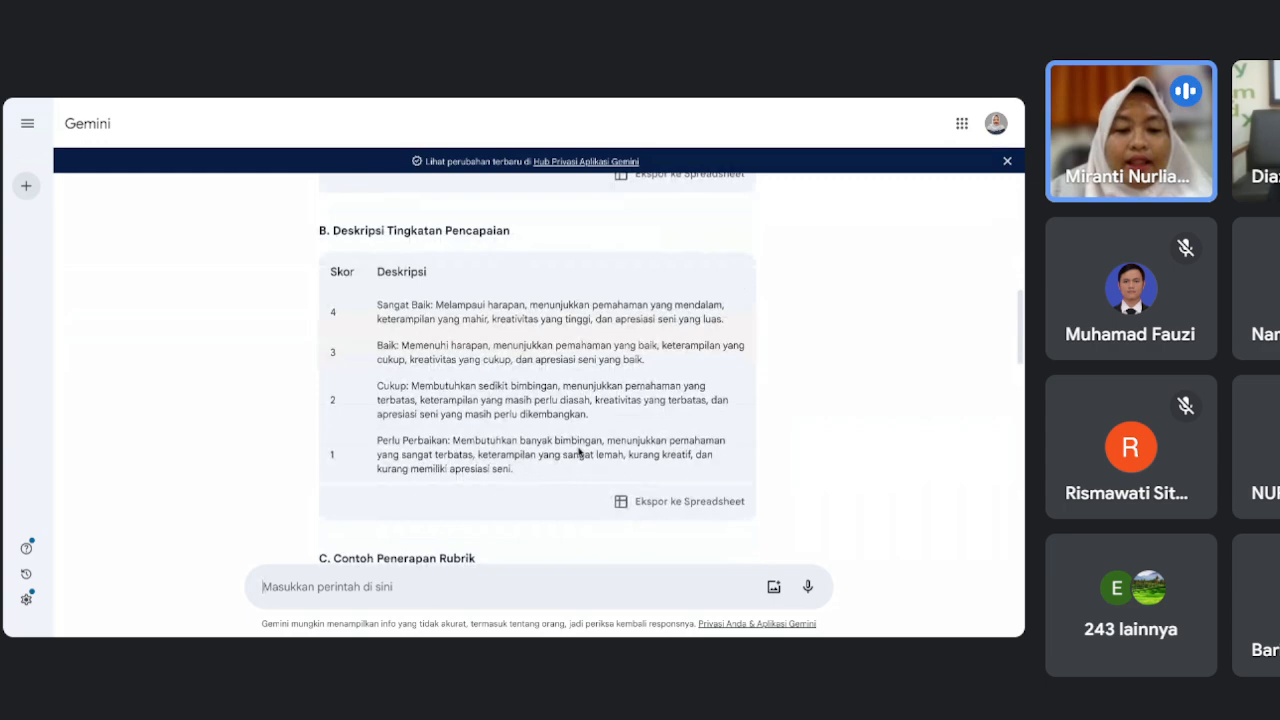
scroll(578, 453, down, 5)
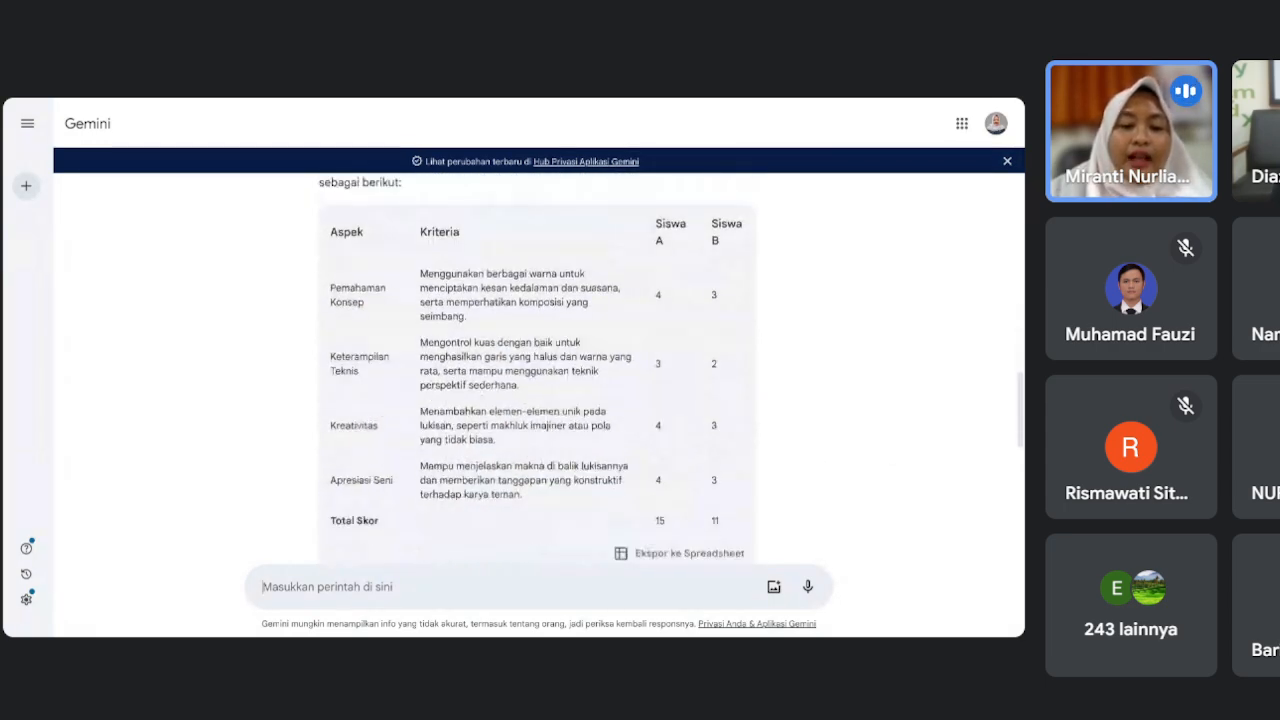
scroll(540, 370, down, 6)
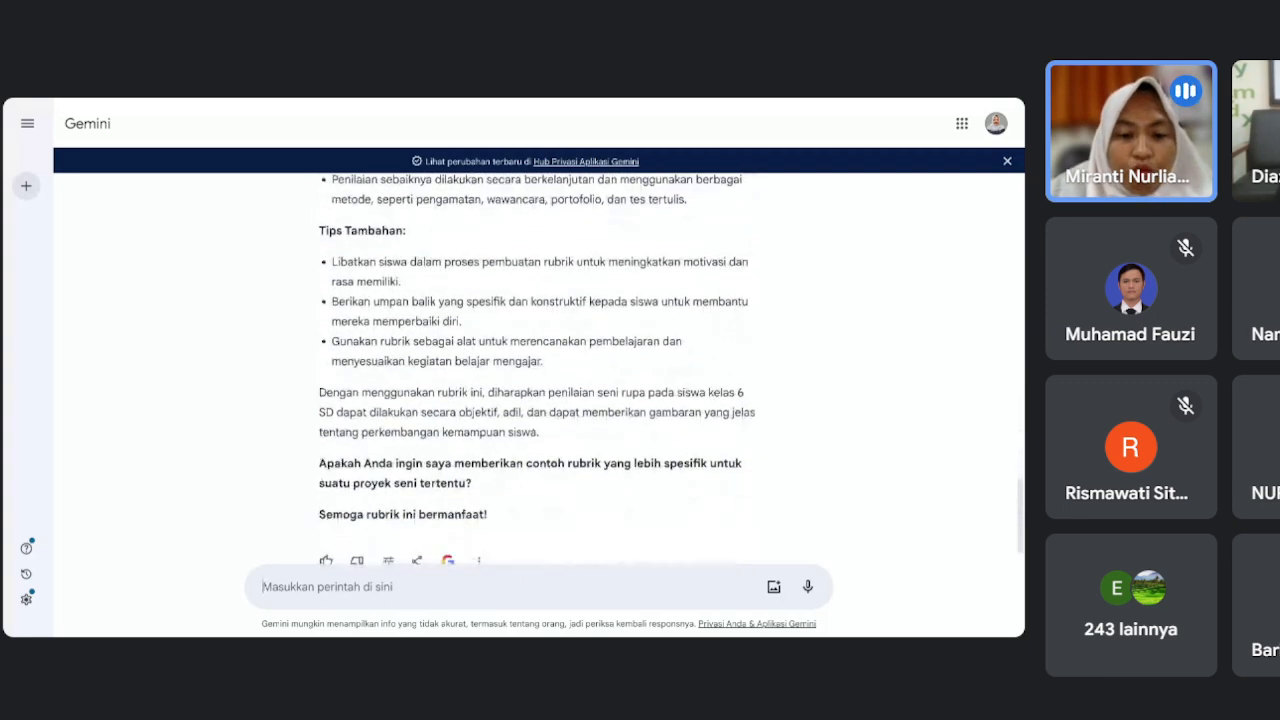
scroll(517, 243, up, 1)
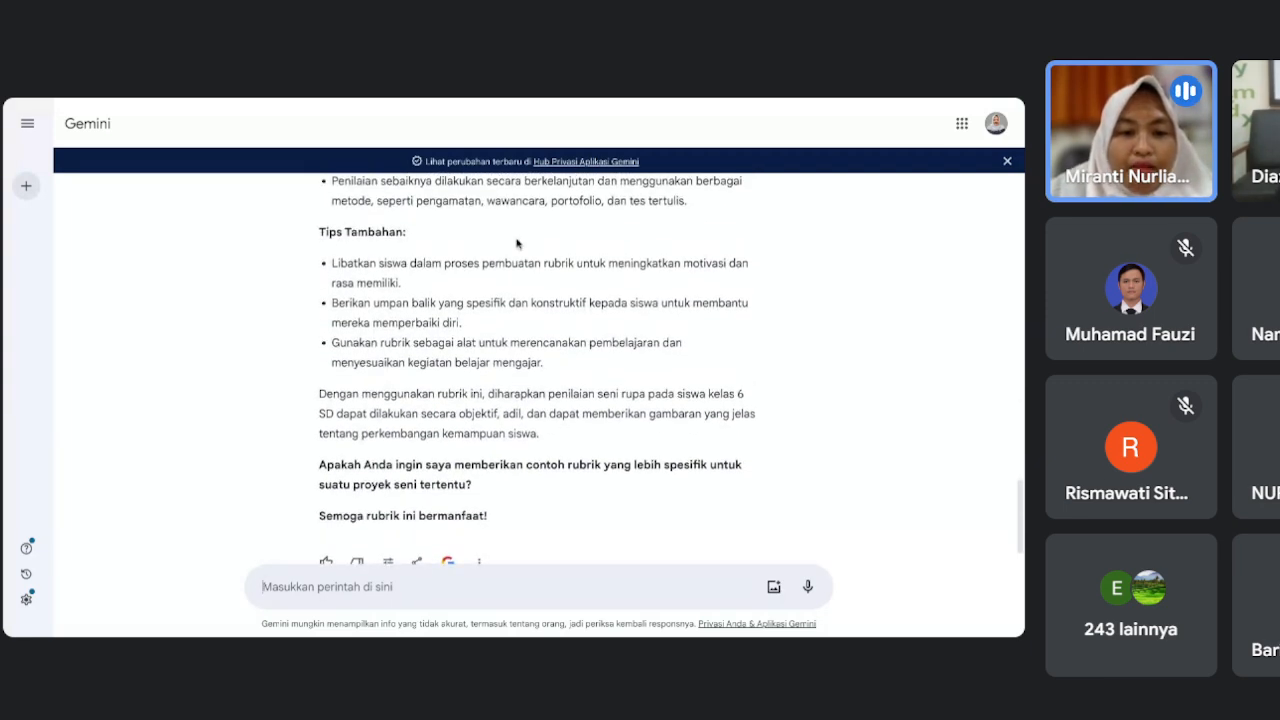
scroll(519, 262, up, 3)
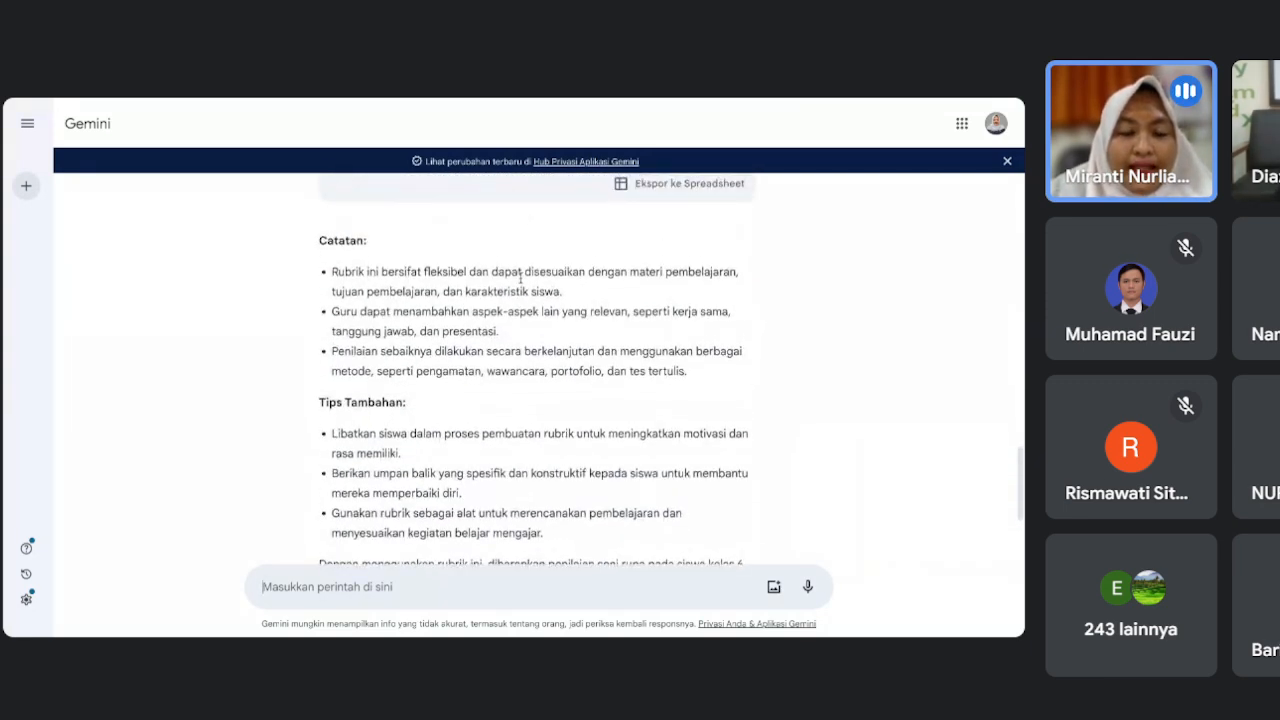
scroll(540, 370, down, 3)
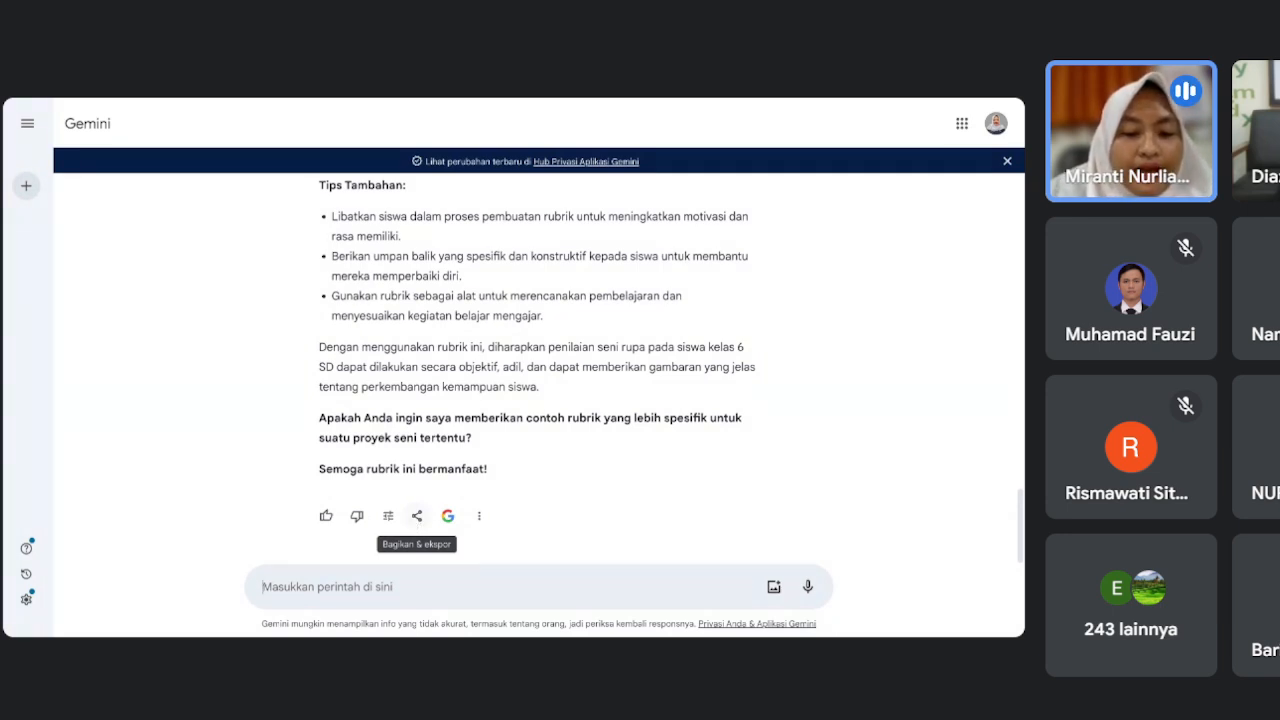
Export the seni rupa rubric response to a new Google Docs document with Ekspor ke Dokumen.
click(417, 515)
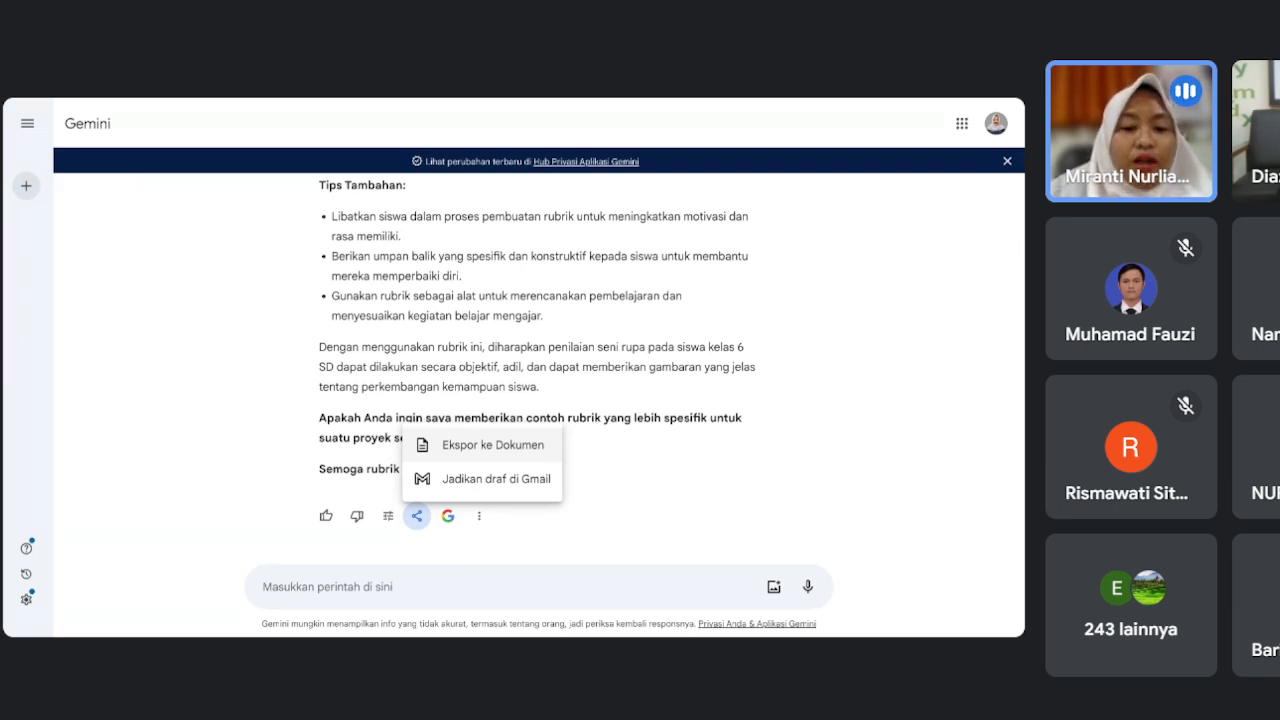
click(480, 445)
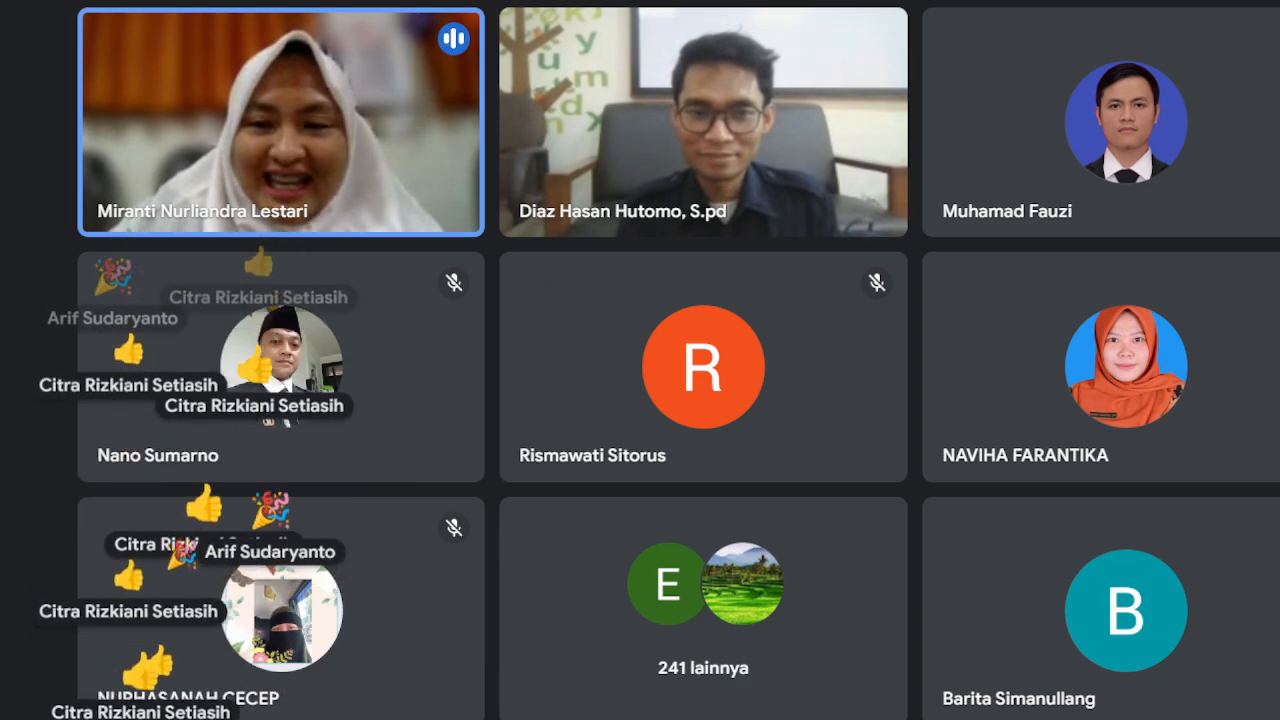
Bring the shared Gemini screen back into view in the Meet layout.
mouse_move(1127, 122)
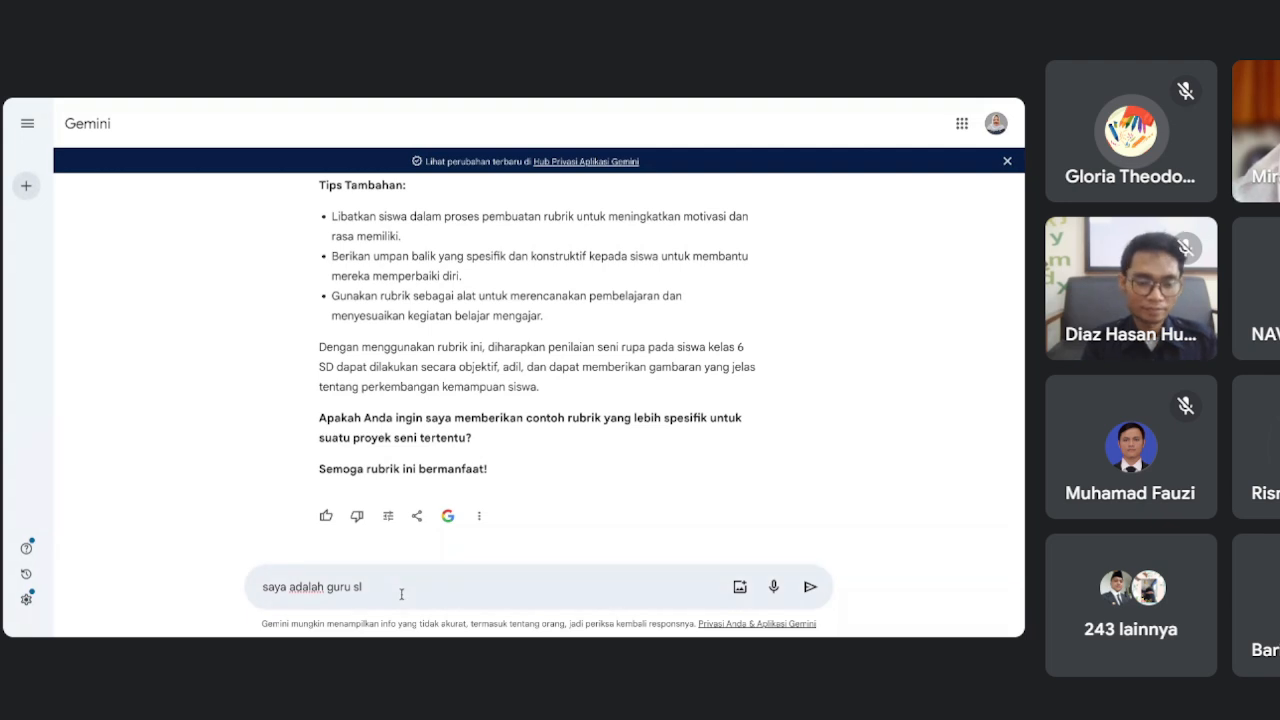
Finish and submit the prompt 'saya adalah guru slb, buatlah modul ajar tentang goalball'.
text(, buatlah modul ajar tentang goa)
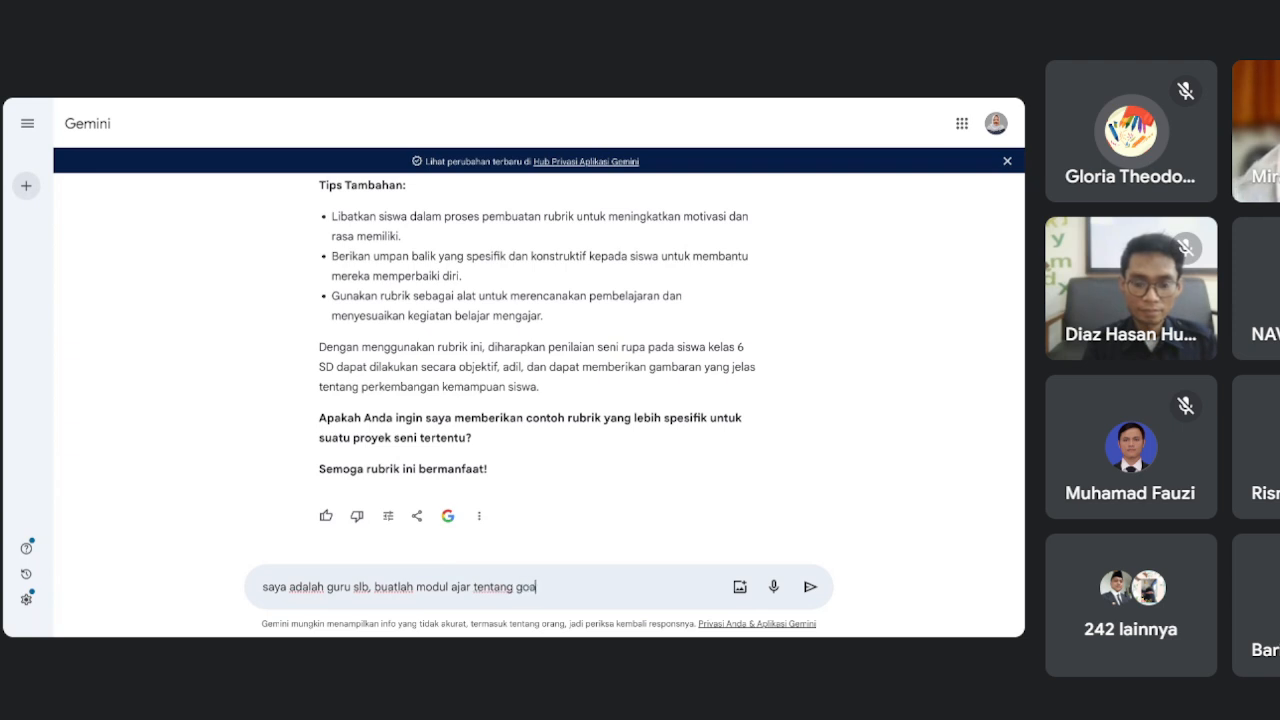
text(lb)
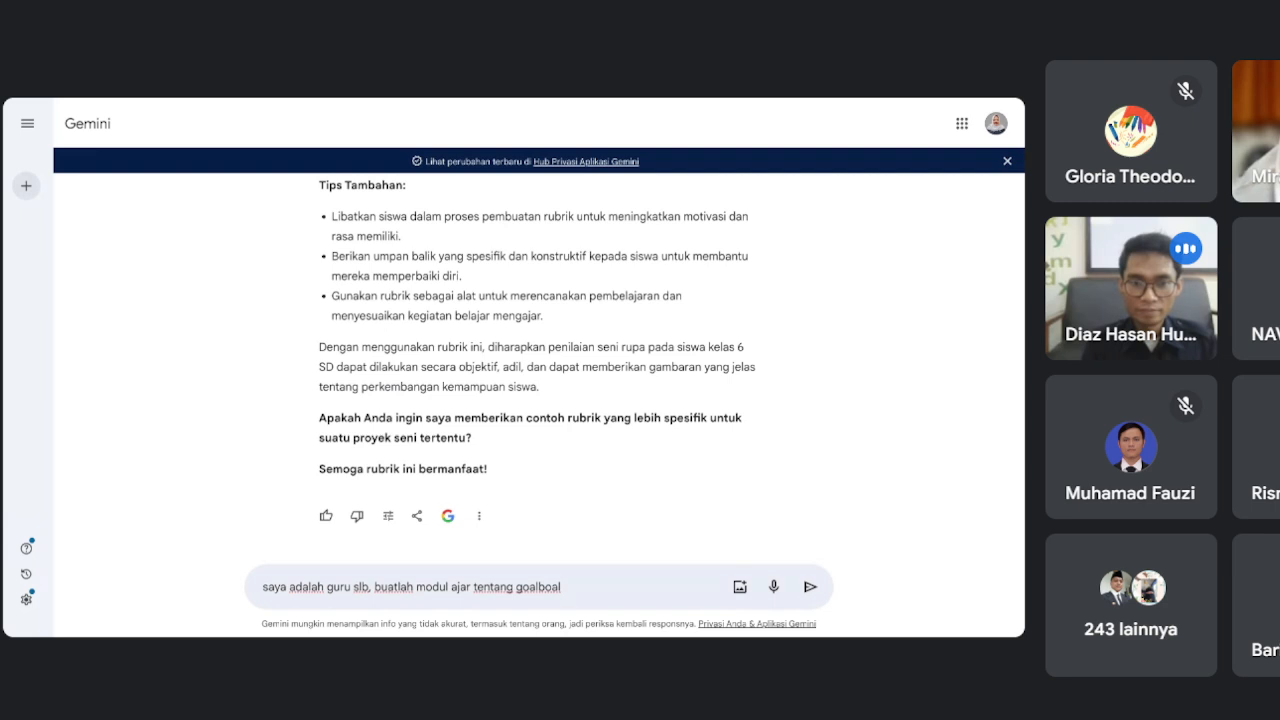
text(all)
key(Return)
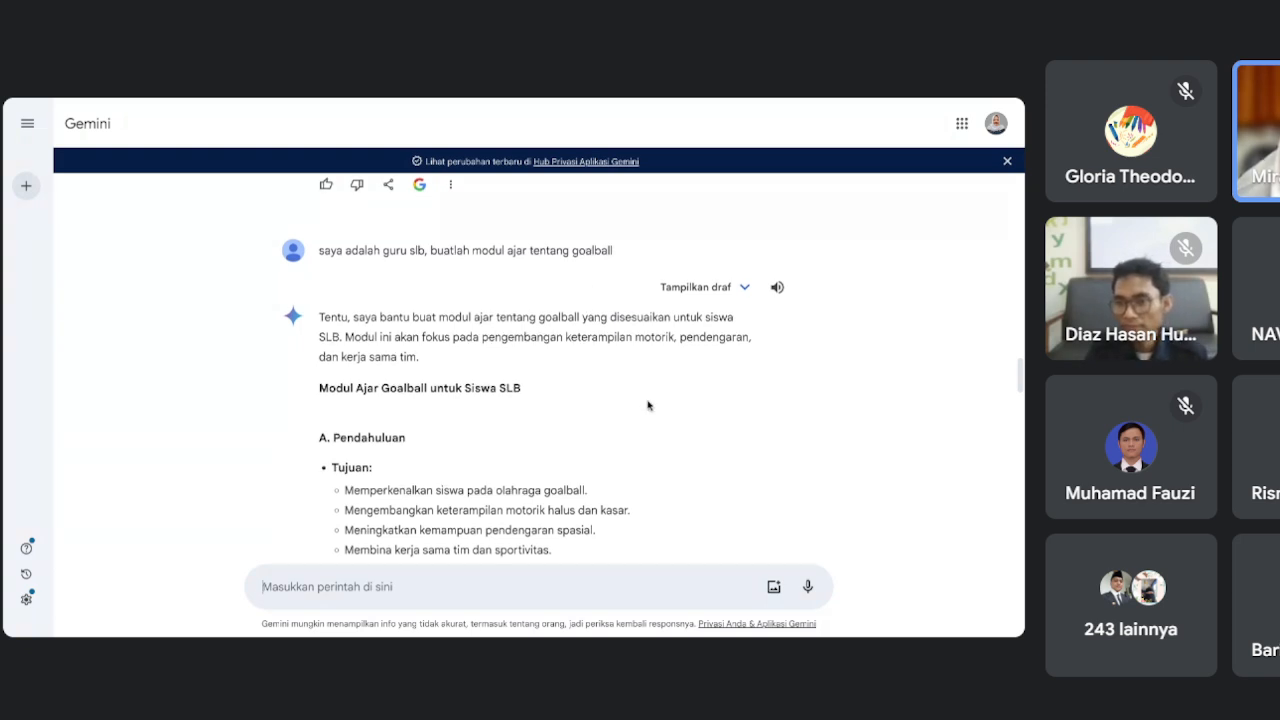
Scroll the goalball module response down to the C. Metode Pembelajaran and D. Penilaian sections.
scroll(648, 404, down, 1)
scroll(648, 404, down, 1)
click(263, 587)
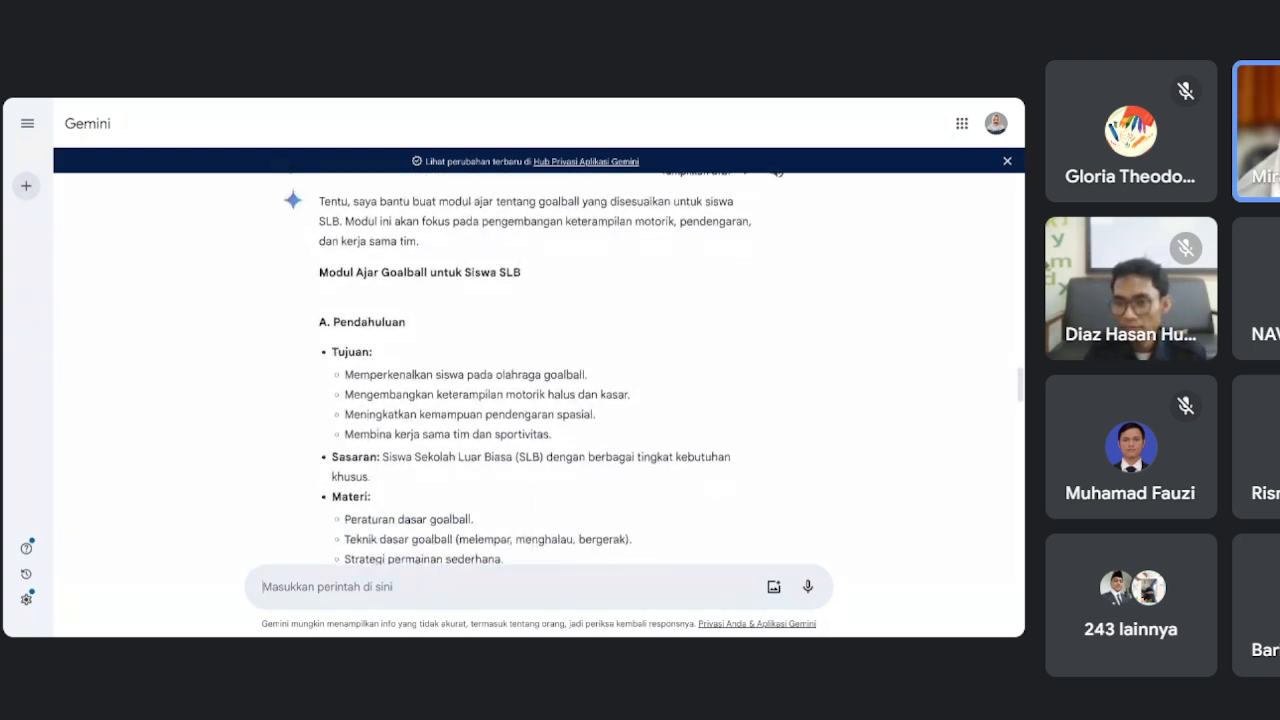
scroll(533, 370, down, 2)
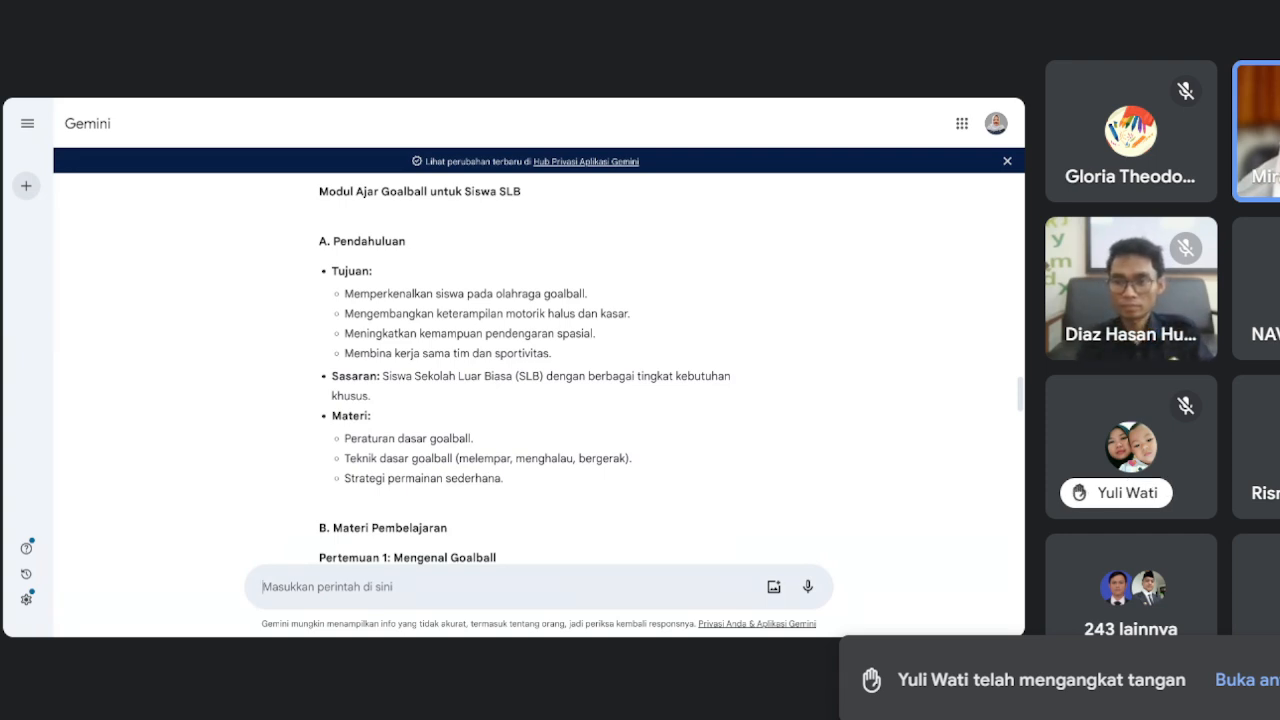
scroll(525, 370, down, 2)
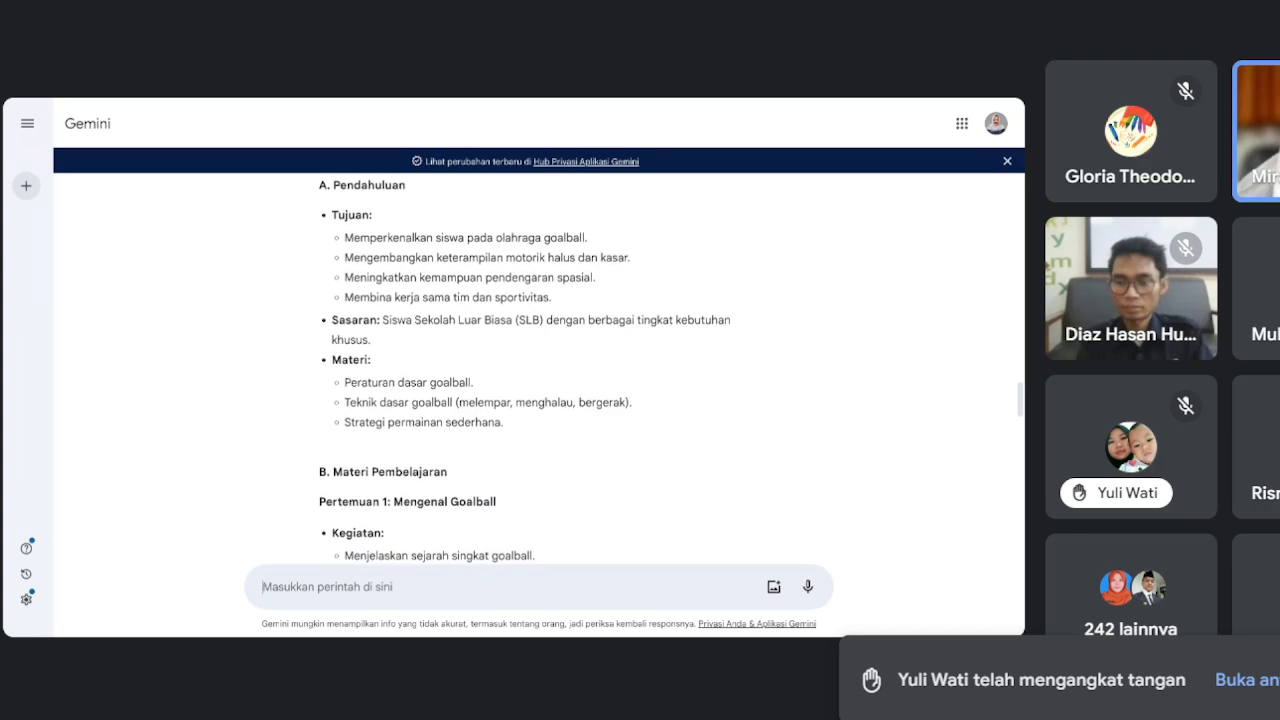
scroll(525, 370, up, 1)
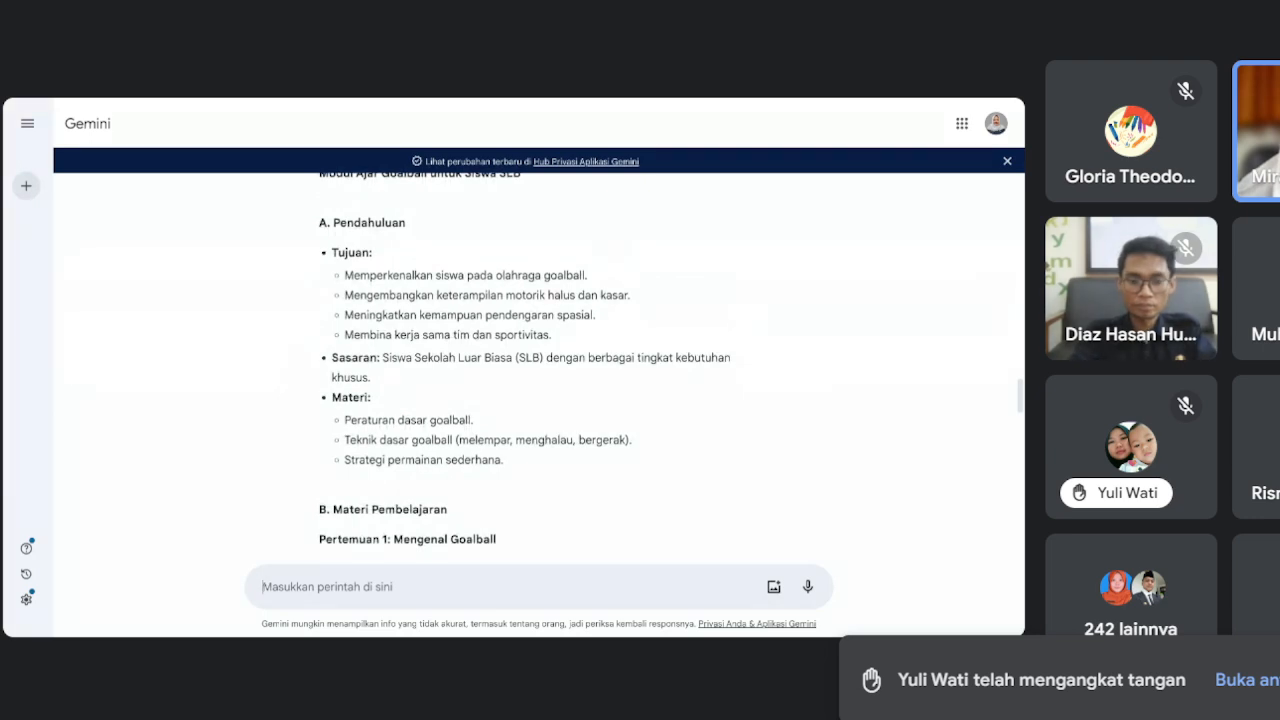
scroll(525, 370, down, 3)
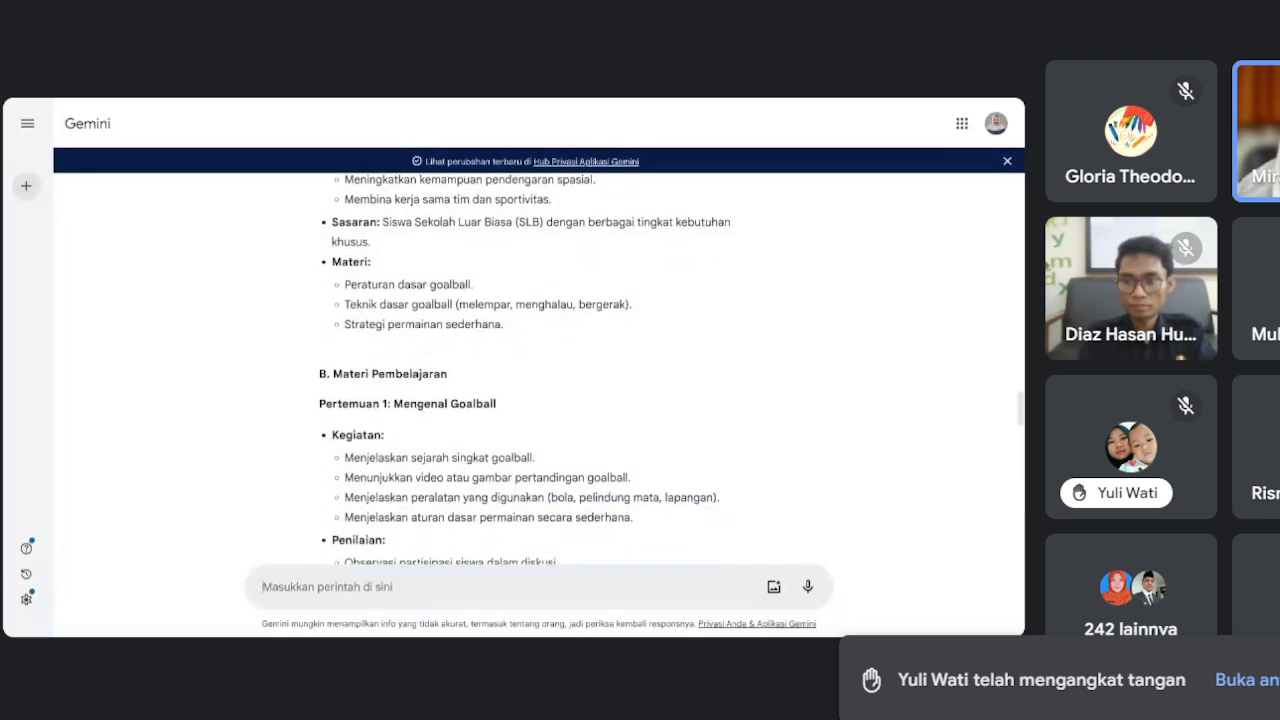
scroll(525, 370, down, 3)
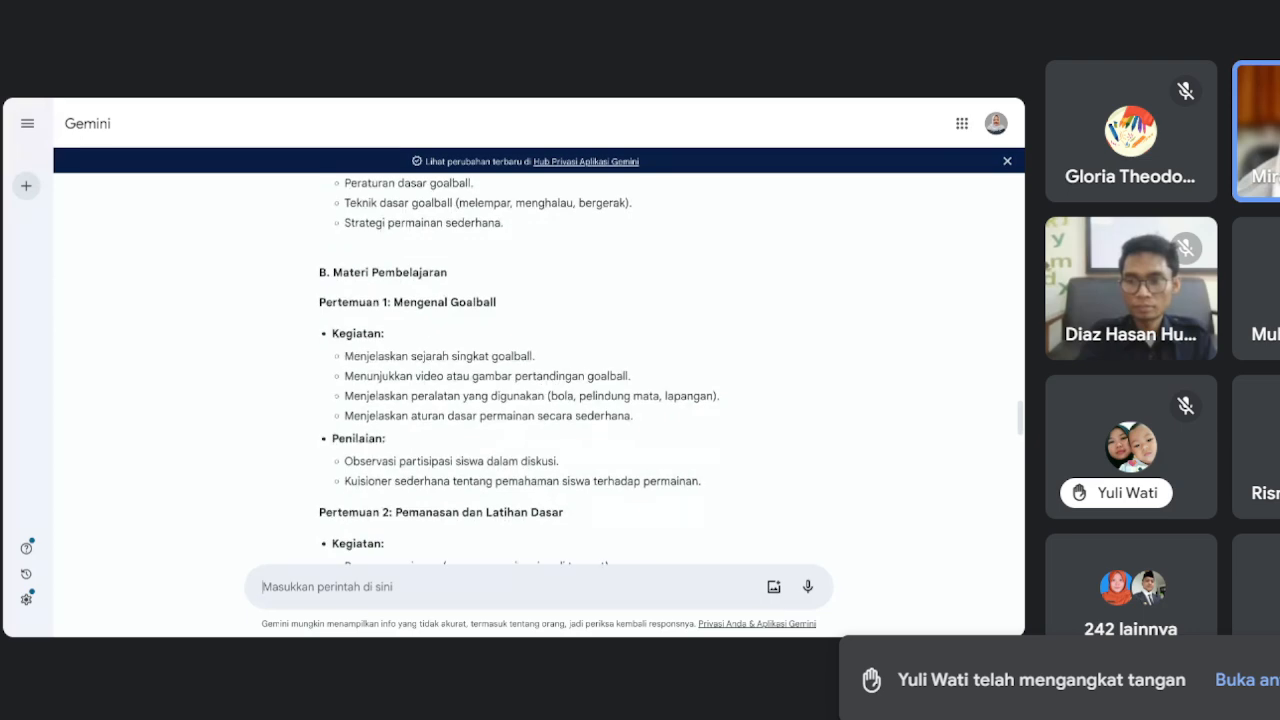
scroll(525, 370, down, 3)
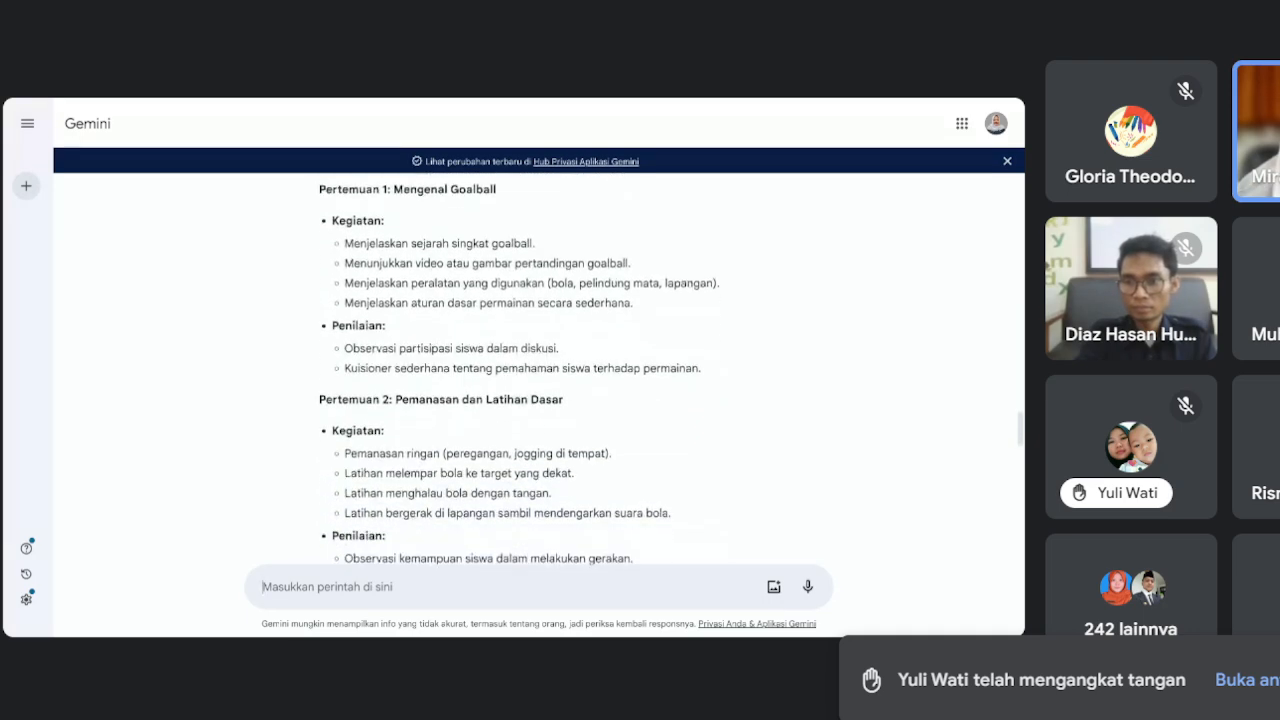
scroll(525, 370, down, 2)
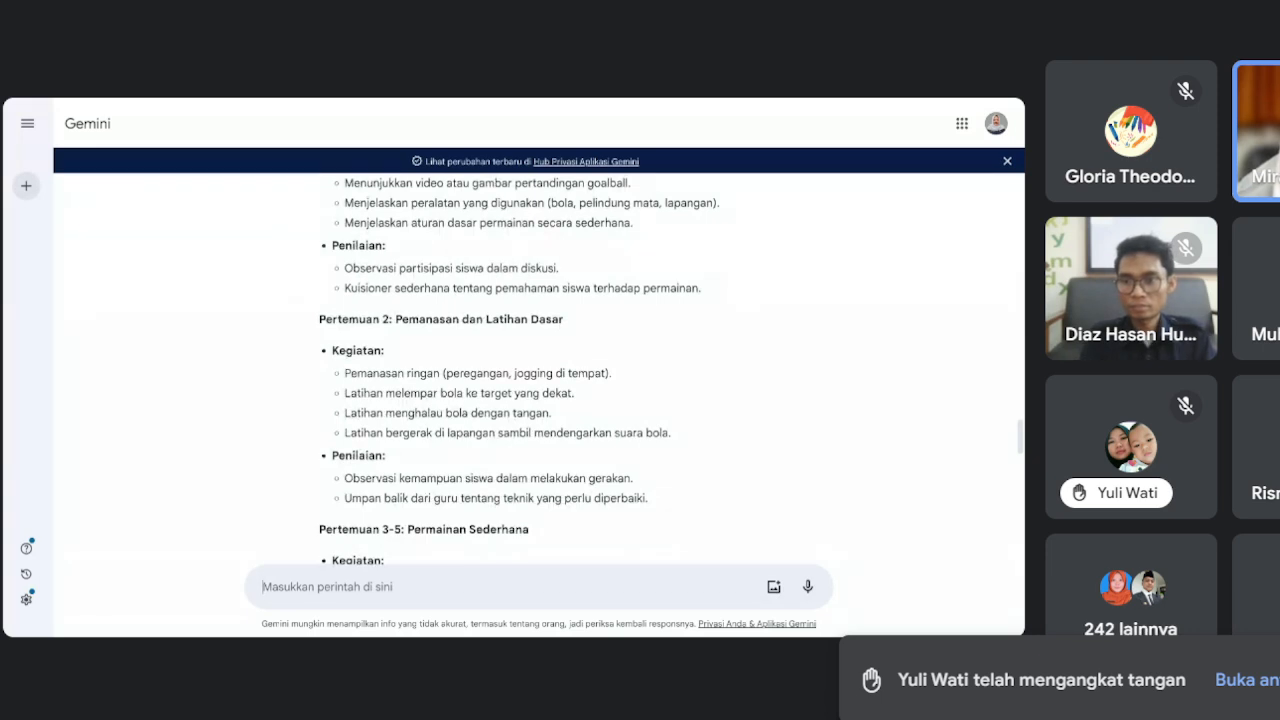
scroll(535, 370, down, 5)
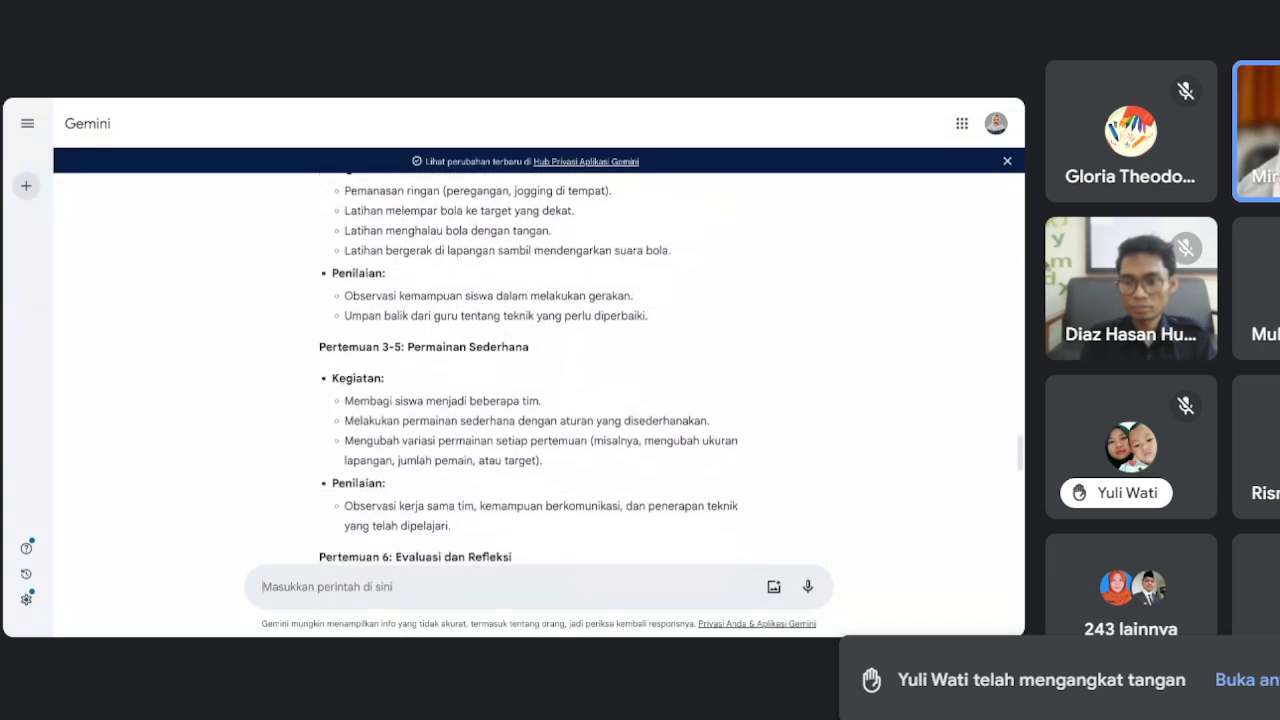
scroll(535, 370, down, 5)
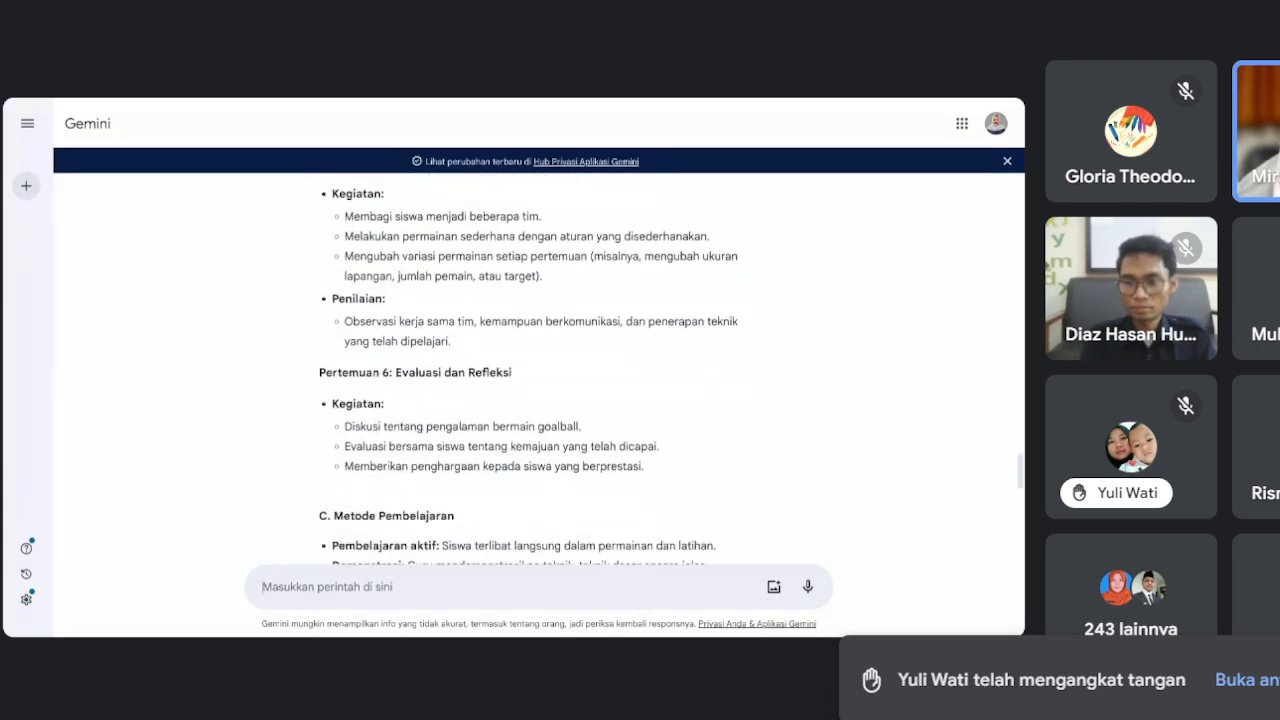
scroll(535, 370, down, 1)
scroll(535, 370, down, 2)
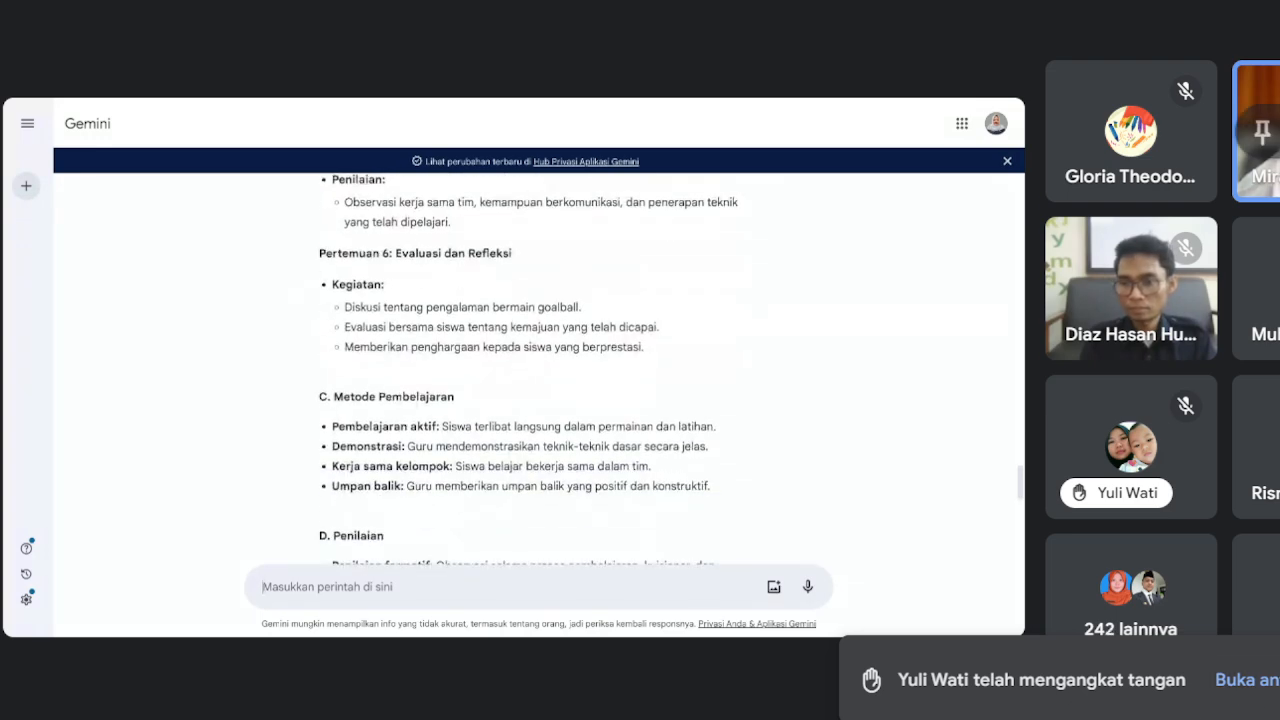
scroll(535, 370, down, 1)
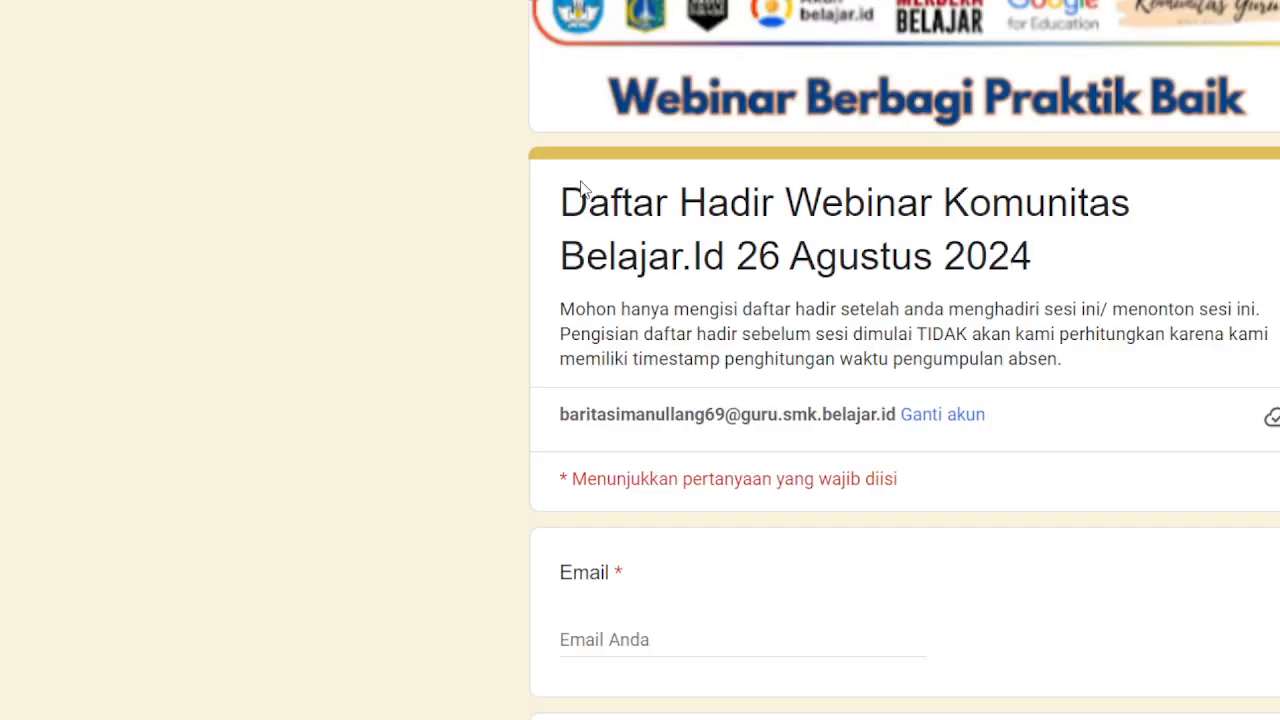
Enter the respondent's Gmail address in the attendance form's required Email field.
scroll(735, 437, down, 4)
click(652, 265)
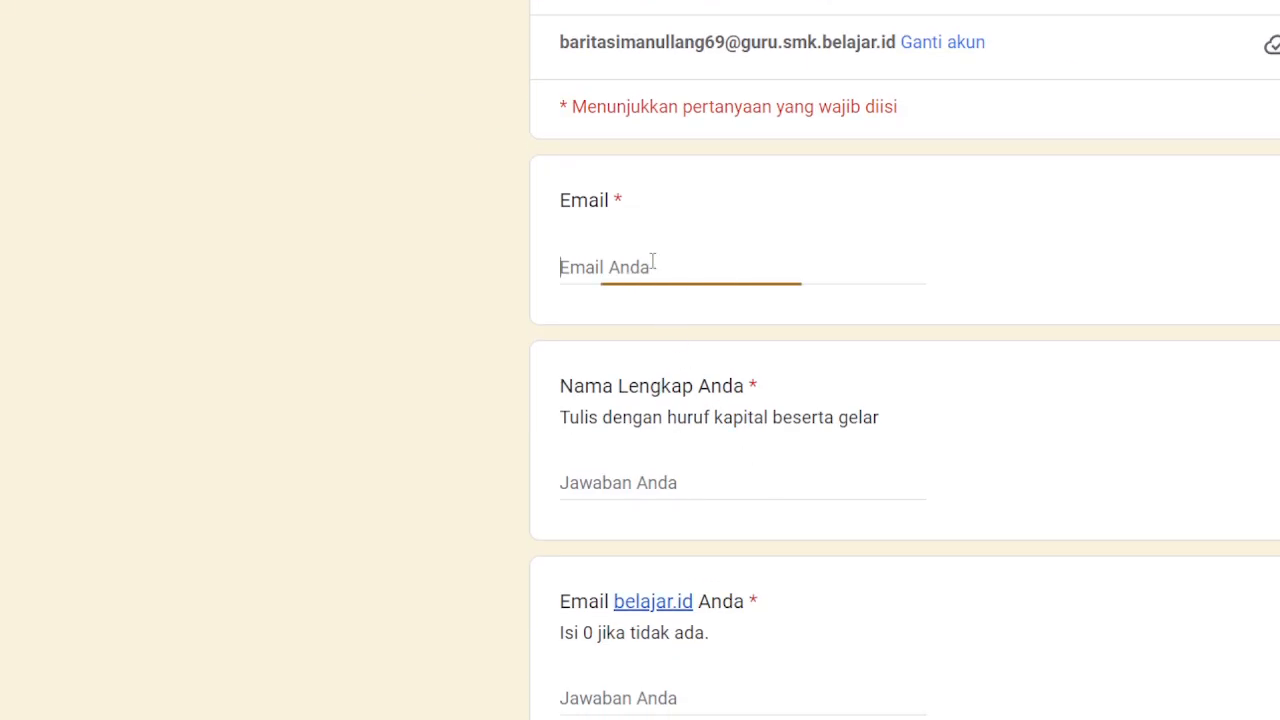
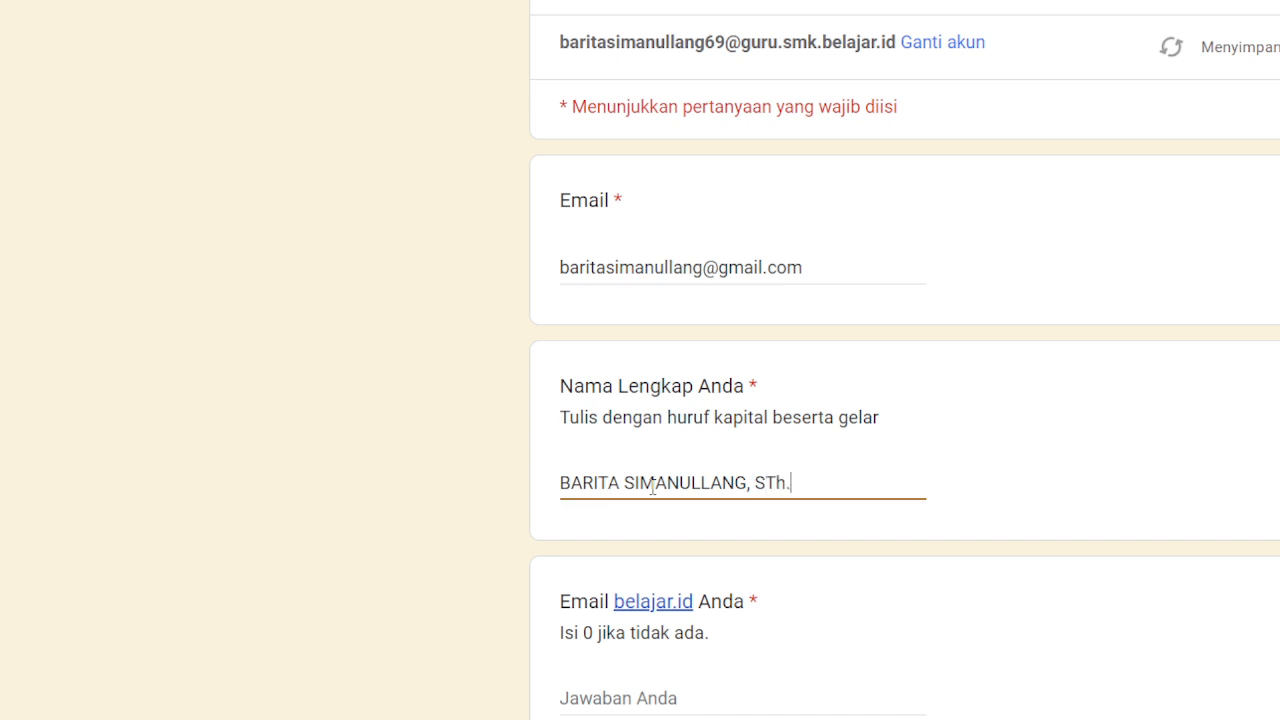
Fill in the respondent's full name and choose Guru as the Jabatan.
text(.)
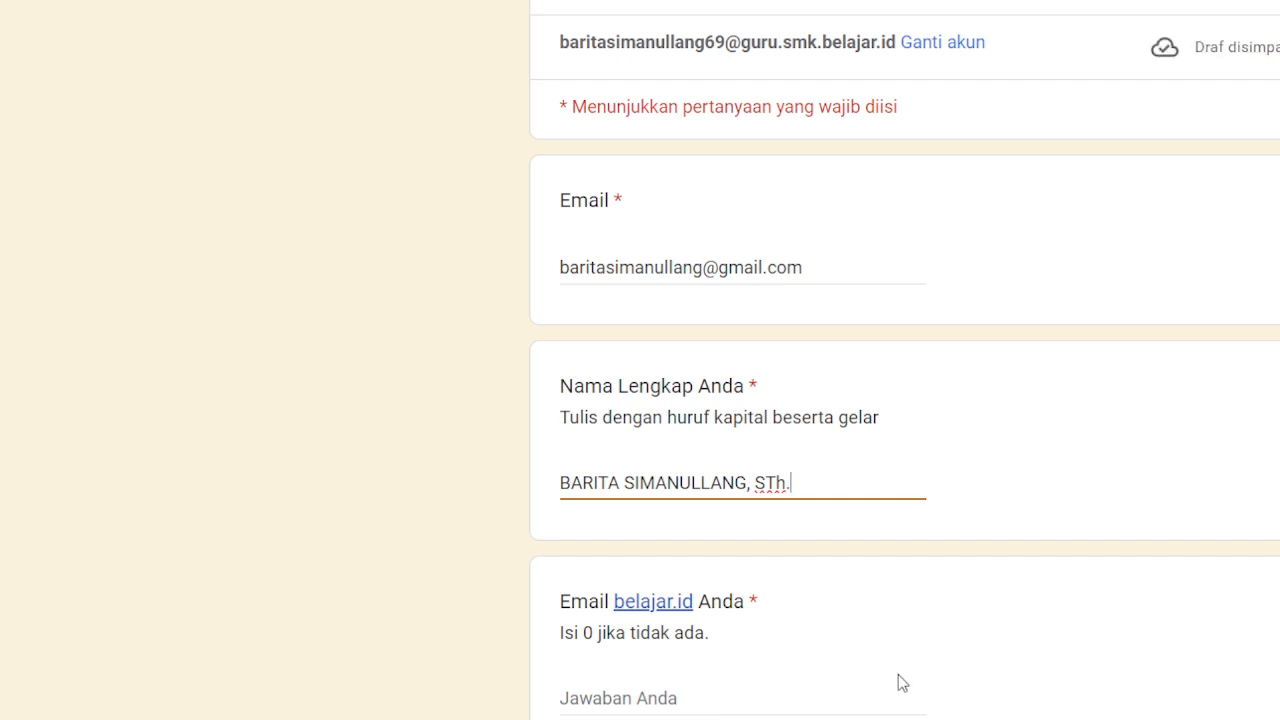
scroll(890, 684, down, 3)
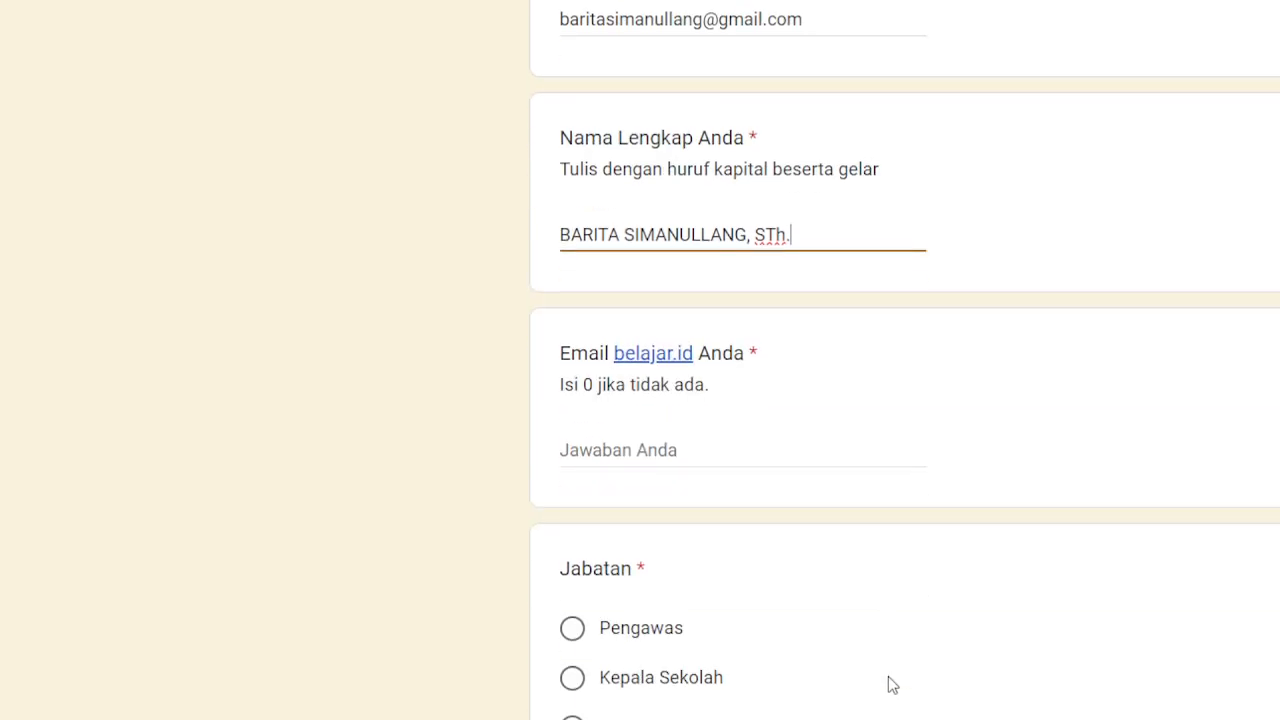
scroll(650, 630, down, 3)
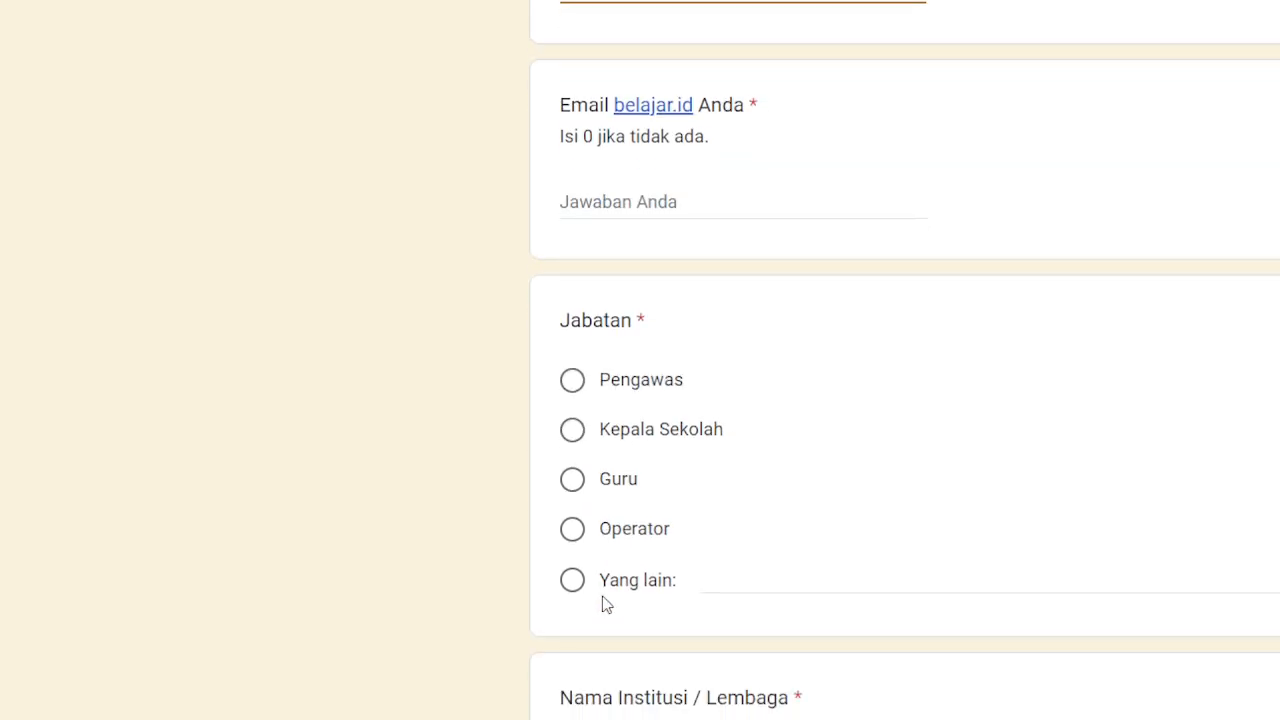
click(588, 480)
scroll(797, 362, up, 3)
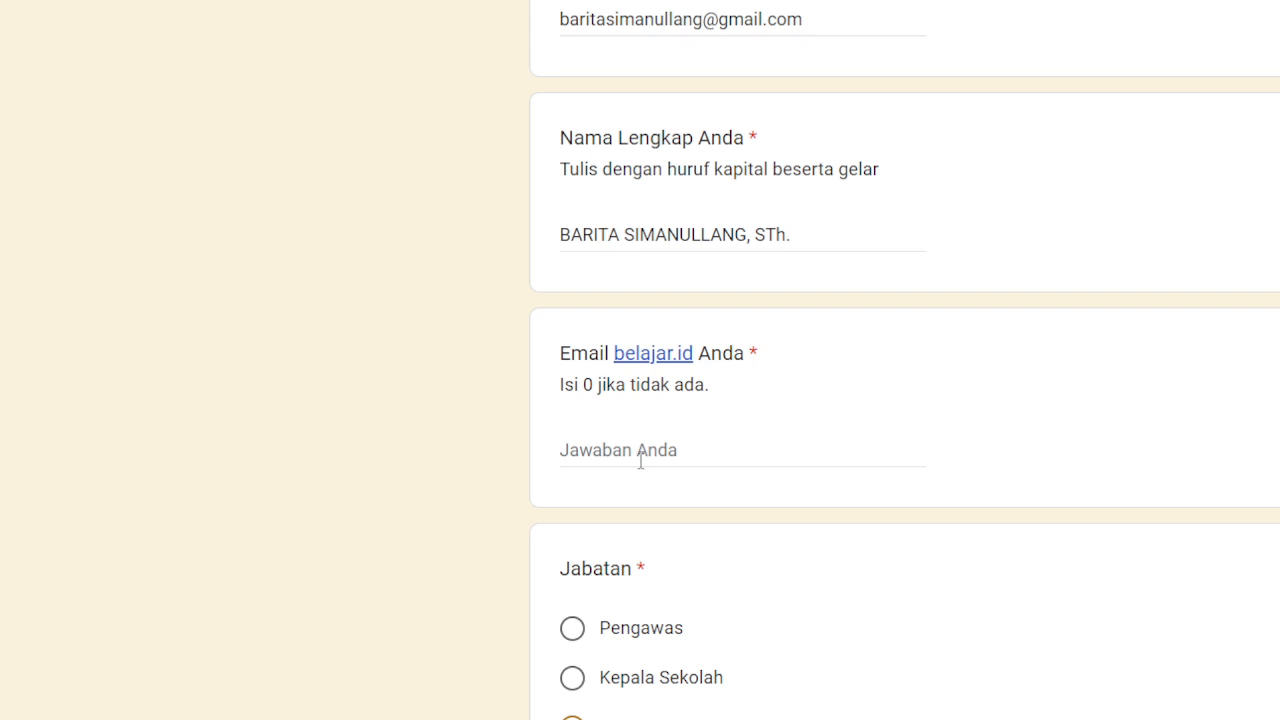
Enter the respondent's belajar.id teacher email address.
click(630, 450)
text(B)
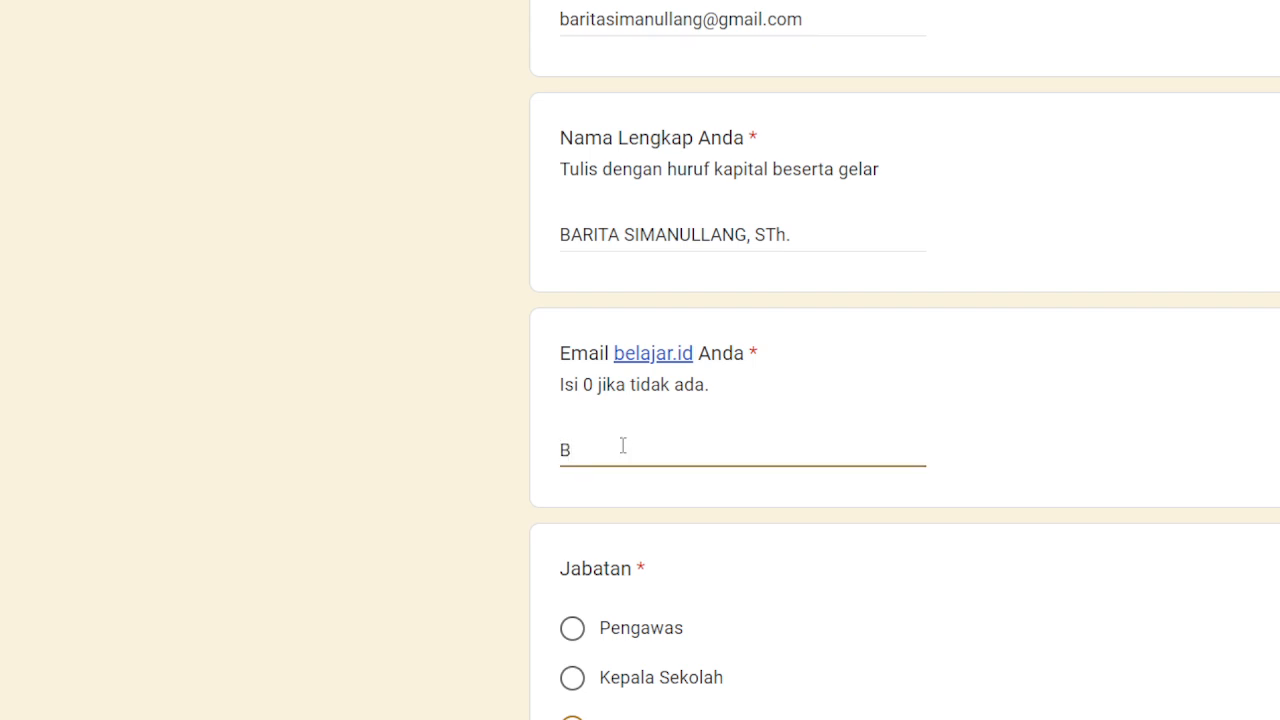
key(BackSpace)
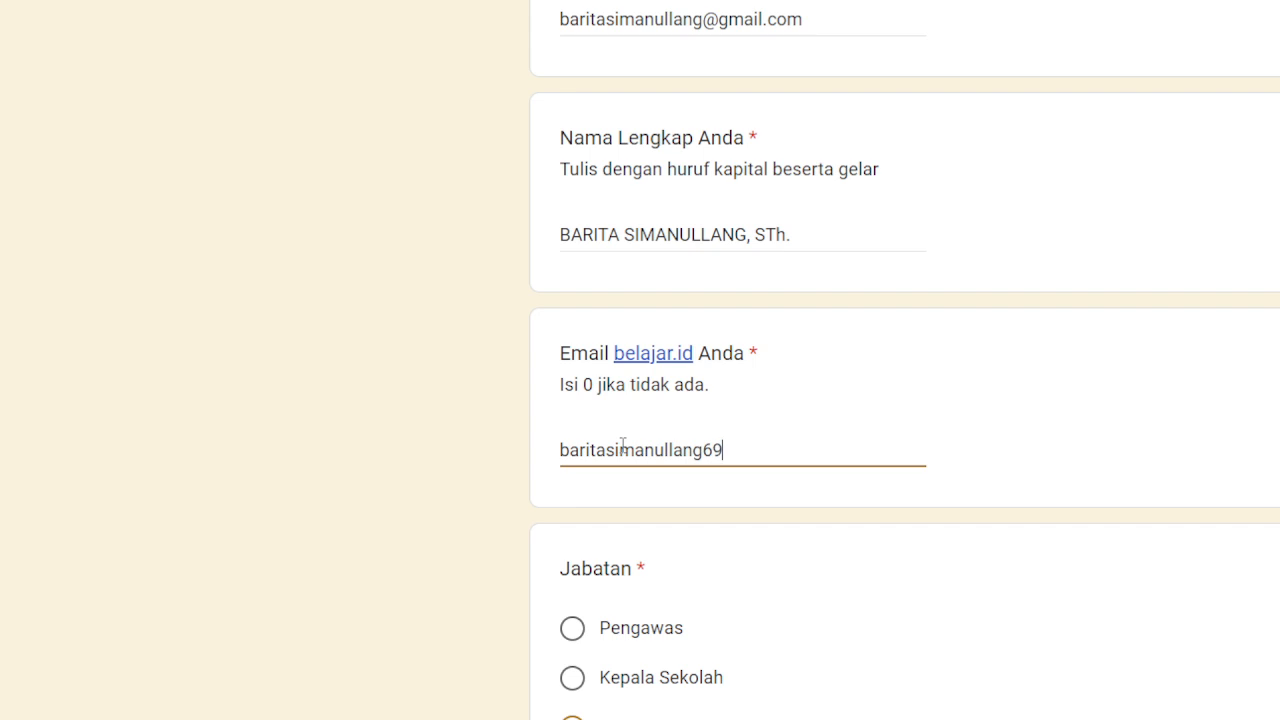
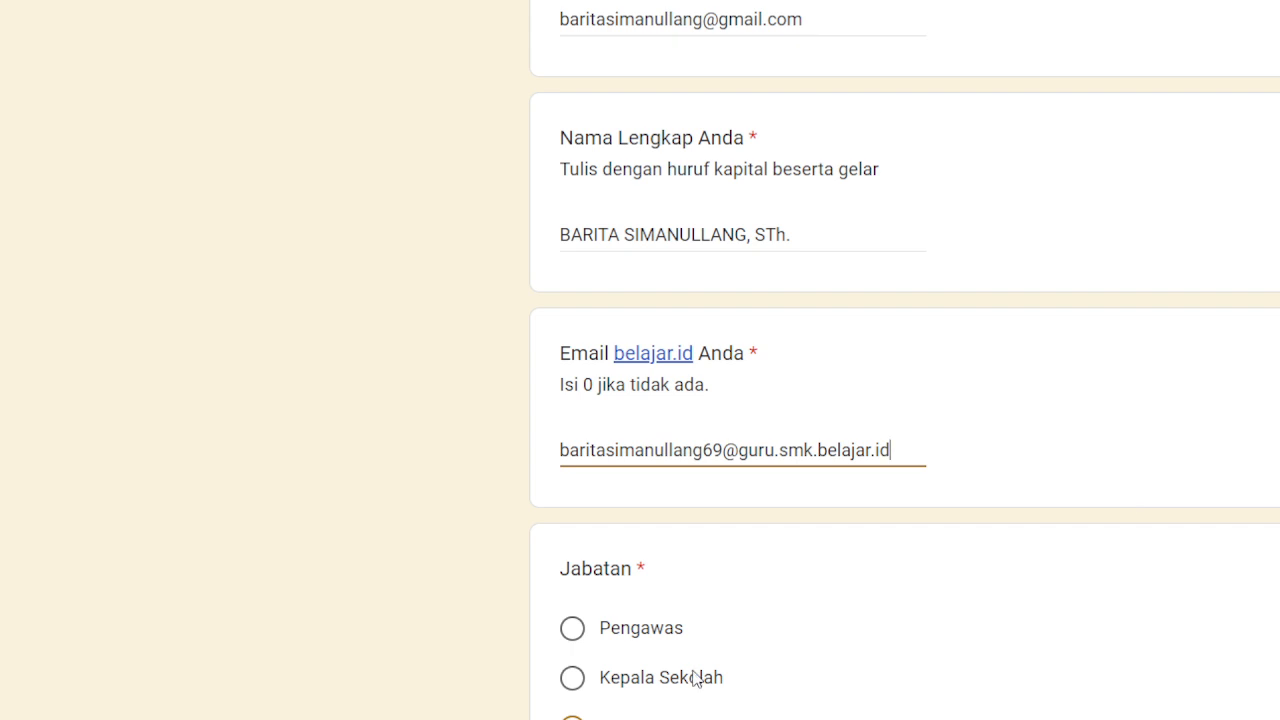
scroll(714, 700, down, 4)
Answer Nama Institusi with 'SMK N 49 NEGERI JAKARTA'.
click(692, 634)
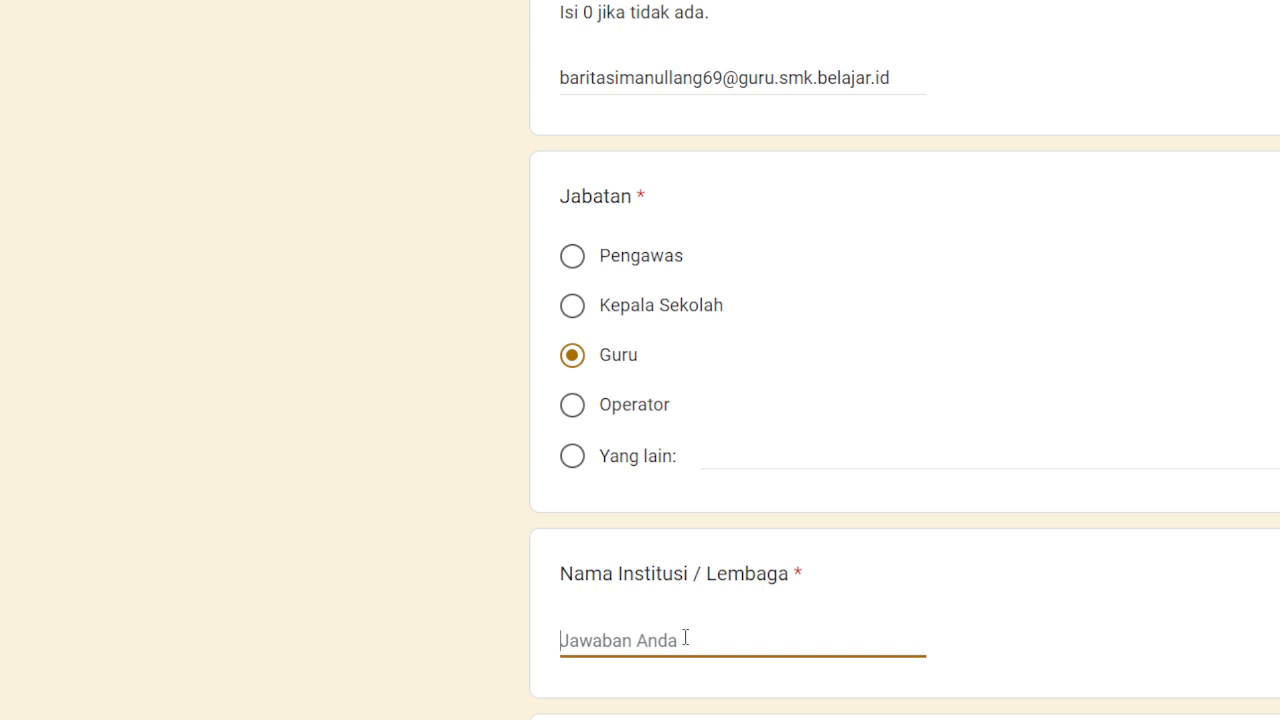
text(A)
key(BackSpace)
text(SMK)
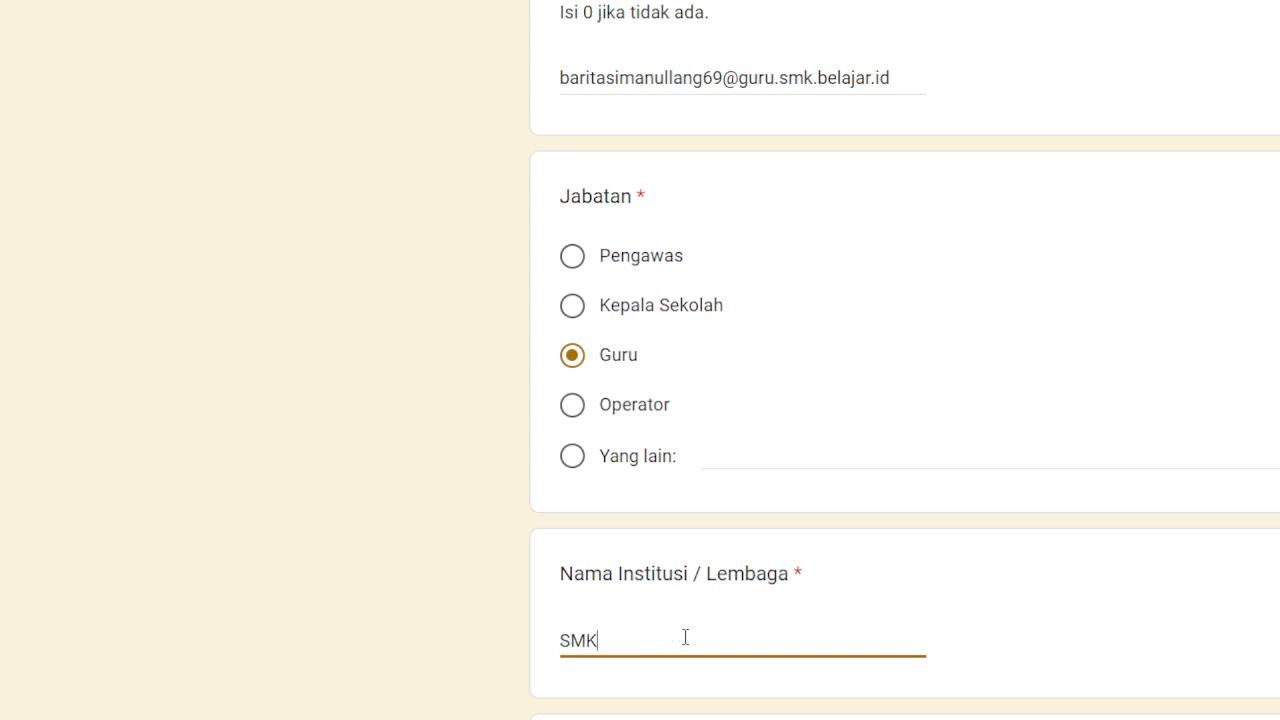
text( N 49 NEGERI JAKARTA)
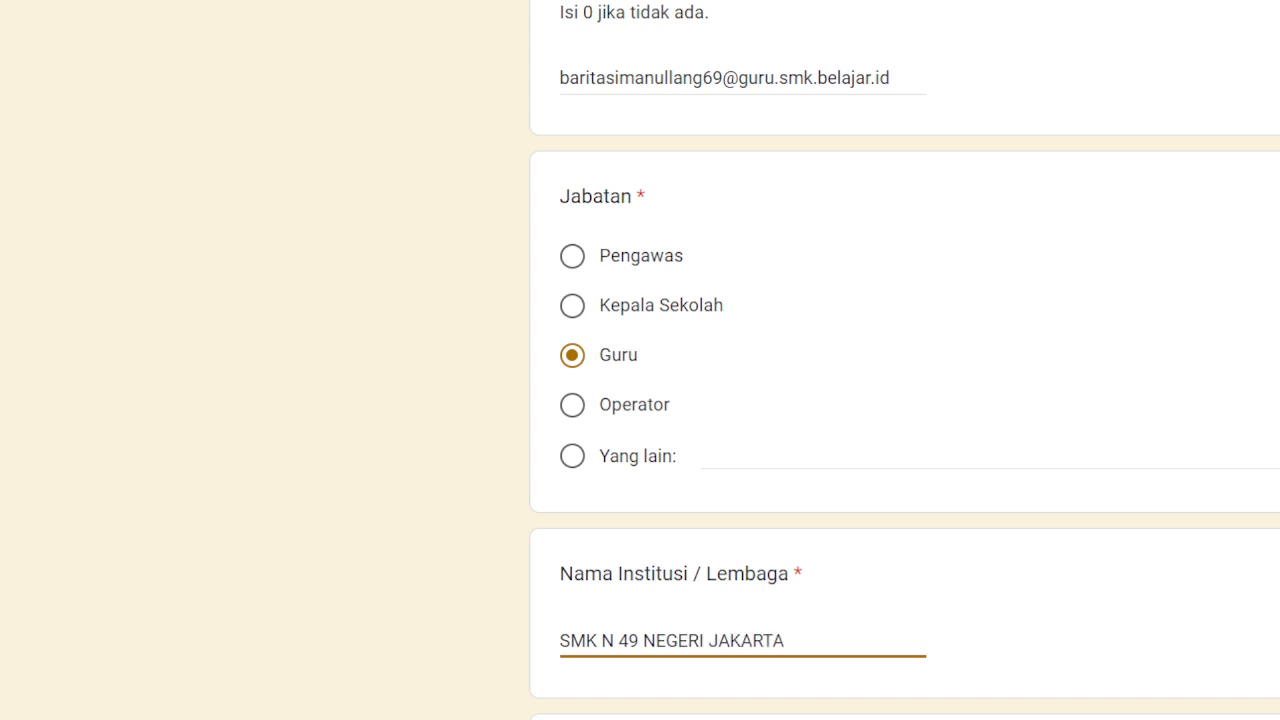
scroll(642, 590, down, 2)
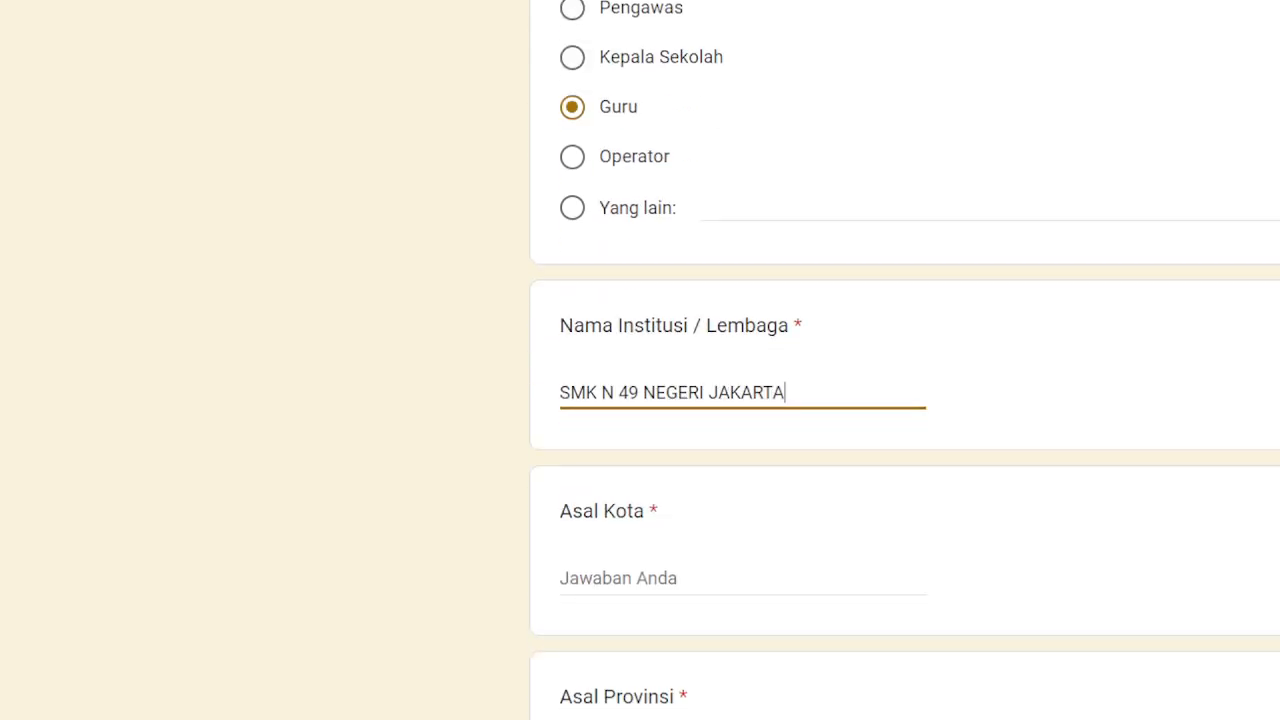
Answer Asal Kota with 'JAKARTA UTARA' and Asal Provinsi with 'DKI JAKARTA'.
click(642, 574)
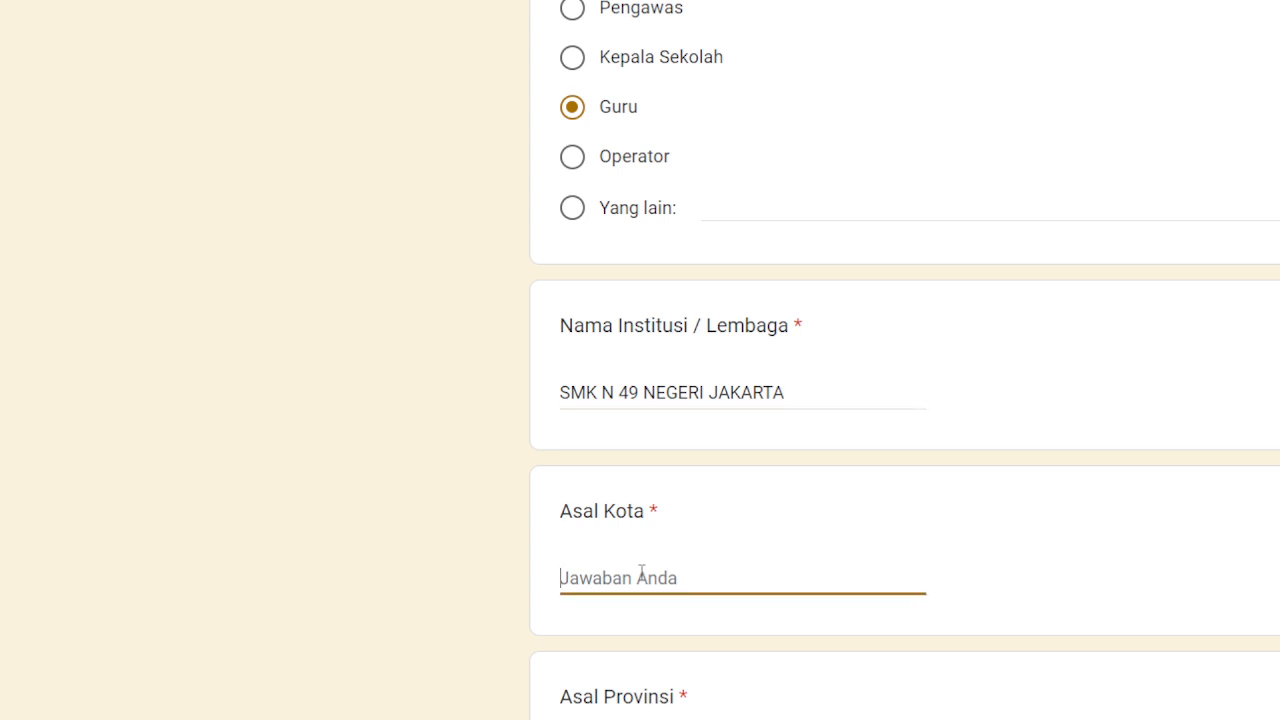
text(JAKARTA UTAAR)
key(BackSpace)
text(RA)
scroll(684, 716, down, 3)
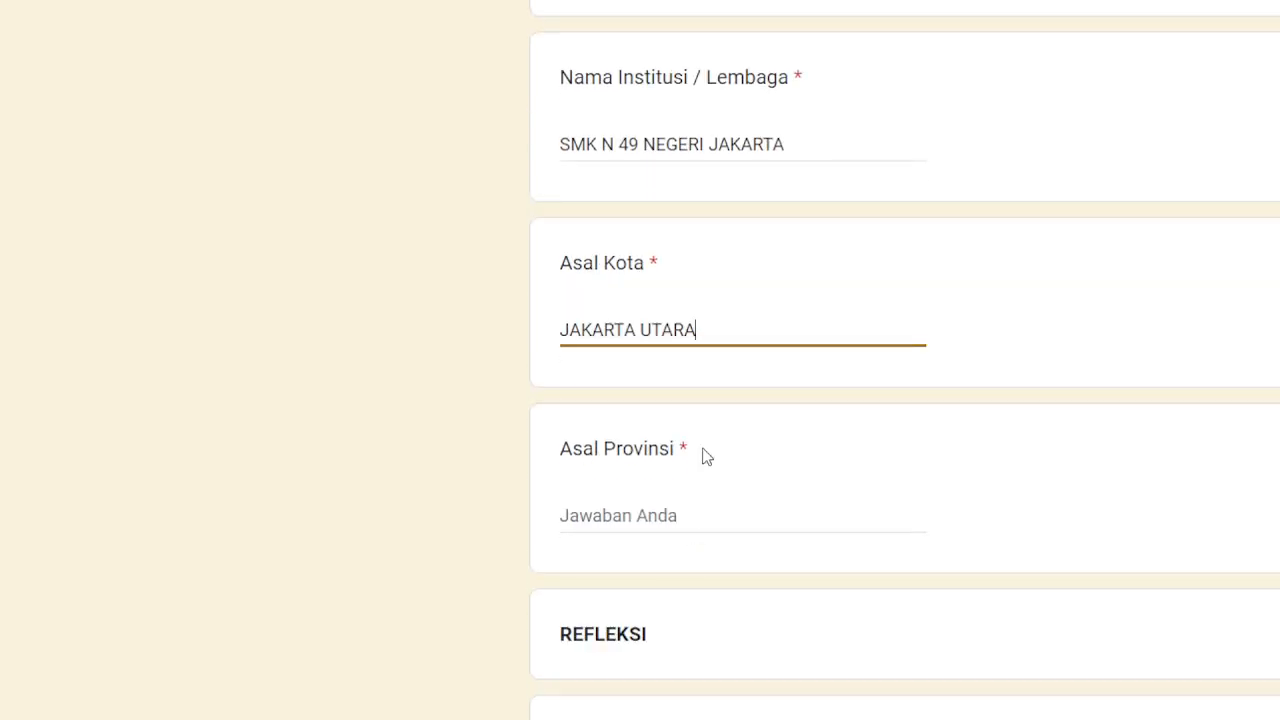
click(665, 520)
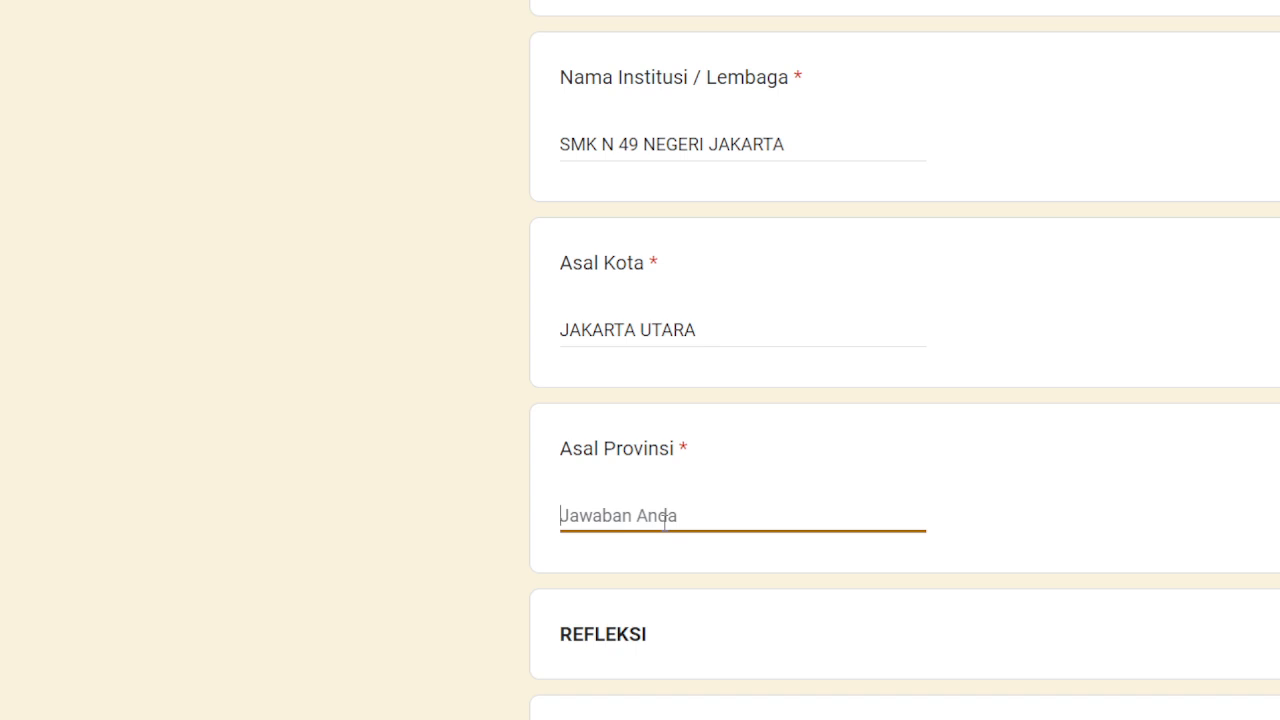
text(DKI JAKARTA)
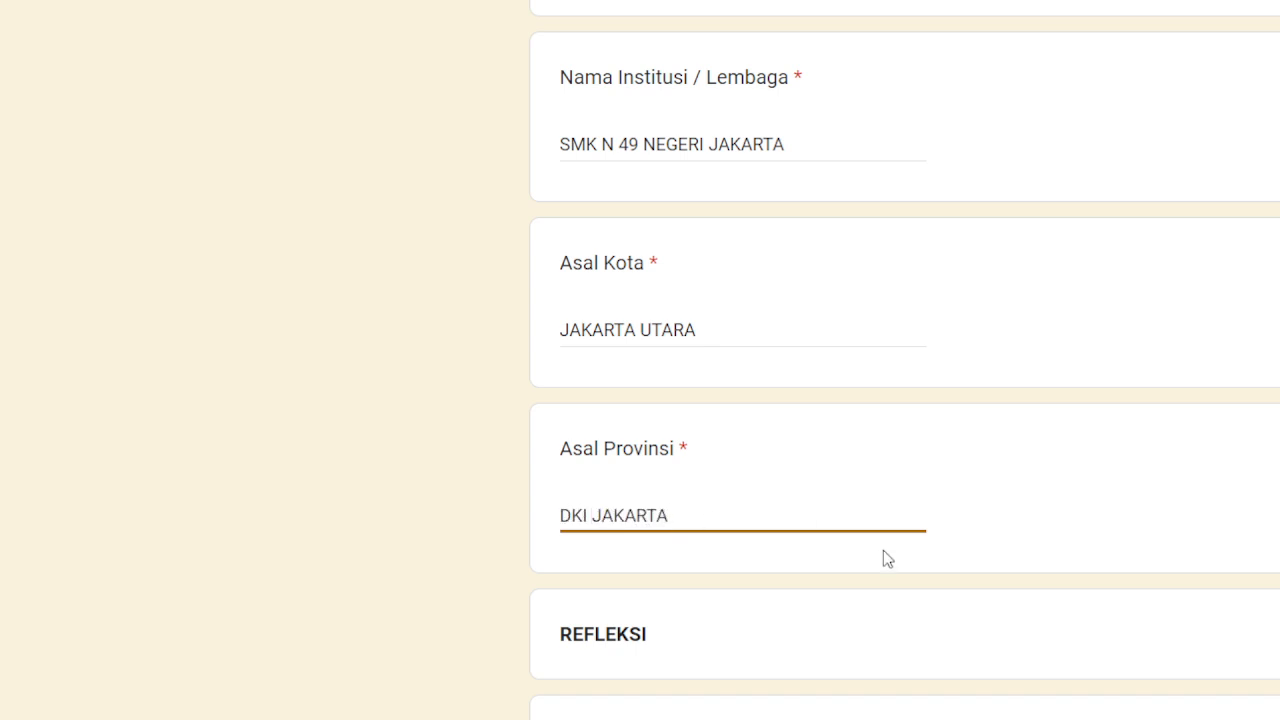
scroll(886, 557, down, 3)
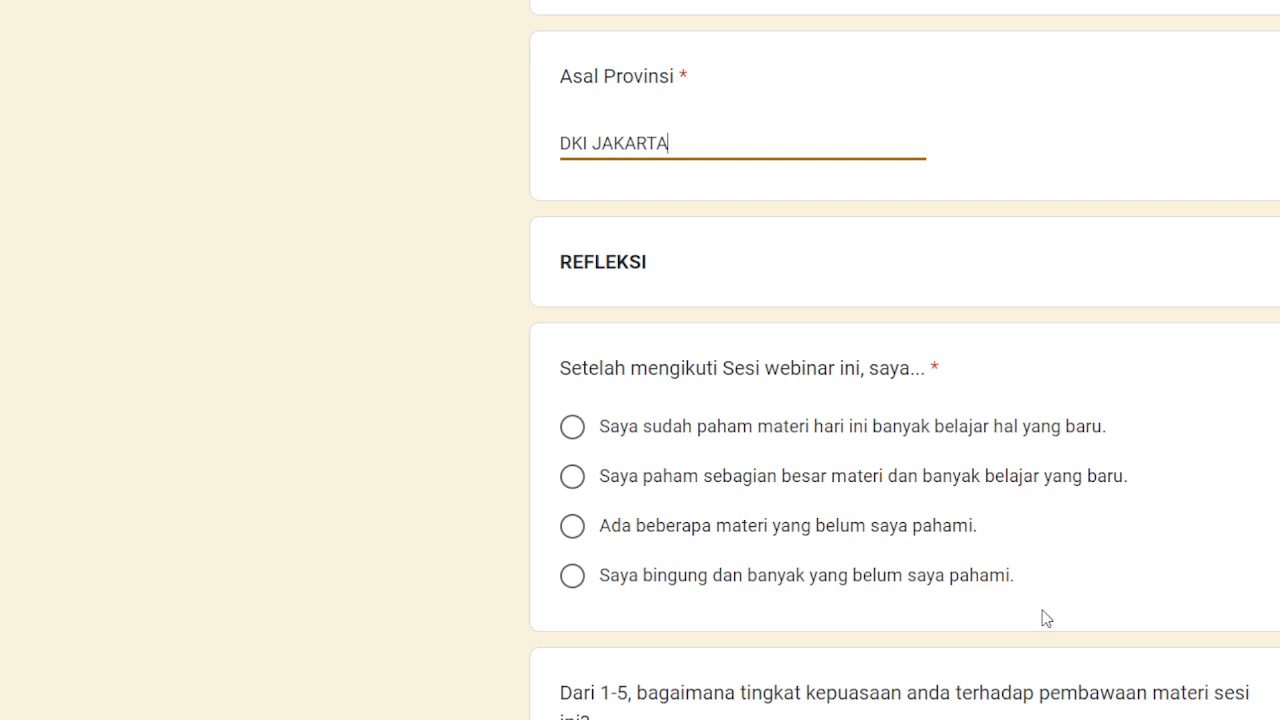
Mark the material as understood and new, and rate delivery, relevance and recommendation all 4.
click(572, 427)
scroll(1012, 561, down, 3)
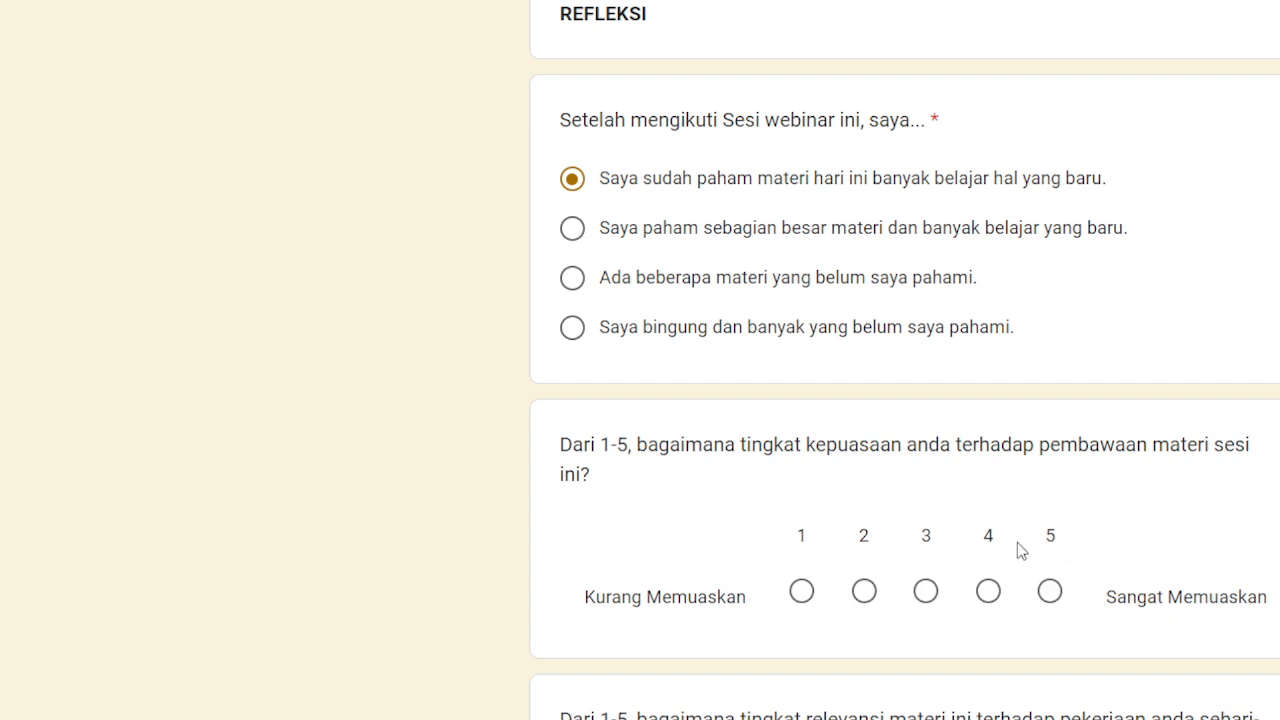
click(990, 545)
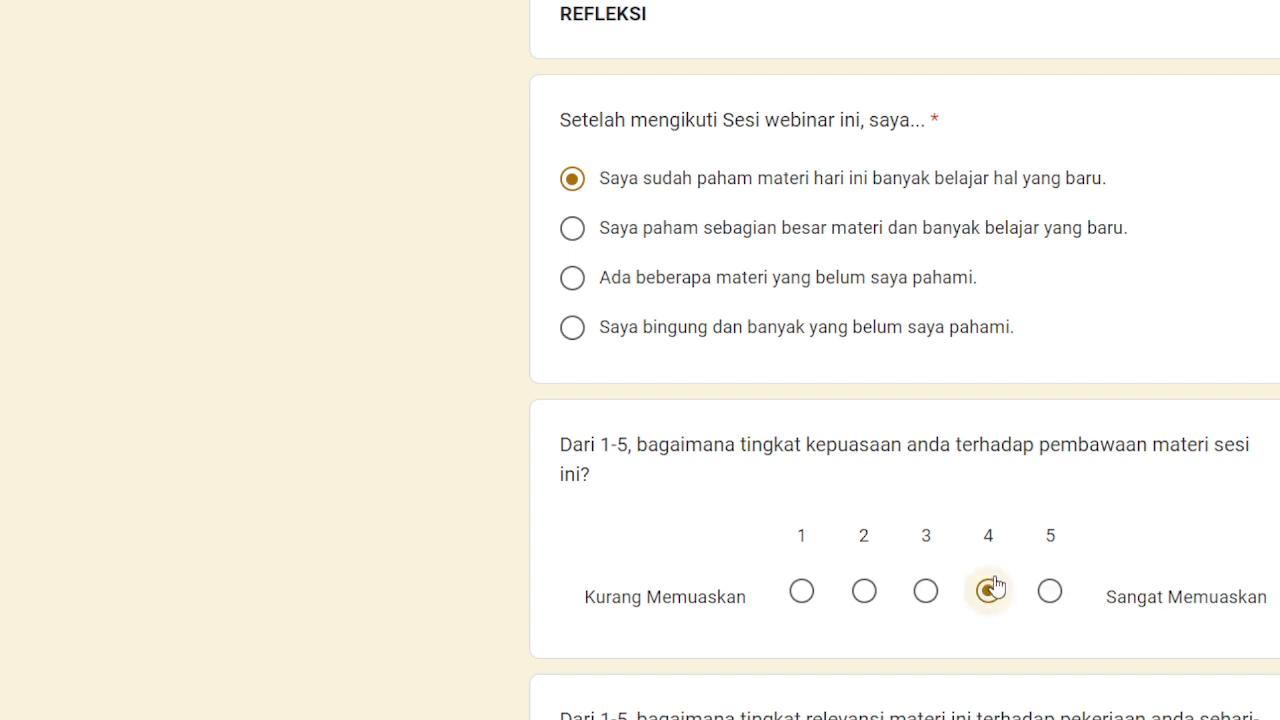
scroll(994, 588, down, 3)
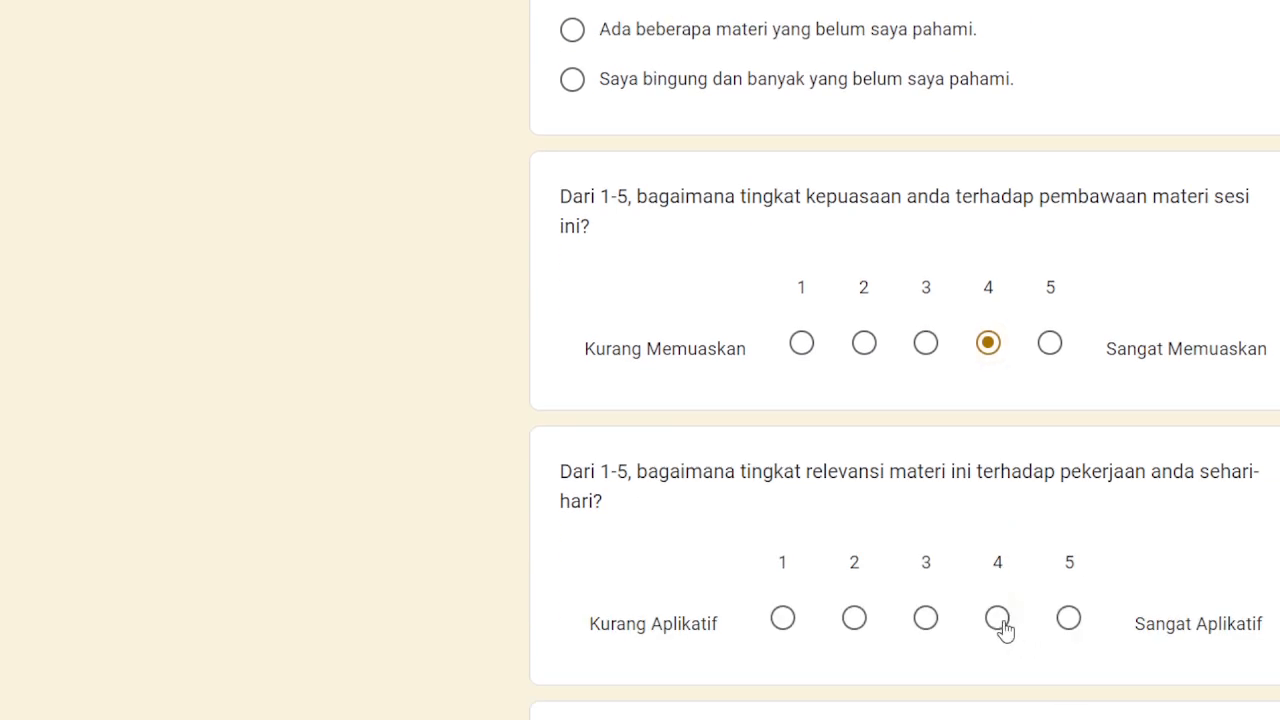
click(1000, 620)
scroll(1040, 610, down, 3)
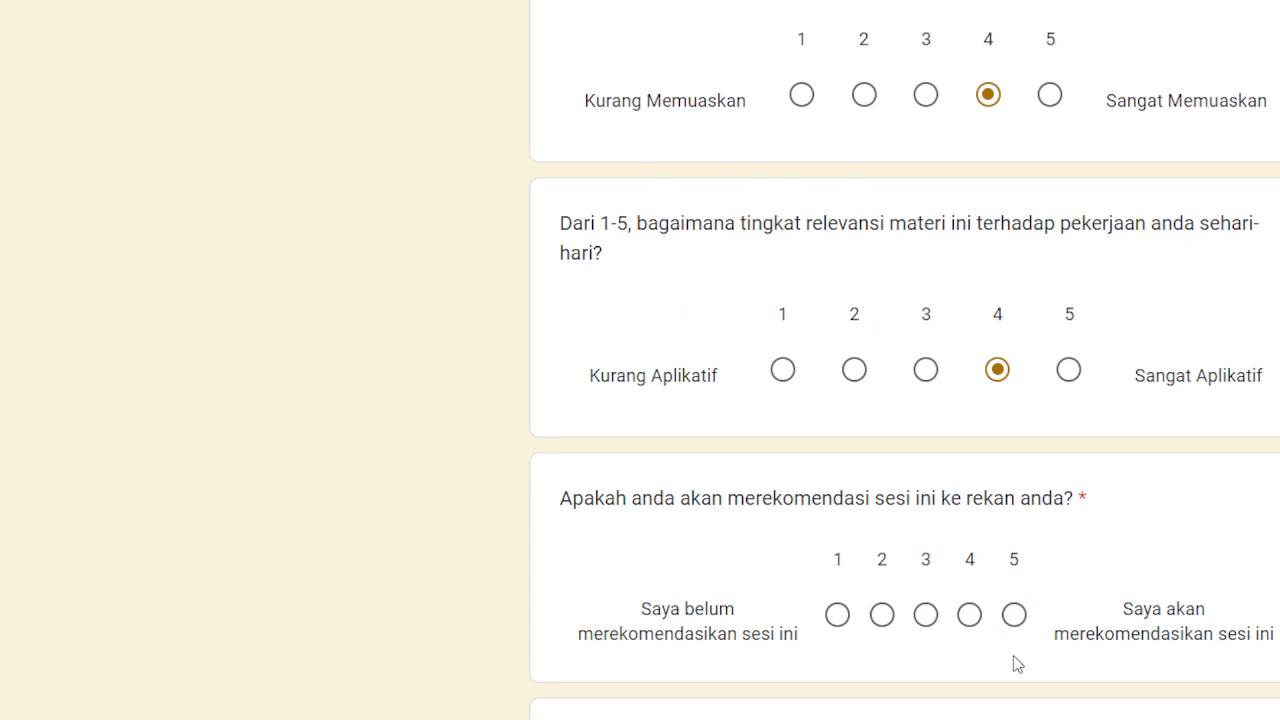
click(975, 618)
scroll(1086, 600, down, 3)
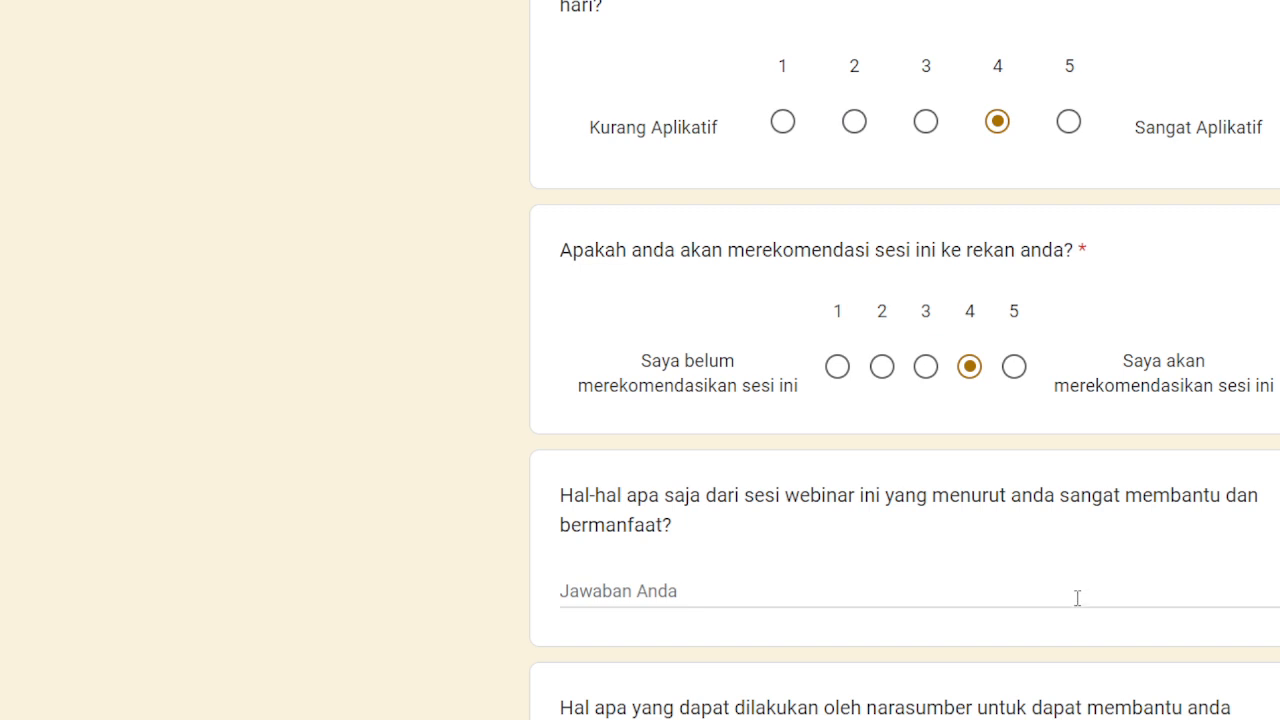
Answer the most-helpful-aspects question 'SUDAH BAIK' and speaker-improvement question 'SUDAH JELAS'.
click(798, 594)
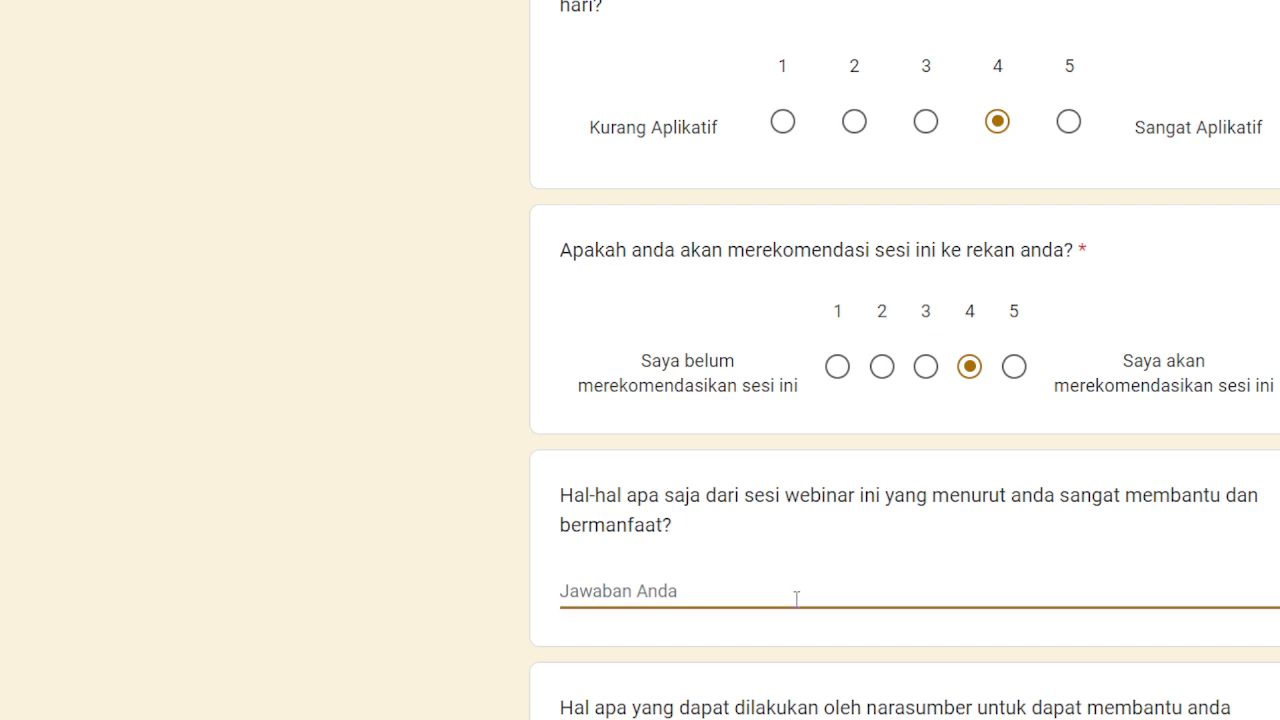
text(SUDAJ)
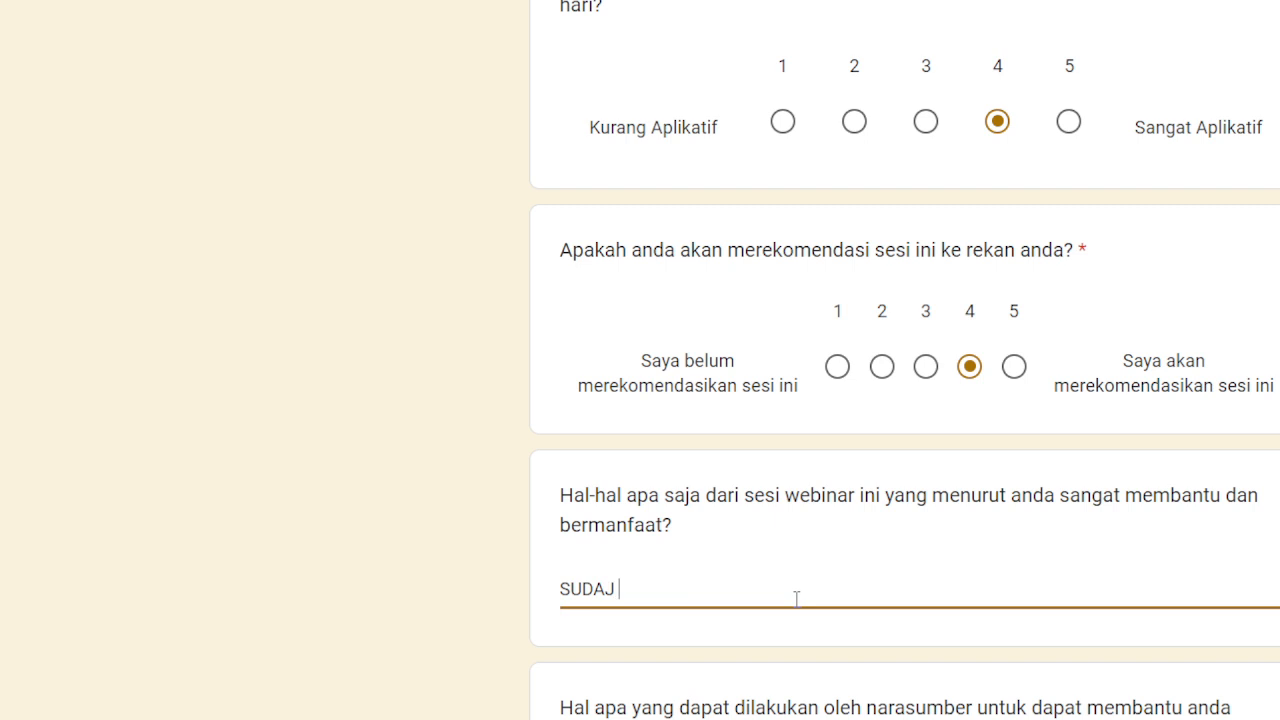
key(BackSpace)
text(H BAIK)
scroll(904, 360, down, 2)
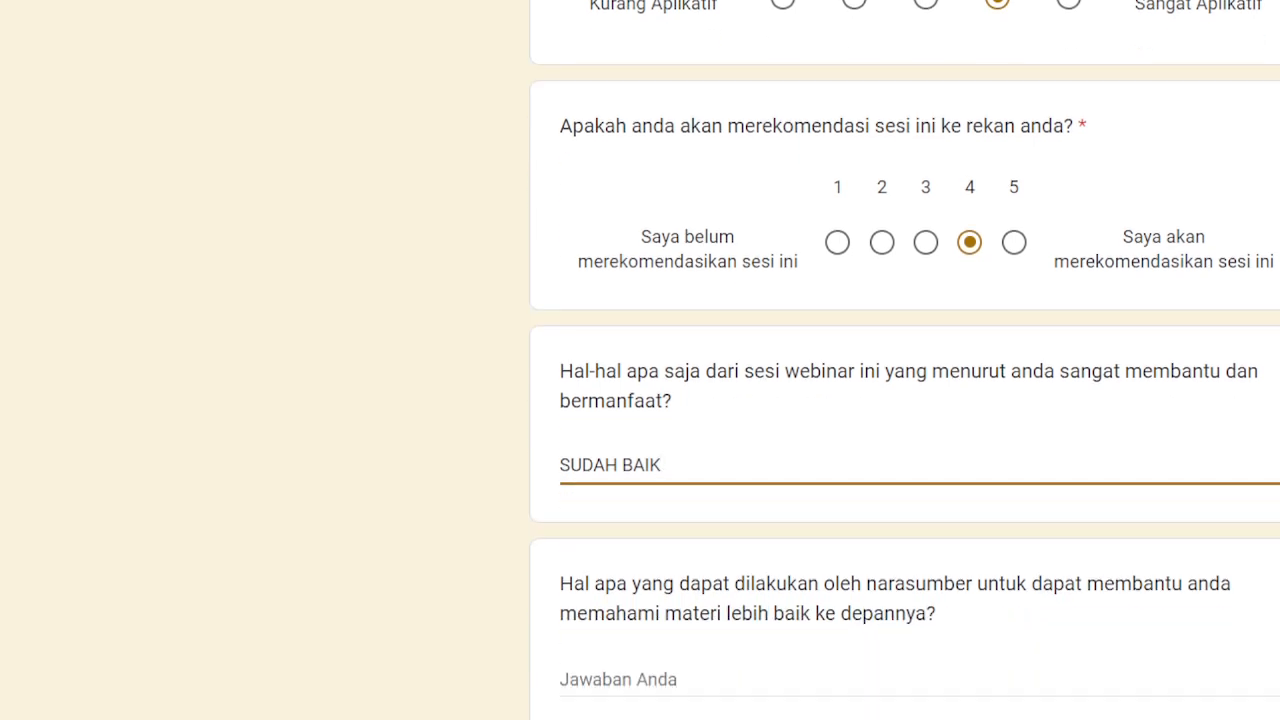
scroll(822, 684, down, 4)
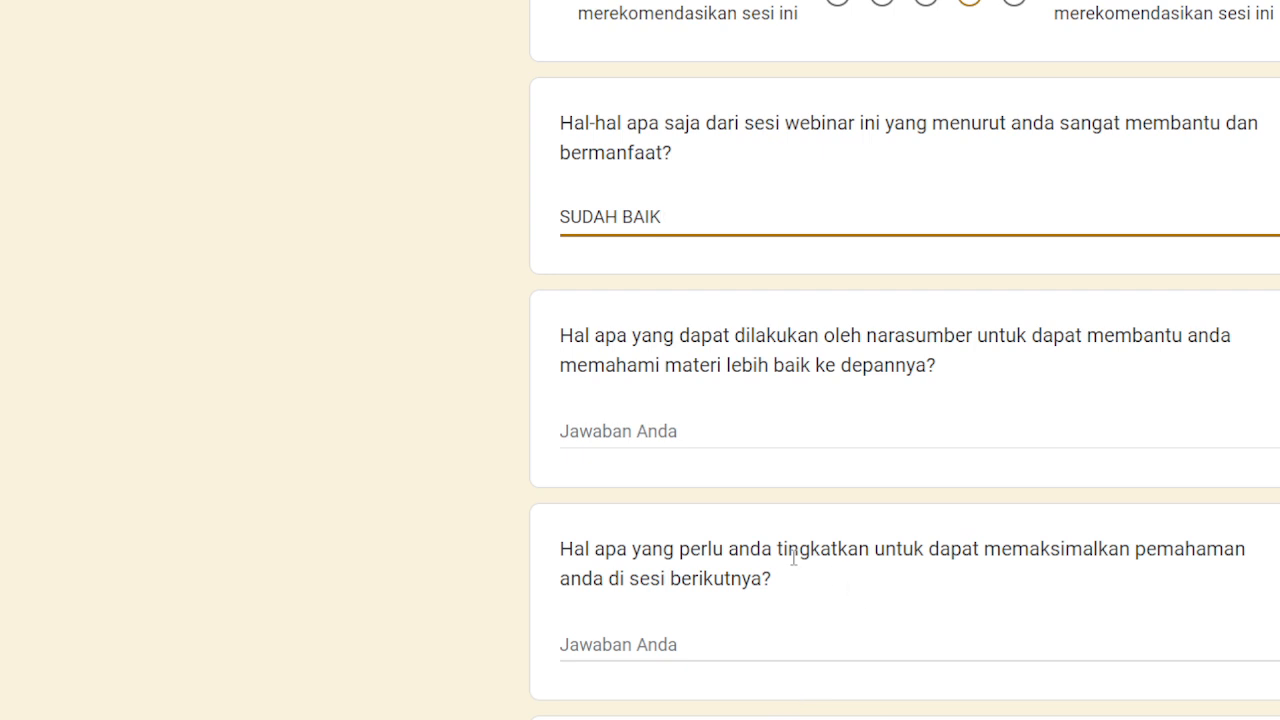
click(652, 432)
text(SUDAH JELAS)
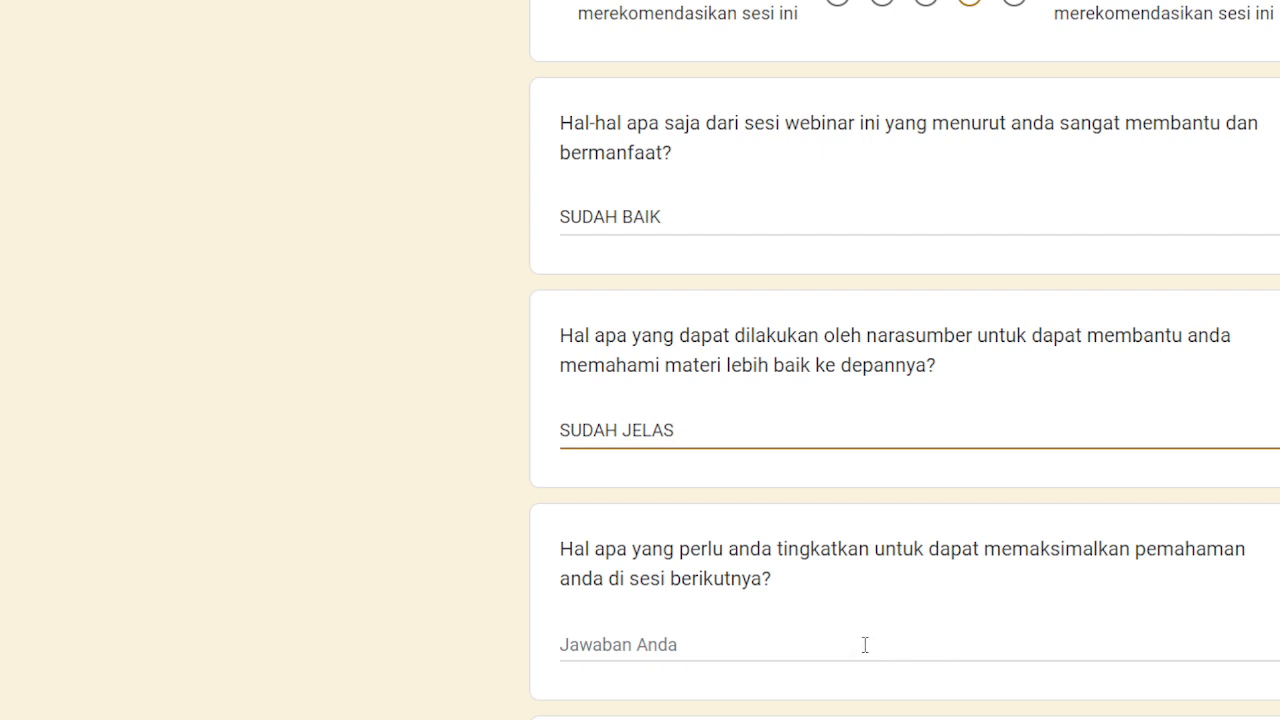
scroll(808, 617, down, 1)
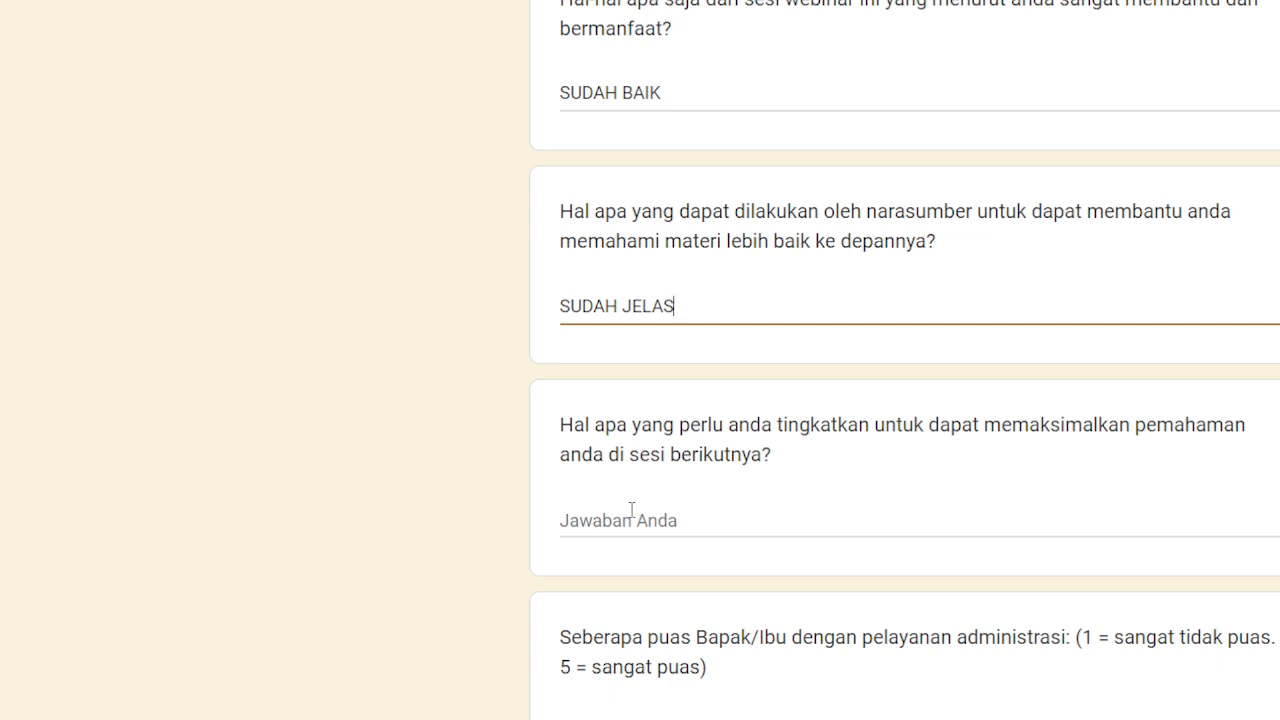
Select the self-improvement answer field, then scroll down toward the Kirim button.
click(631, 510)
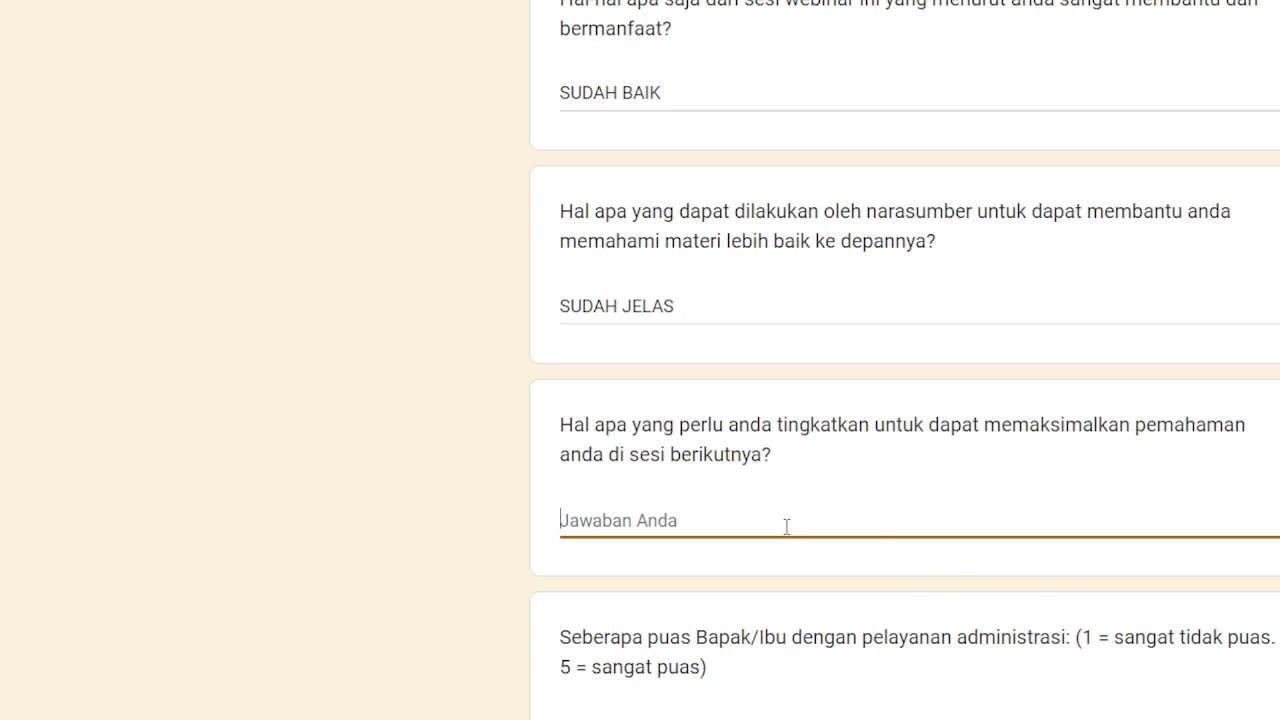
scroll(790, 511, down, 1)
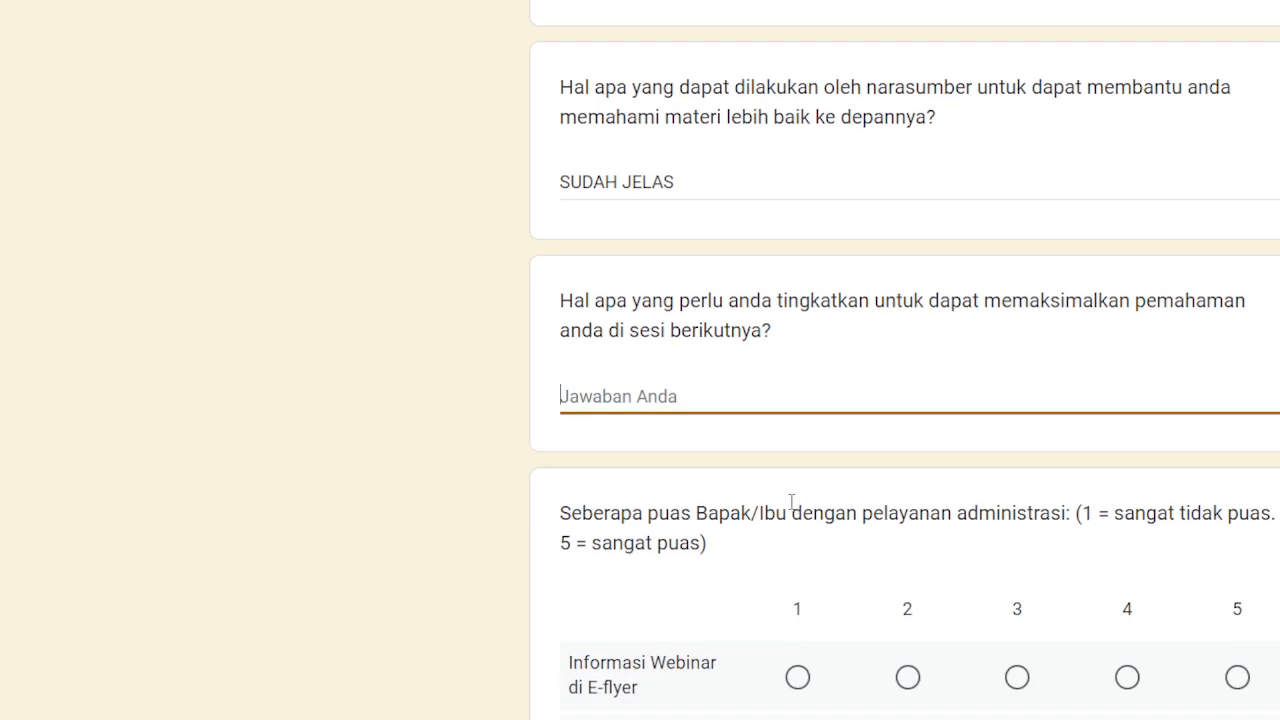
scroll(833, 388, down, 1)
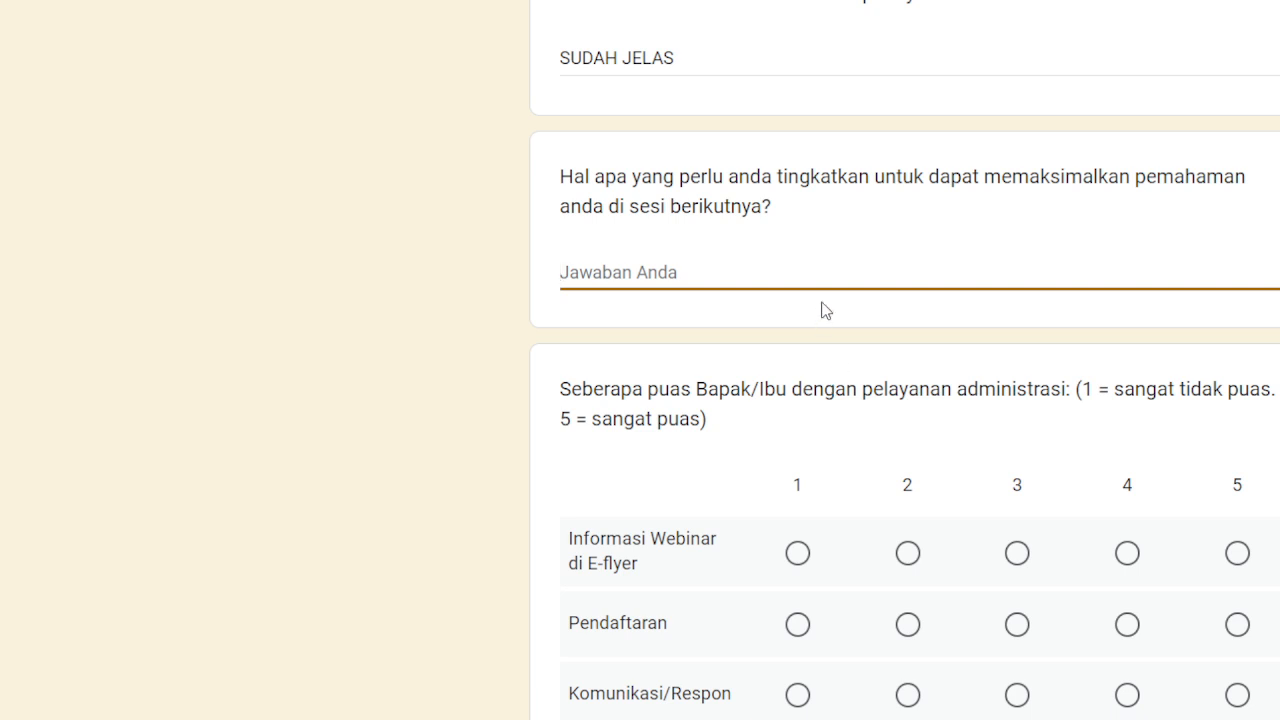
scroll(825, 308, down, 4)
scroll(825, 308, down, 4)
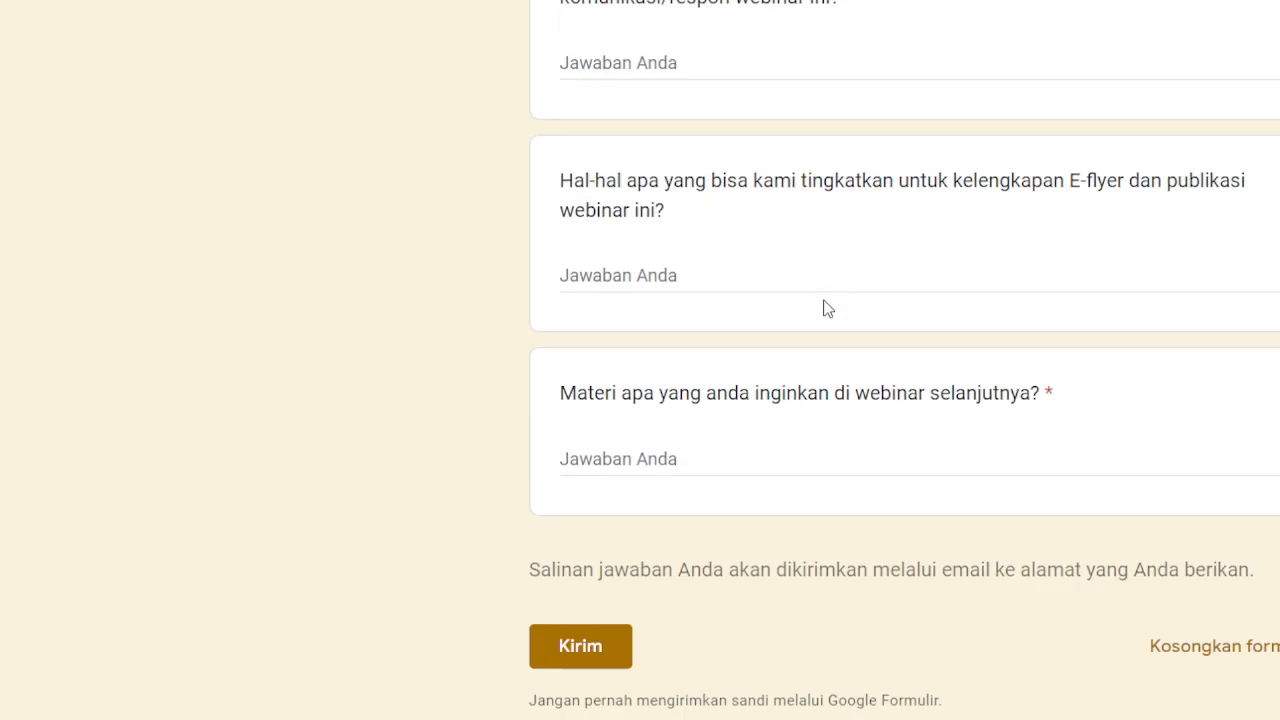
Scroll up to the self-improvement question flagged red as required and unanswered.
scroll(825, 297, up, 8)
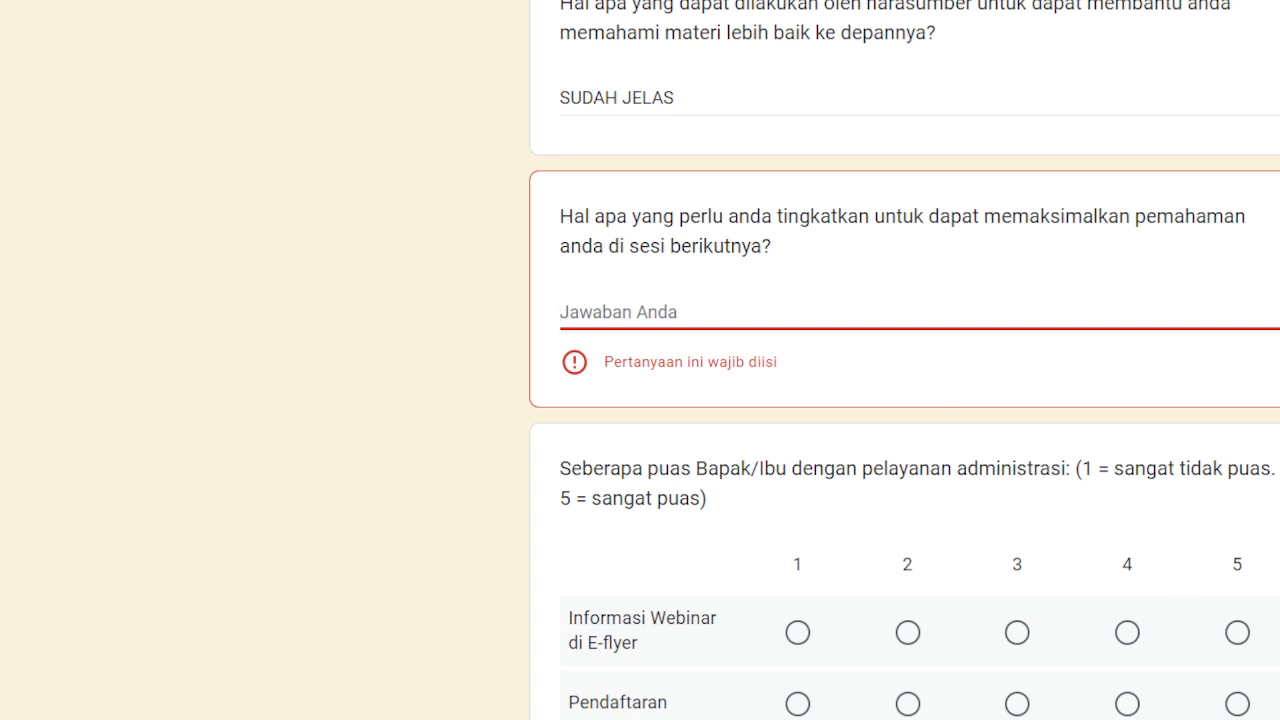
Rate E-flyer info, Pendaftaran and Komunikasi/Respon all 5 in the administration grid.
click(1237, 632)
click(1246, 699)
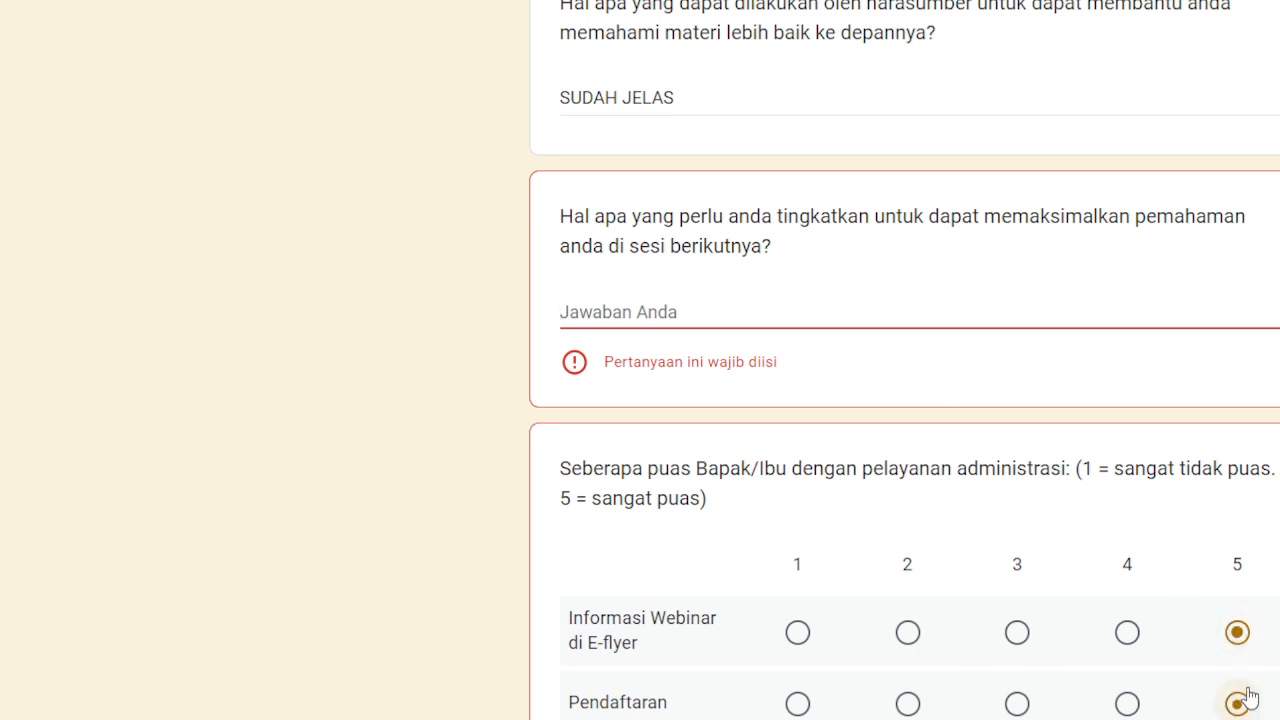
scroll(1249, 697, down, 1)
click(1238, 656)
scroll(1246, 666, down, 4)
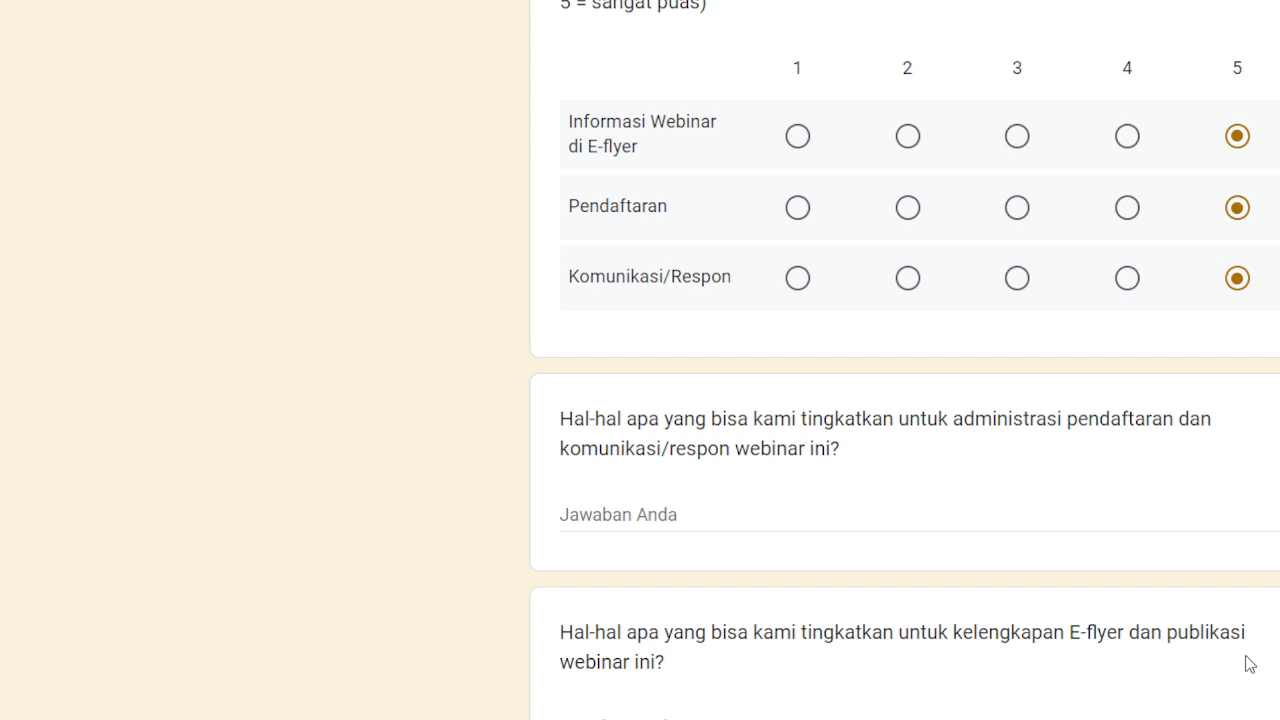
Answer the administration improvement question with SUDAH BAIK.
click(794, 508)
text(SUDAH BAIK)
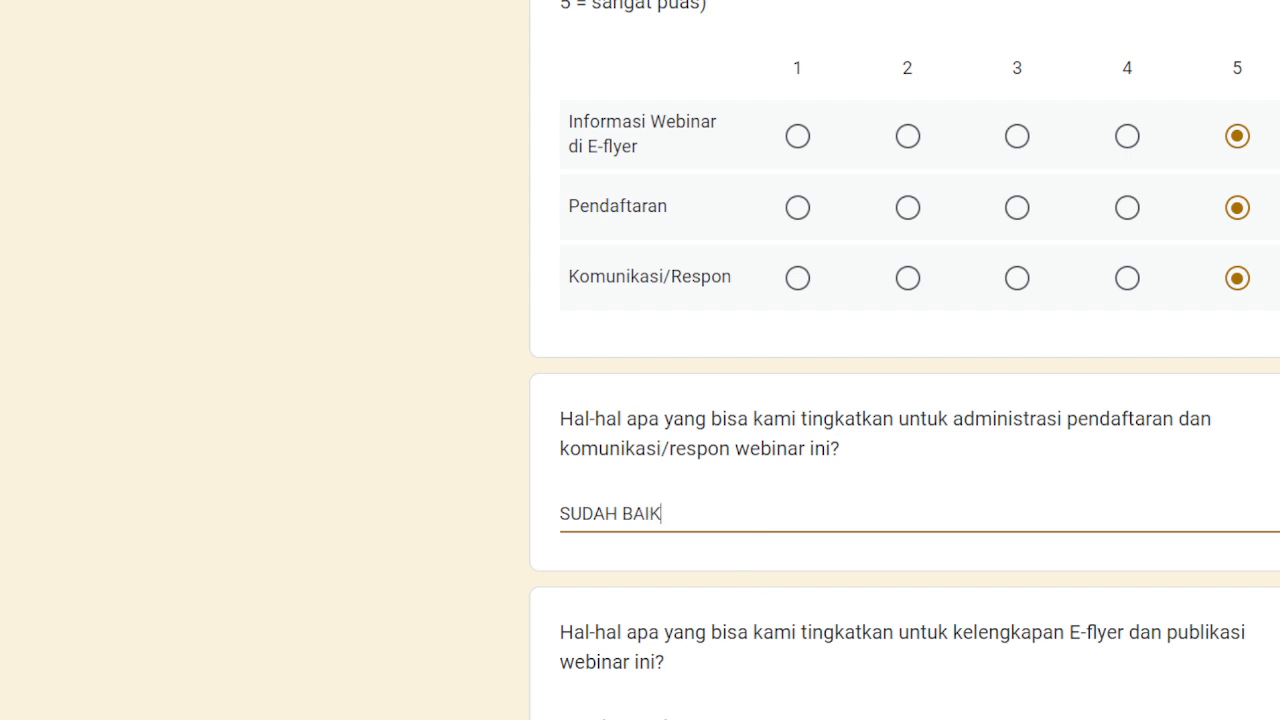
click(561, 717)
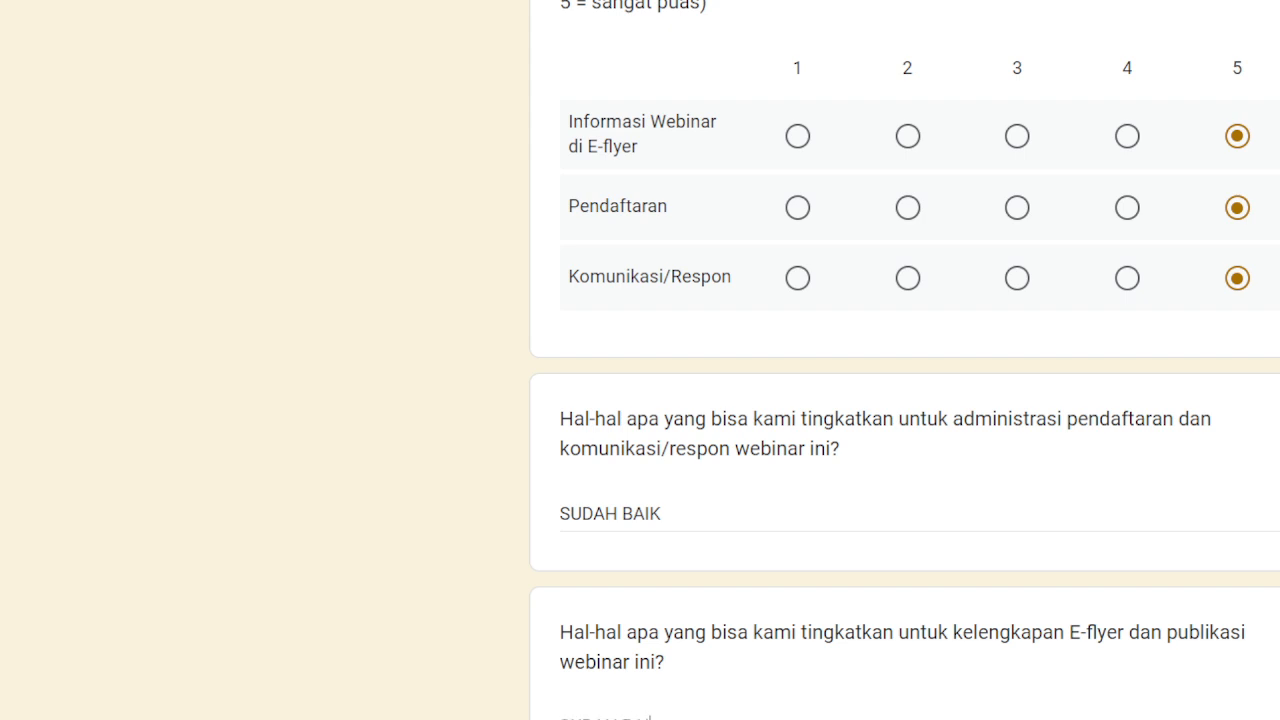
scroll(848, 674, down, 5)
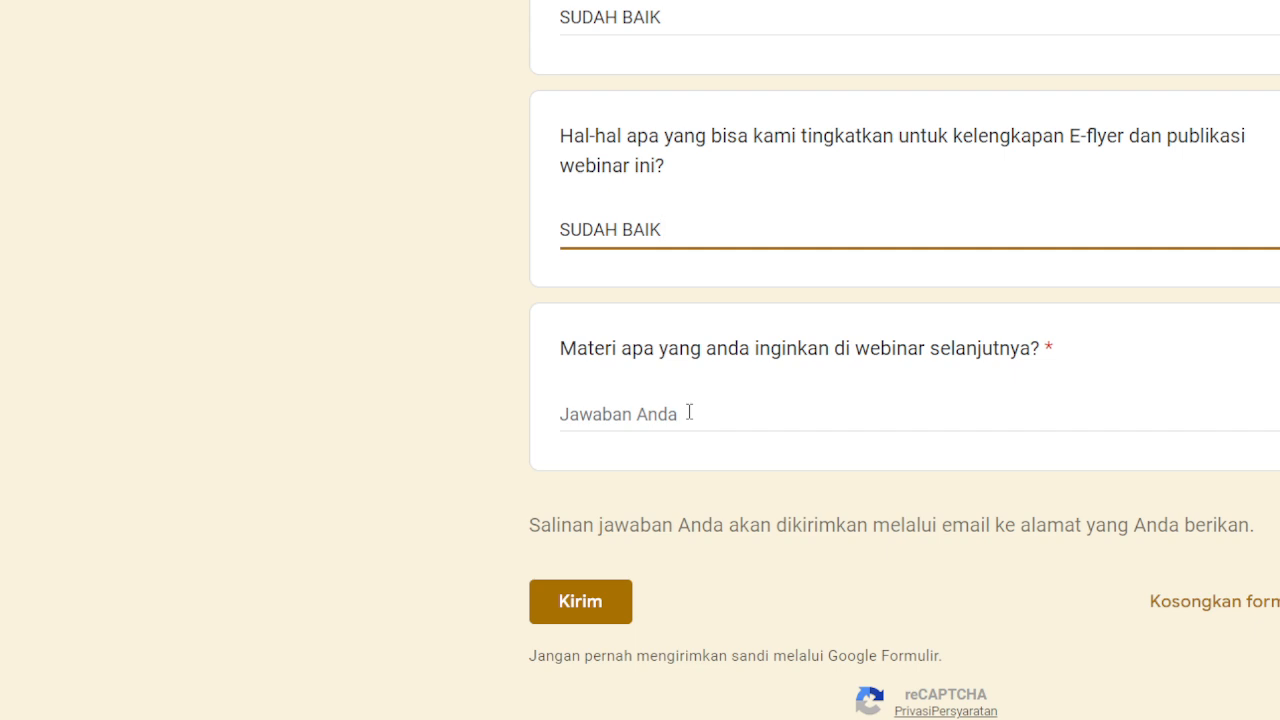
Enter HAL-HAL YANG BARU as the next-webinar topic answer.
click(689, 412)
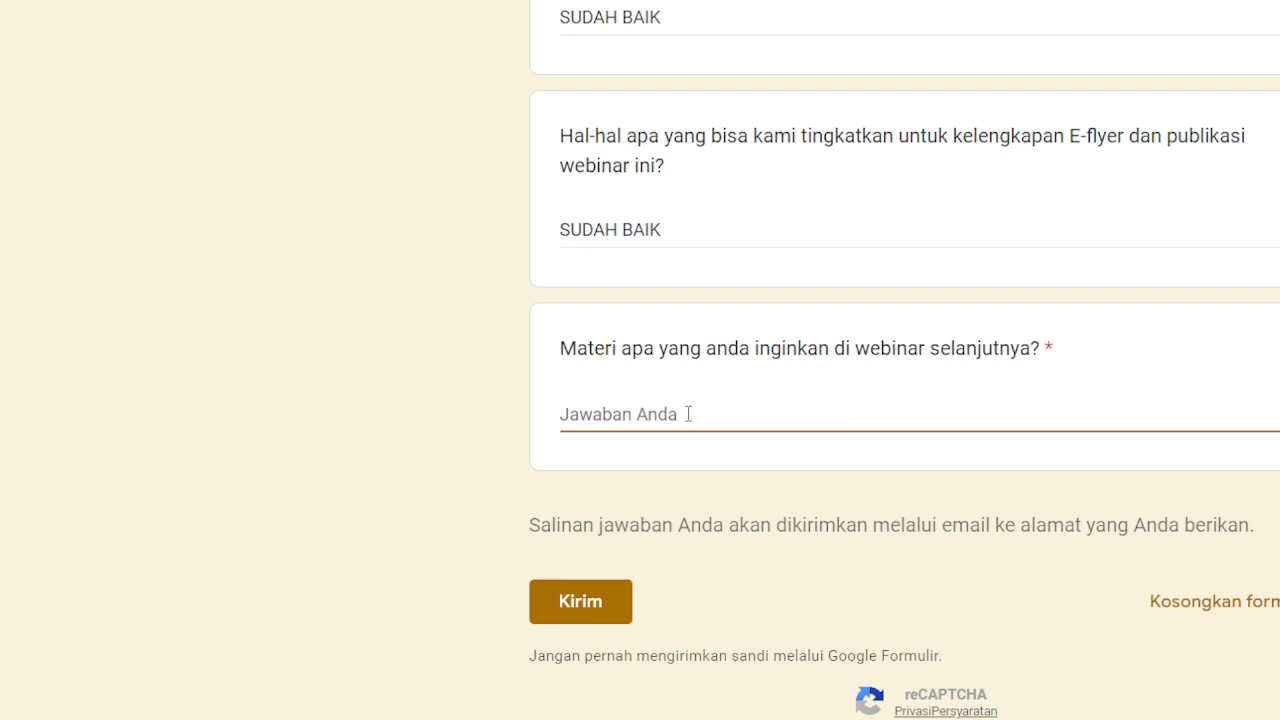
text(HAL-HAL)
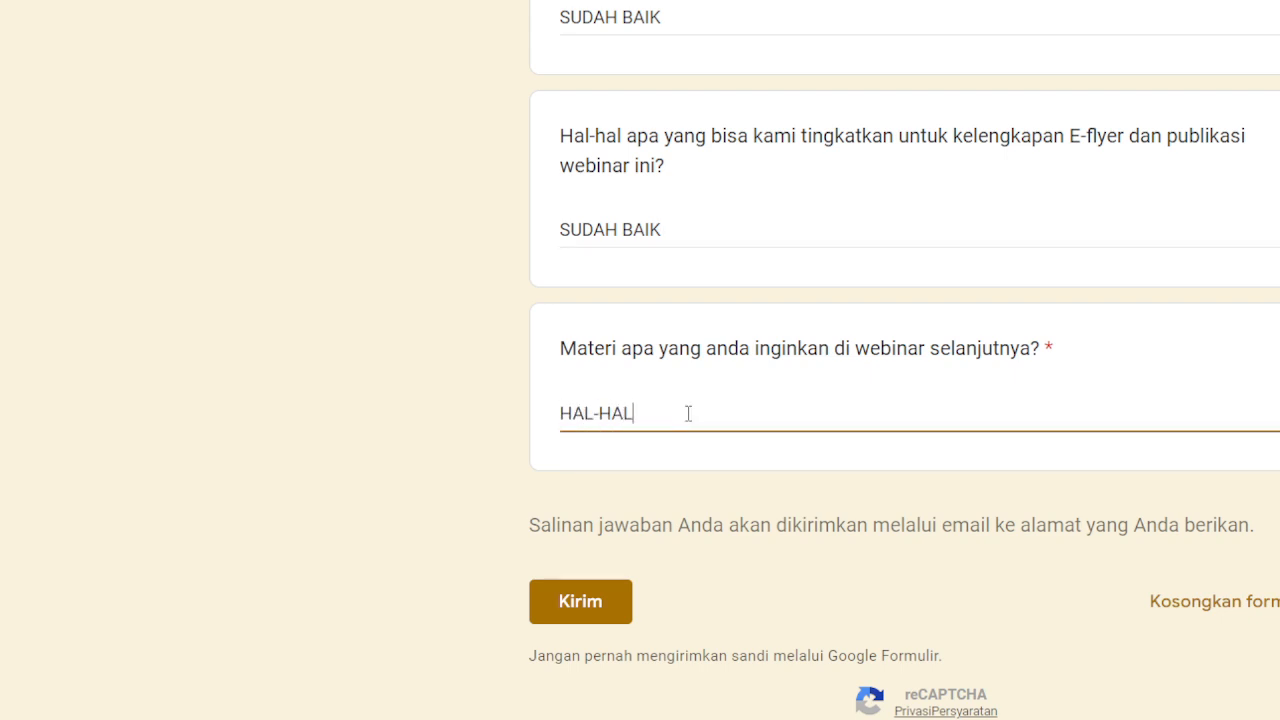
text( YANG BARU SA)
key(BackSpace)
key(BackSpace)
Answer the required self-improvement question with BELAJAR MEMBUAT PROMT and submit the form.
scroll(705, 300, up, 5)
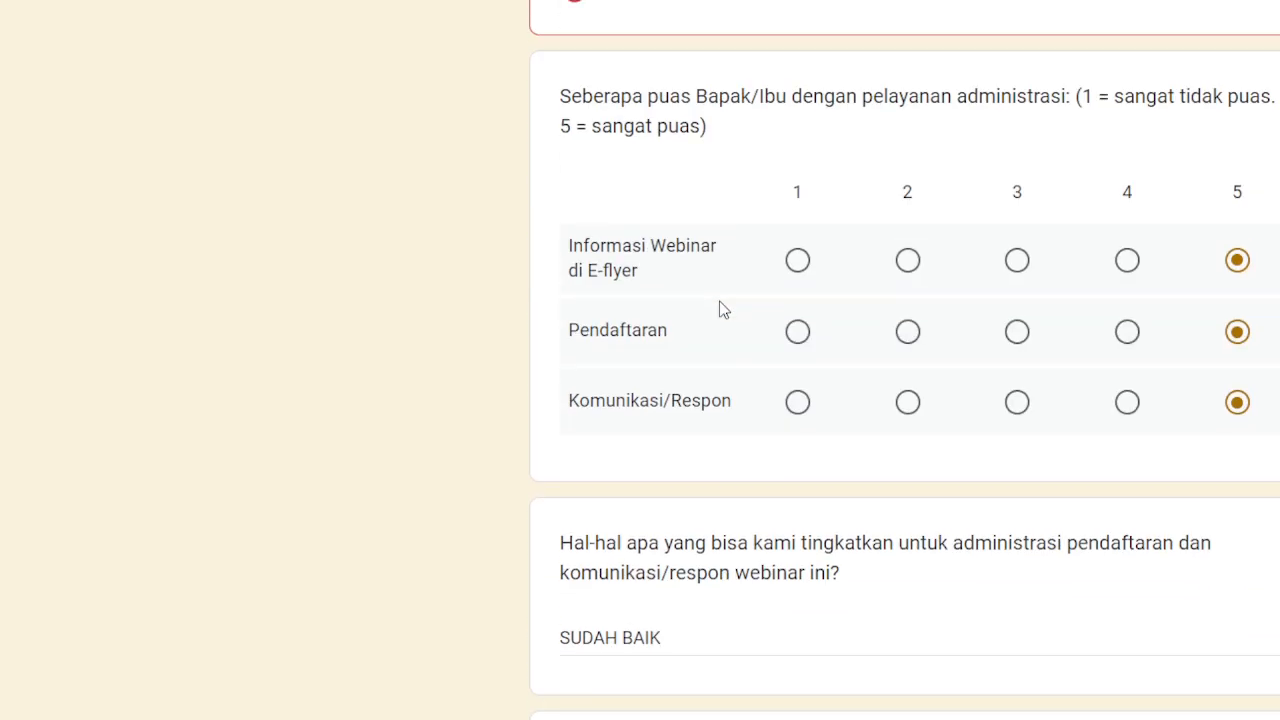
scroll(724, 312, up, 5)
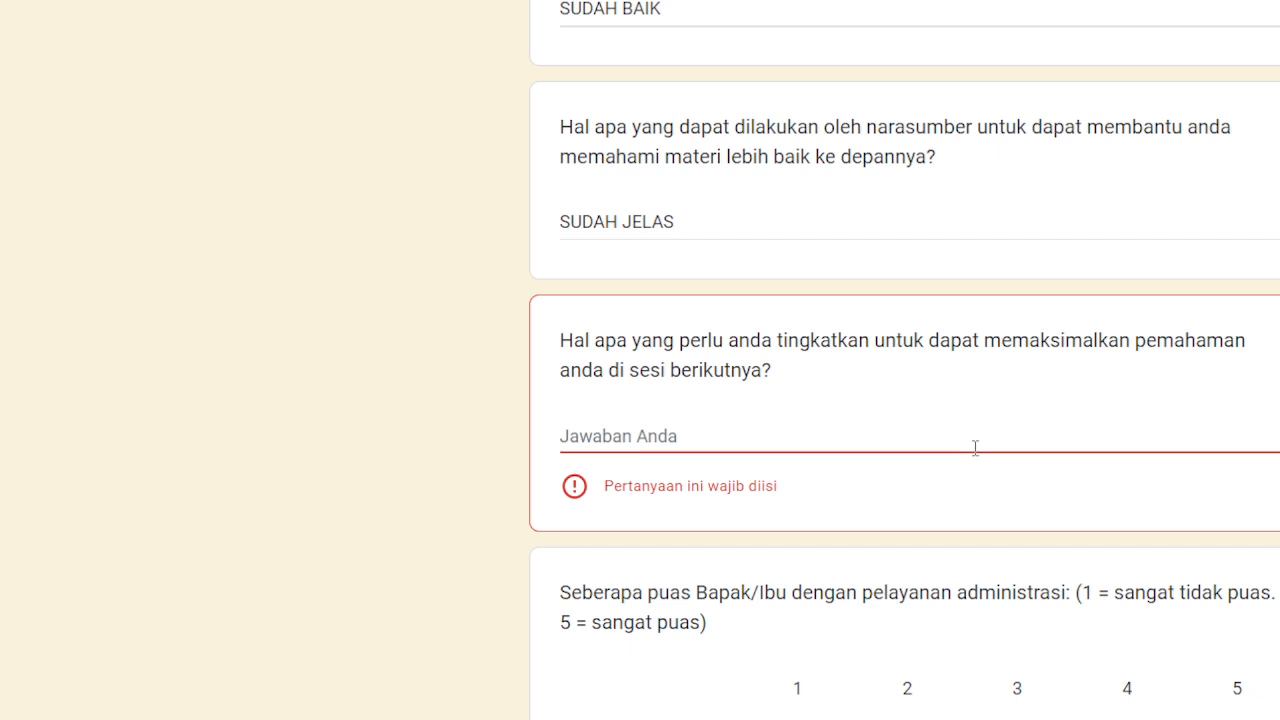
click(707, 439)
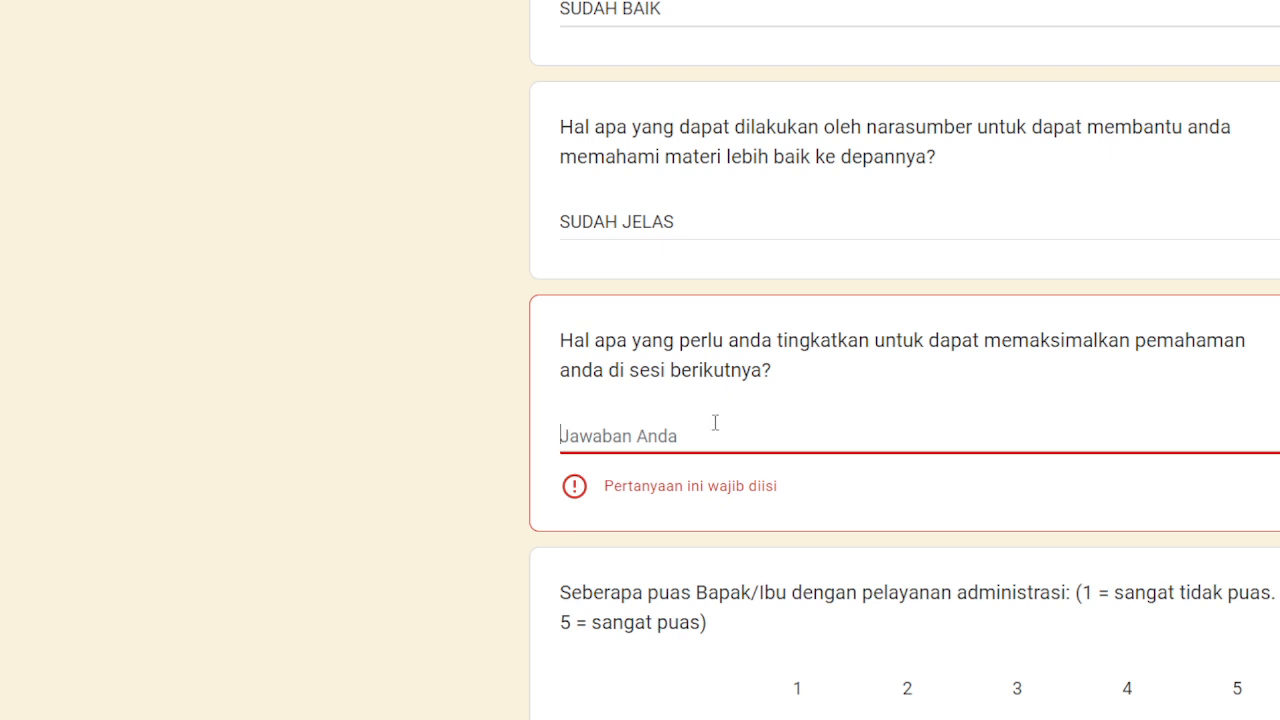
text(BELAJ)
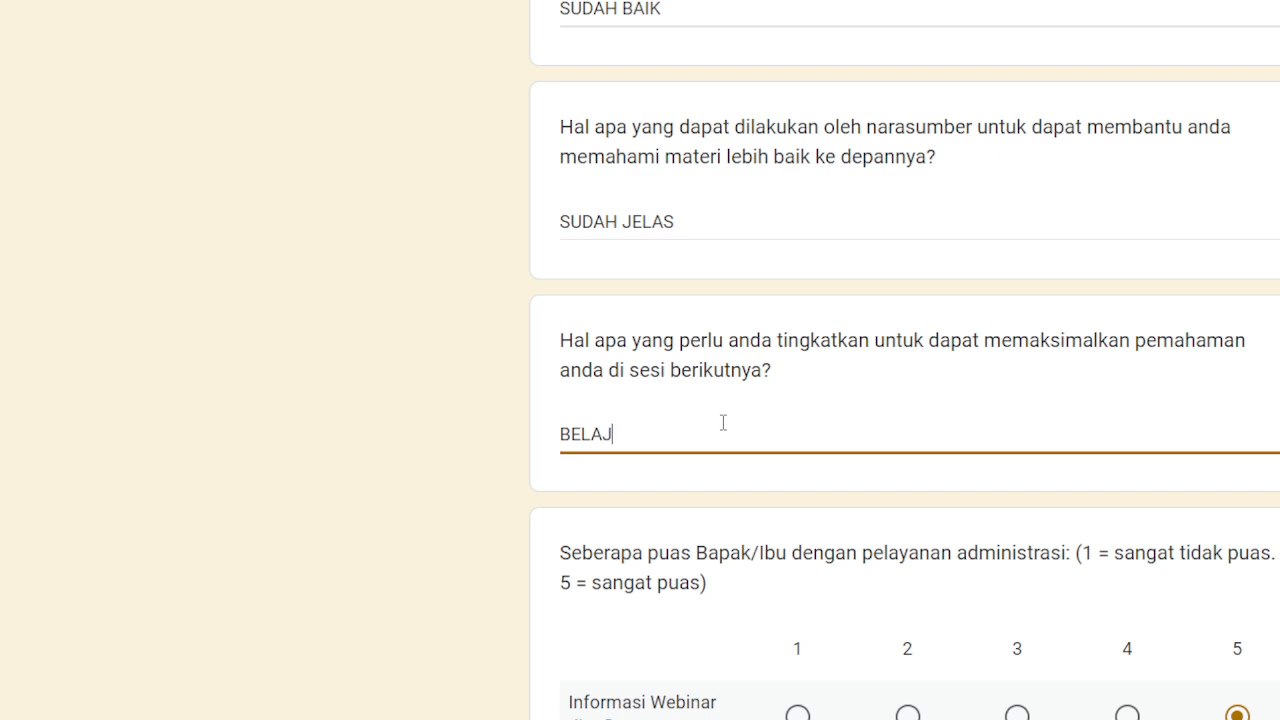
text(AR MEMBE)
key(BackSpace)
text(U)
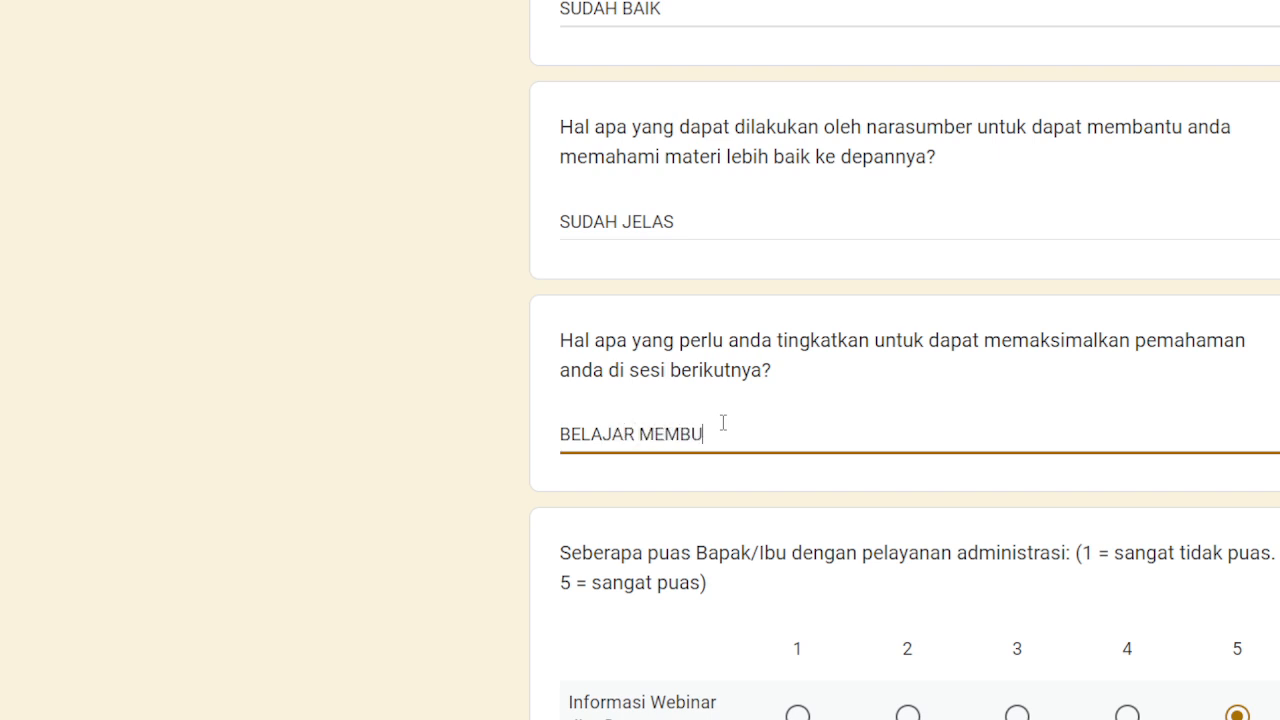
text(AT PROMT)
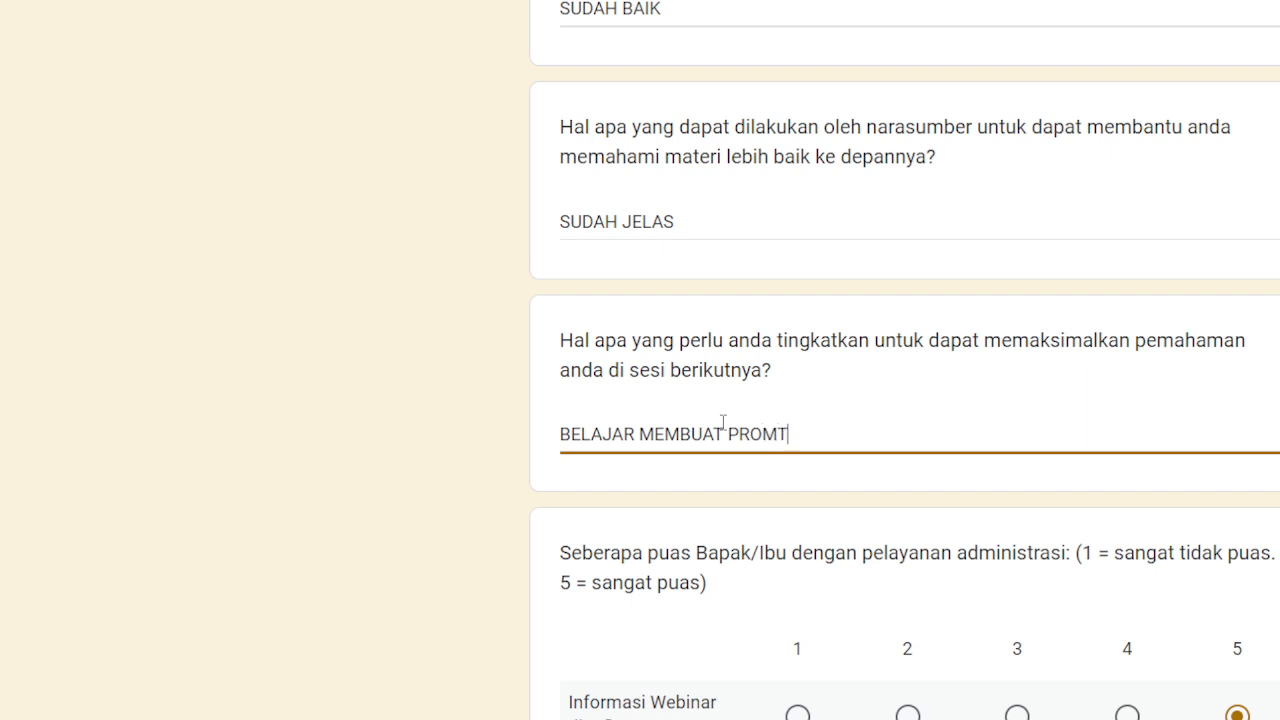
scroll(753, 670, down, 10)
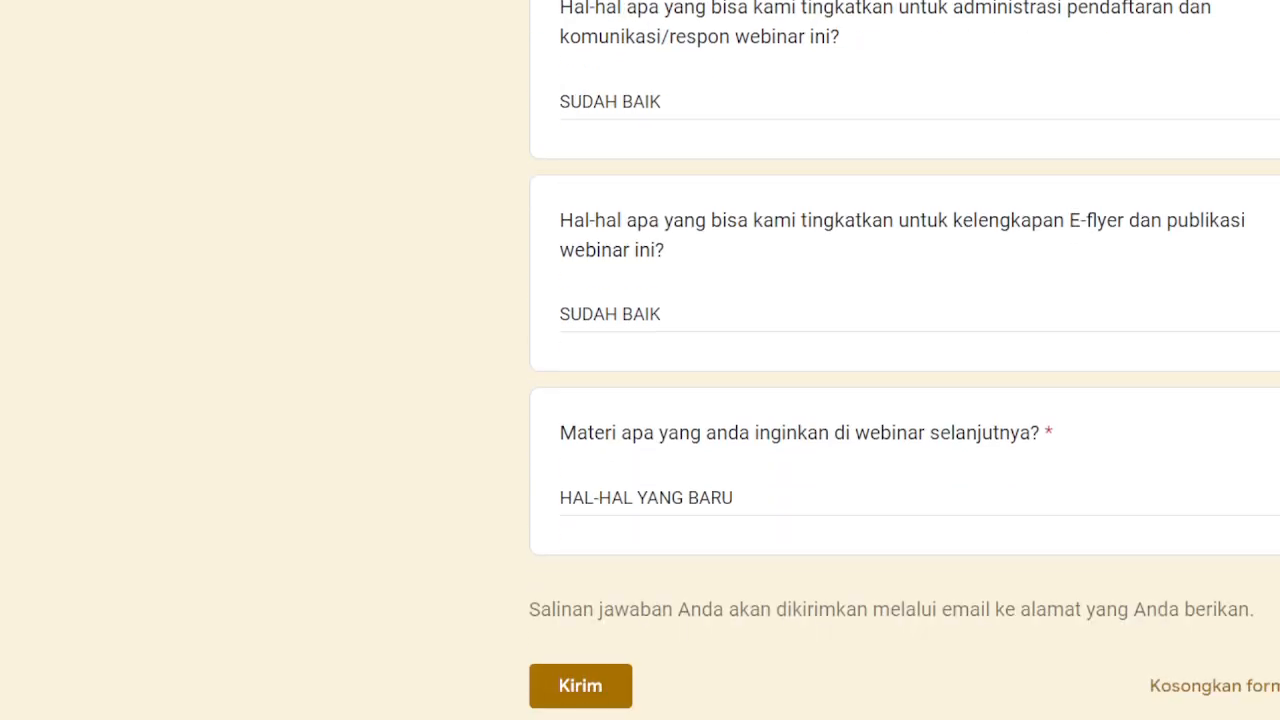
click(591, 706)
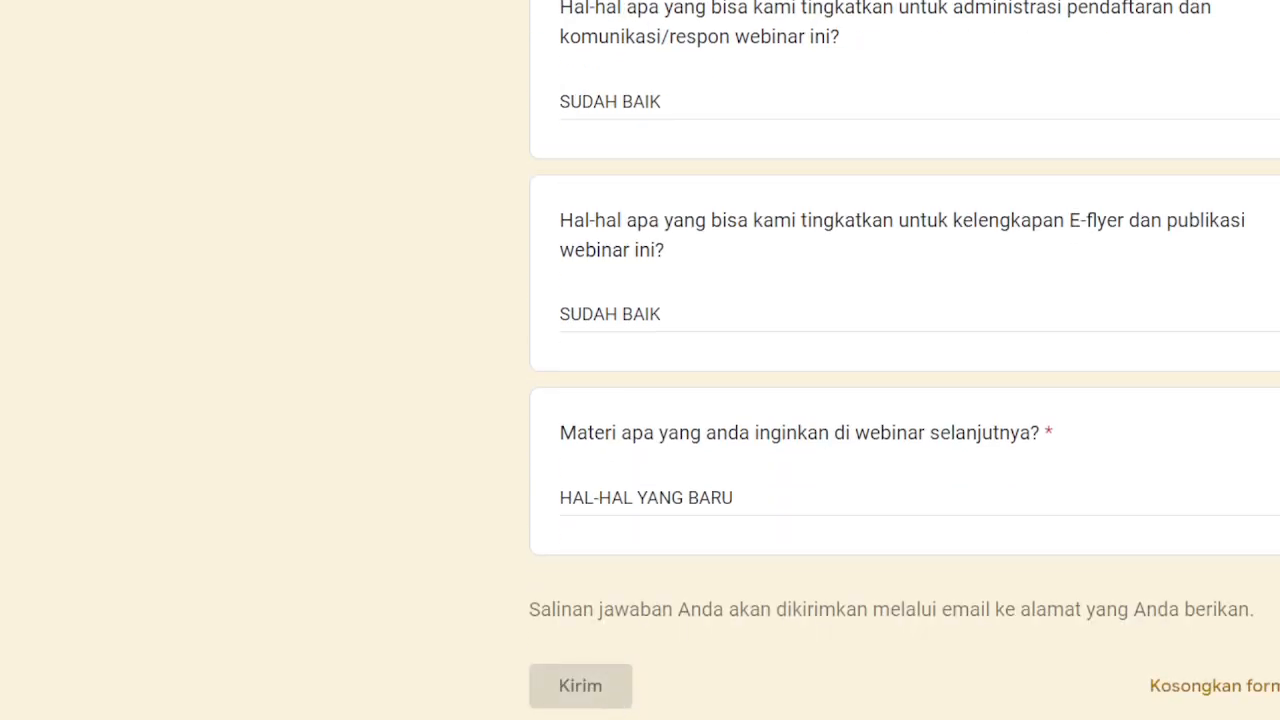